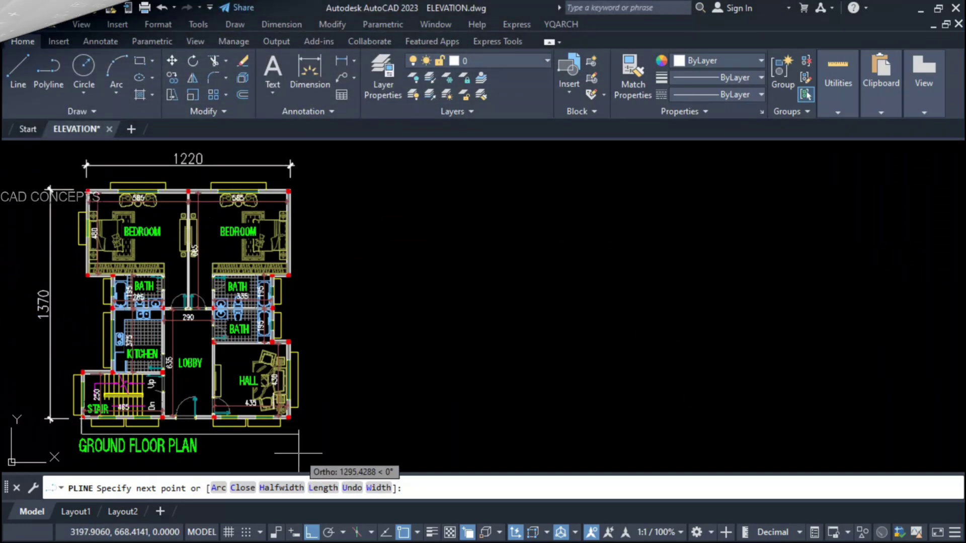
- Close the ground-floor wall outline at the plan's last corner and end the polyline
left_click(291, 419)
key("Return")
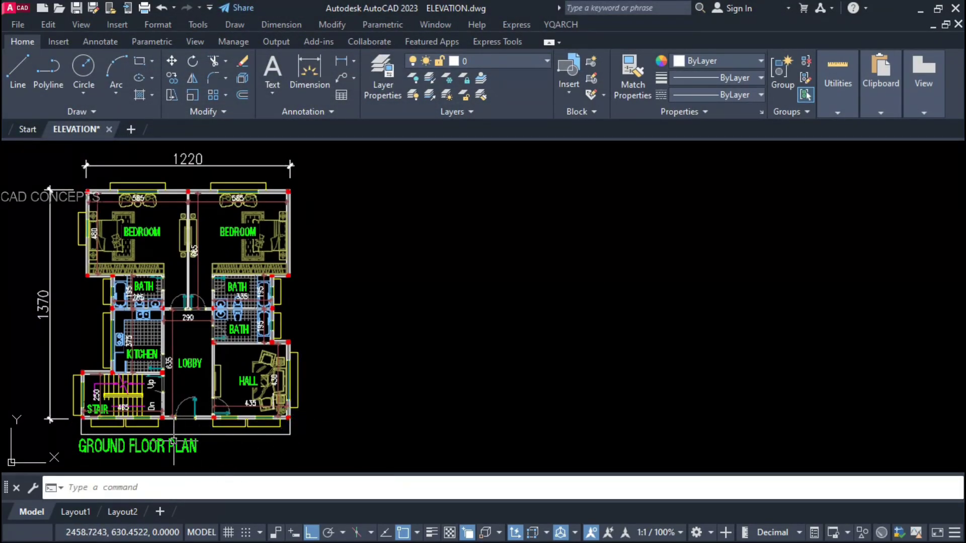
- Configure the NLM indoor elevation frame to Pickup in Room, checking the window height setting
type("nlm")
key("Return")
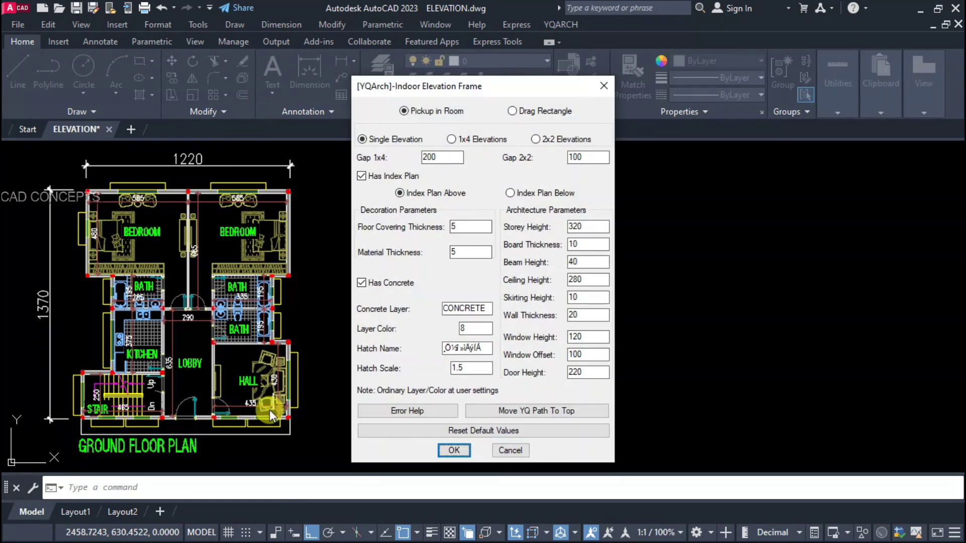
left_click(437, 113)
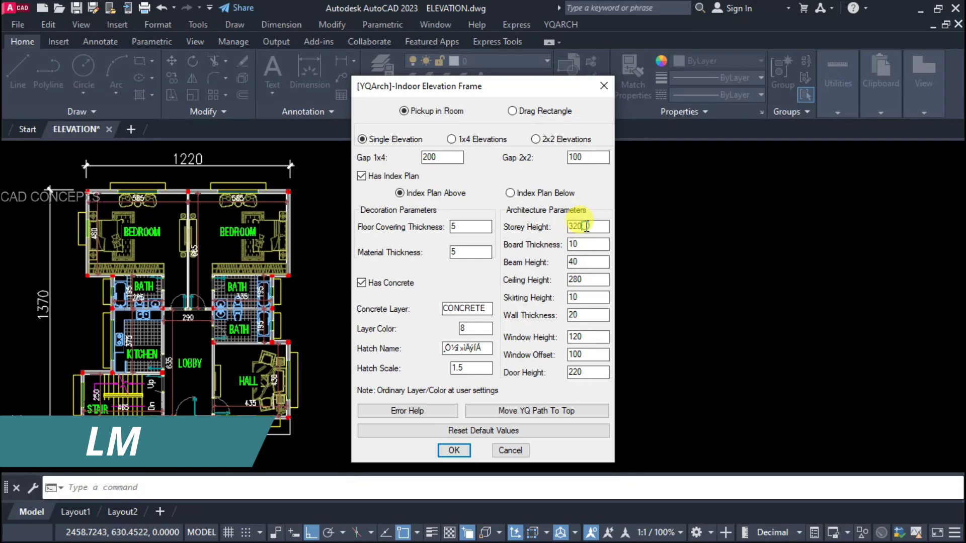
left_click(591, 338)
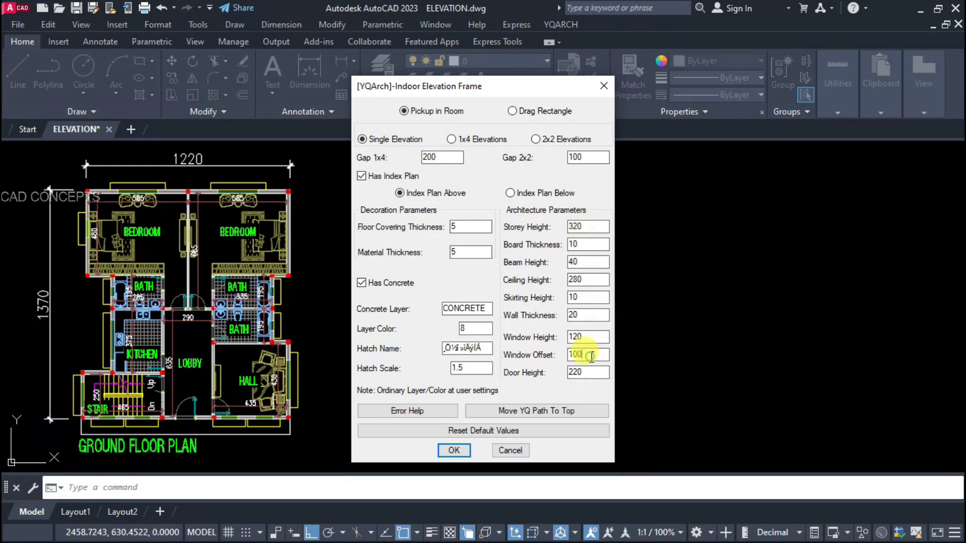
left_click(453, 451)
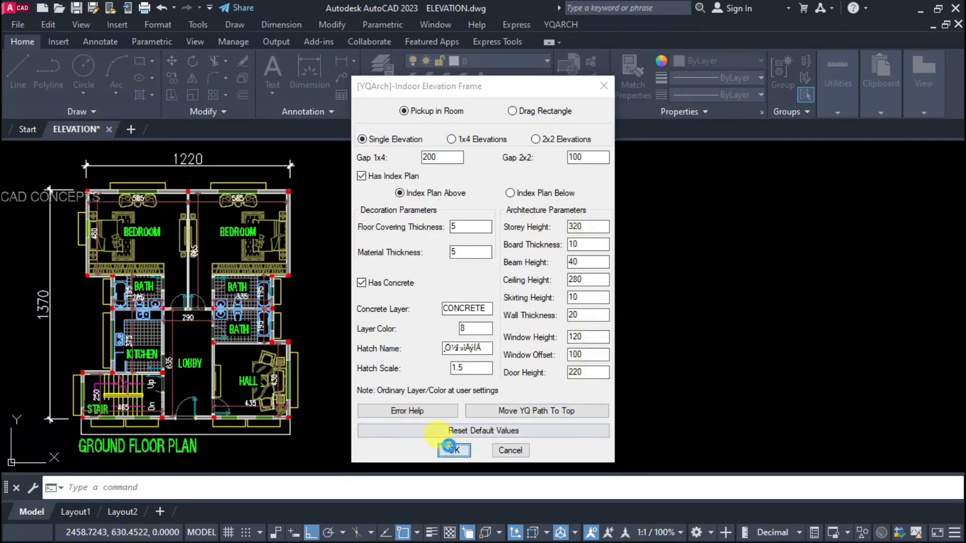
- Pick the plan's bottom wall side as the wall to elevate
left_click(185, 424)
left_click(190, 298)
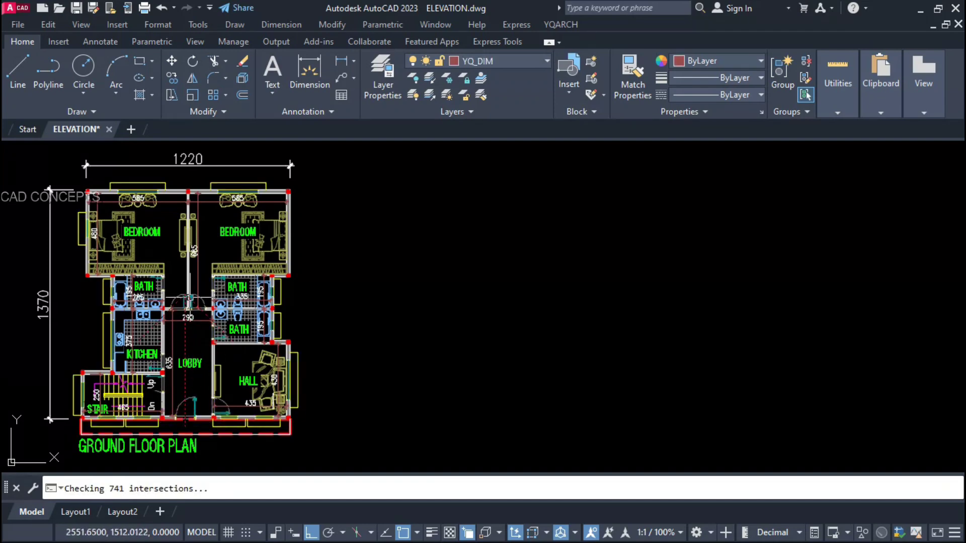
left_click(169, 229)
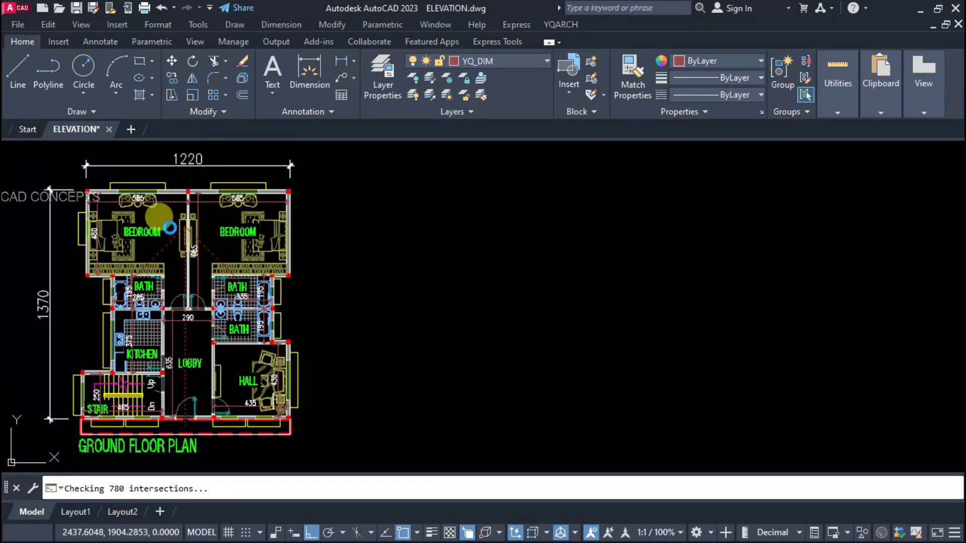
- Place the generated elevation to the right of the plan
left_click(447, 370)
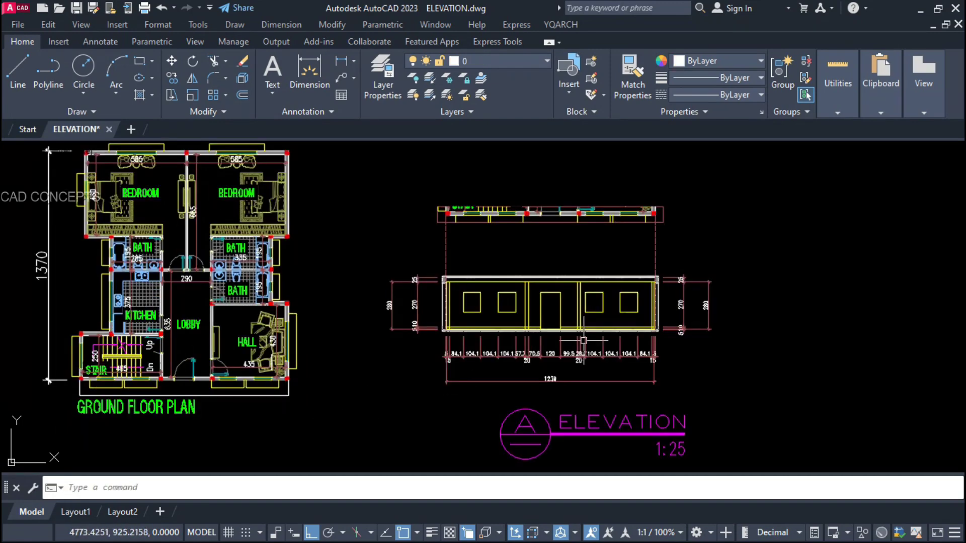
scroll(608, 352, "up", 2)
scroll(634, 370, "up", 2)
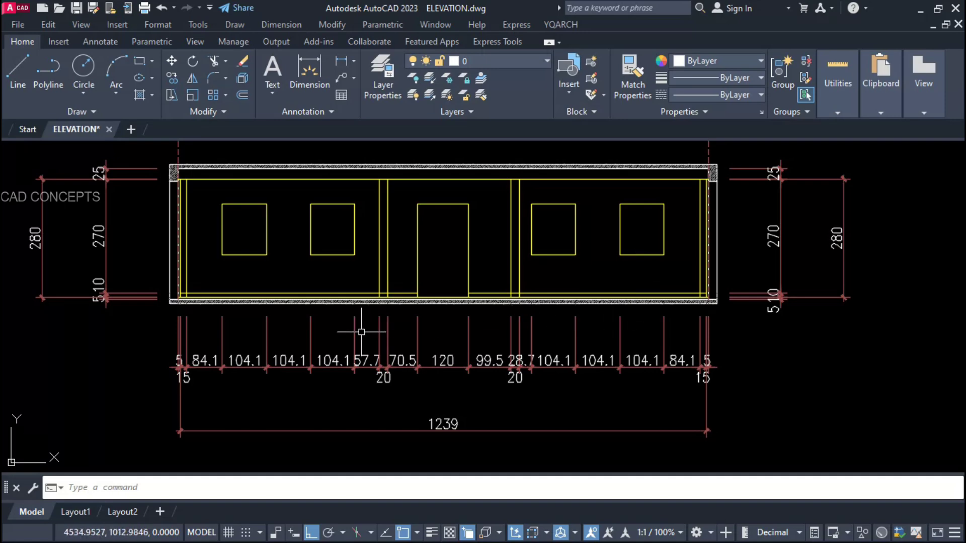
scroll(377, 349, "down", 3)
middle_click_drag(416, 339, 411, 359)
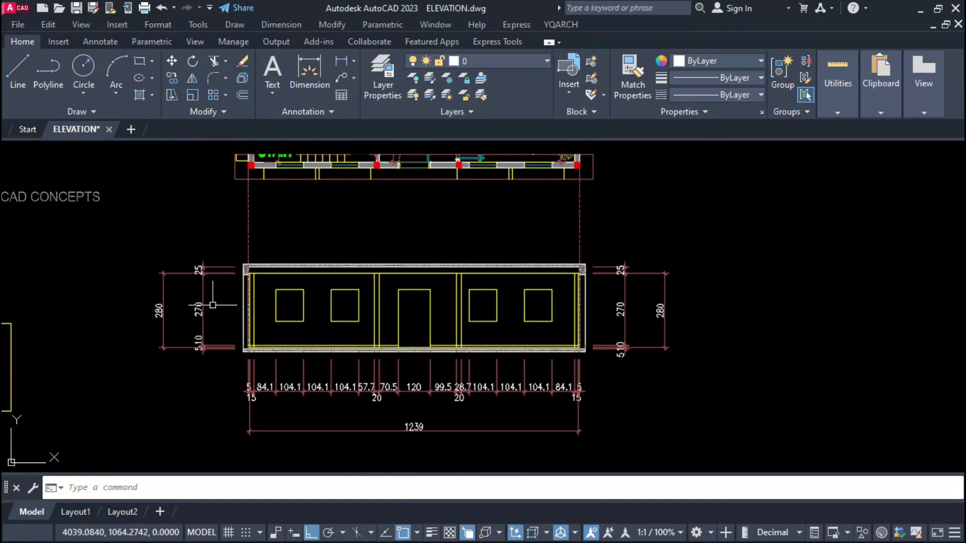
- Delete the dimensions left of the elevation and the dimension row beneath it
left_click_drag(238, 257, 129, 377)
key("Delete")
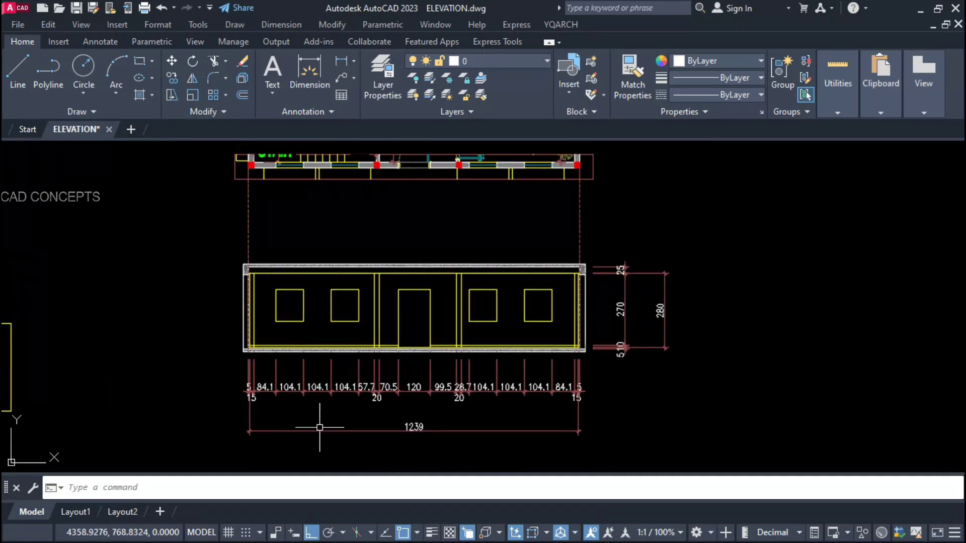
left_click(616, 373)
left_click(153, 408)
key("Delete")
- Stretch the clipped plan strip's frame upward to reveal the STAIR area
middle_click_drag(524, 236, 535, 318)
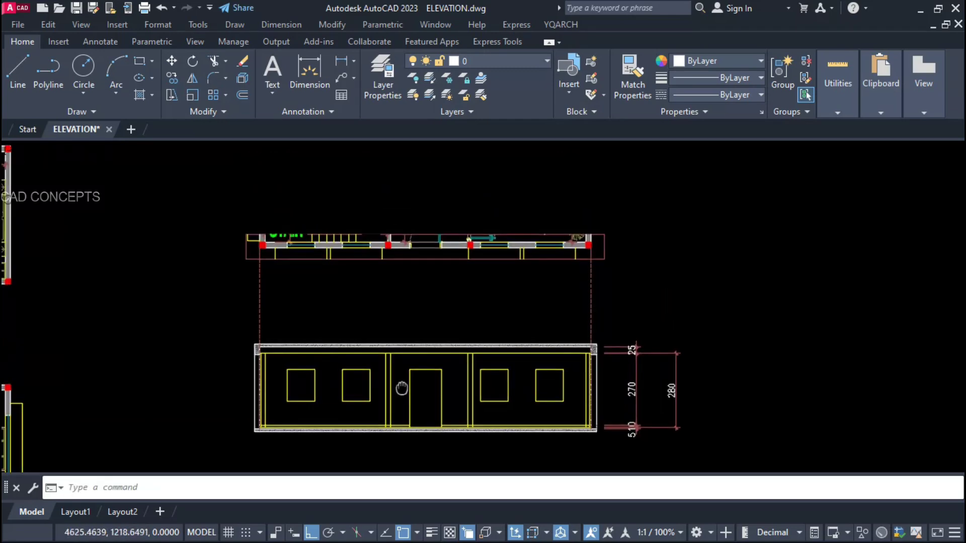
left_click(604, 240)
left_click(603, 240)
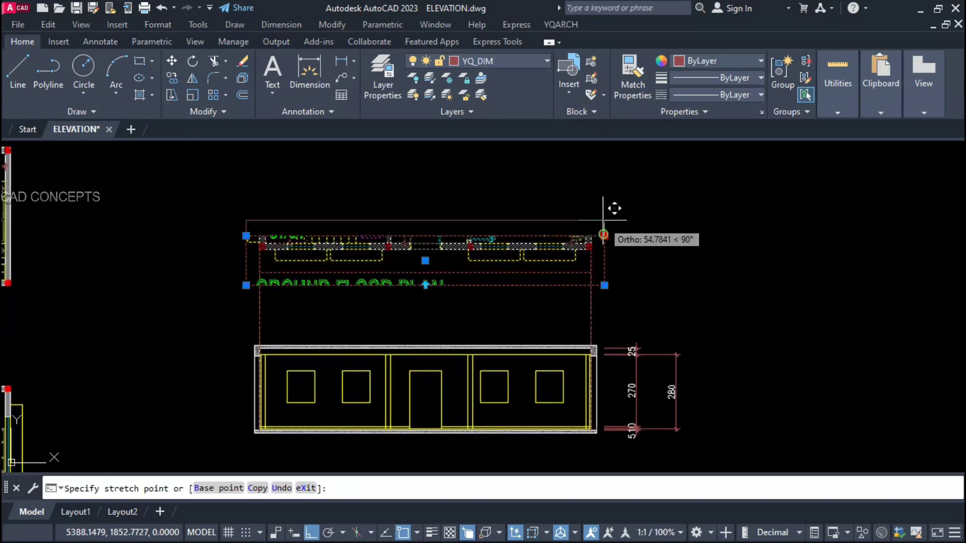
left_click(603, 219)
middle_click_drag(556, 311, 538, 287)
- Move the plan strip higher above the elevation and centre the elevation in view
left_click(596, 272)
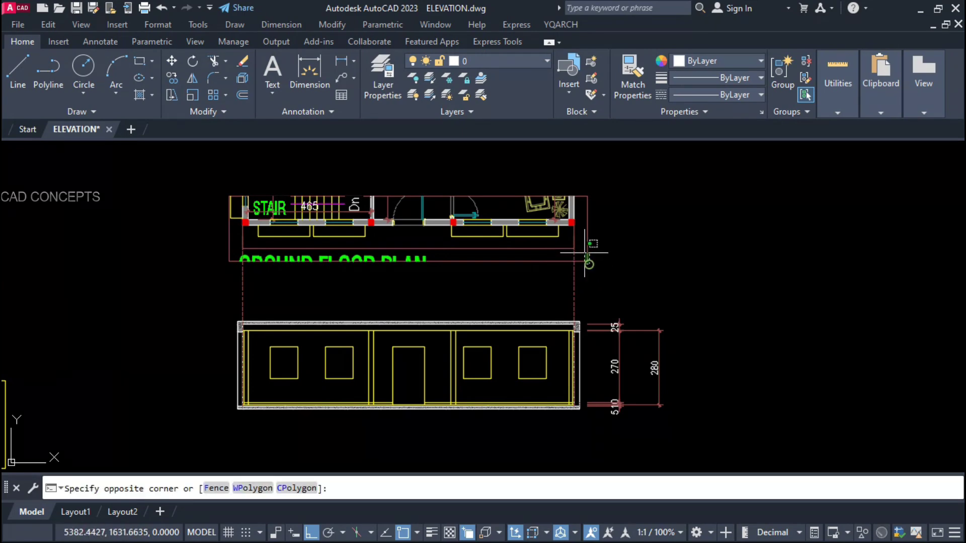
left_click(564, 242)
scroll(588, 312, "down", 2)
type("m")
key("space")
left_click(586, 354)
left_click(585, 284)
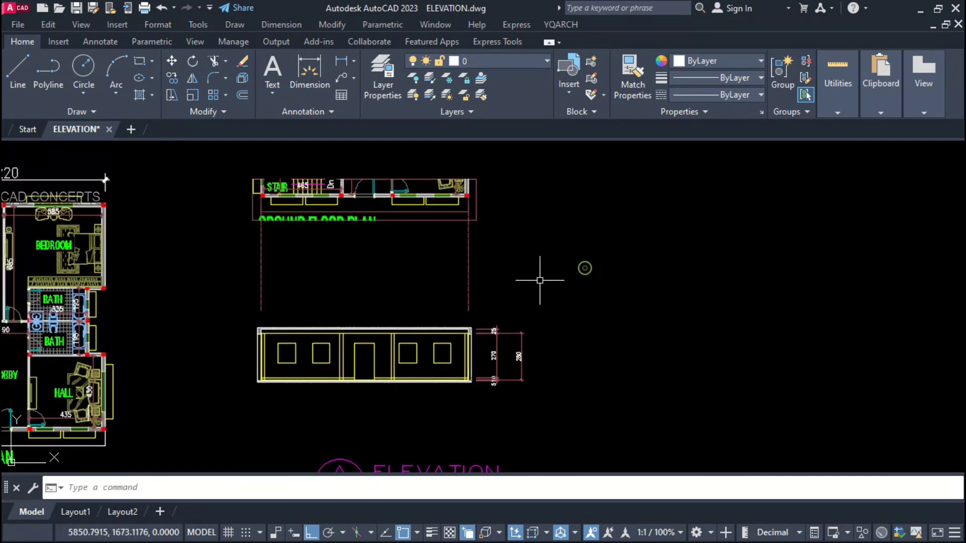
scroll(410, 281, "up", 2)
middle_click_drag(413, 280, 535, 269)
scroll(528, 301, "up", 2)
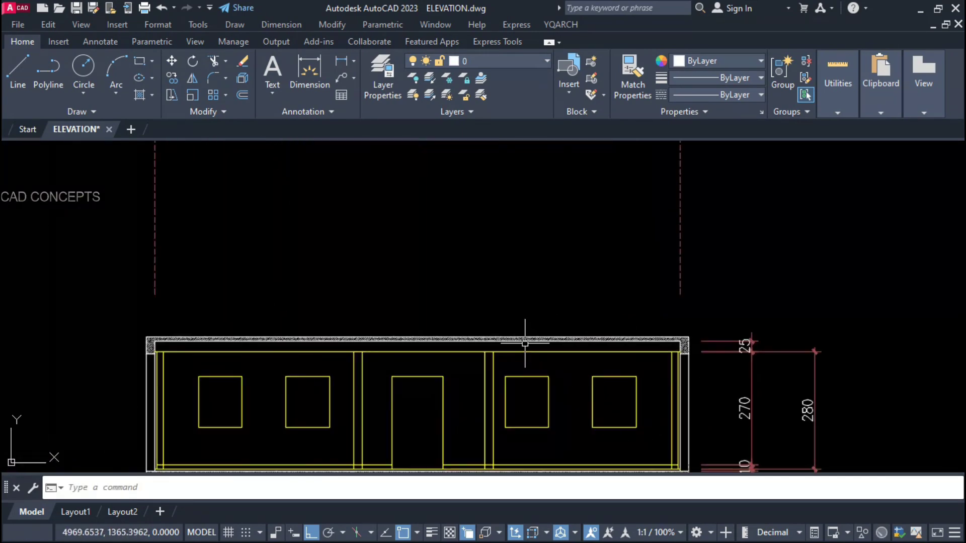
middle_click_drag(524, 327, 462, 255)
- Set the WDE window elevation style to 2 sashes with a 2-sash transom
type("wde")
key("space")
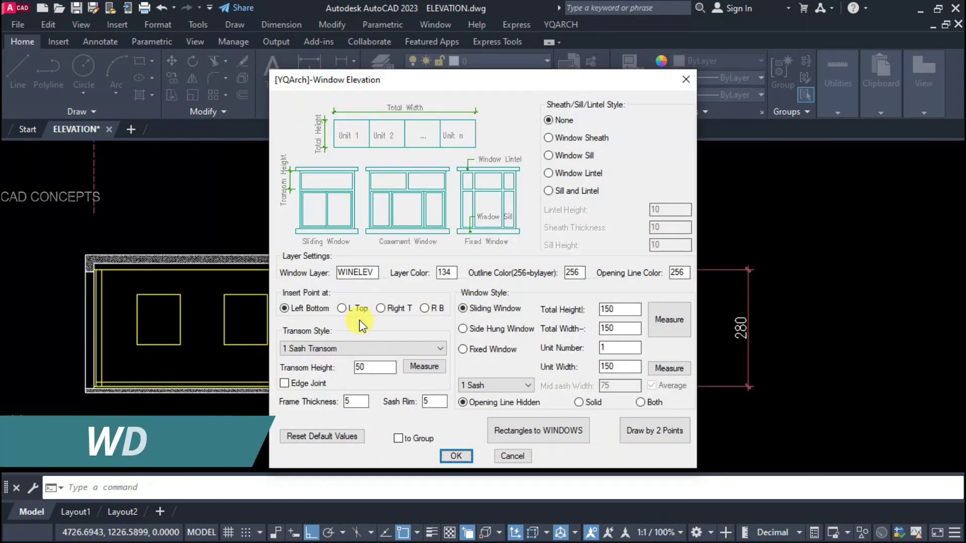
left_click(496, 385)
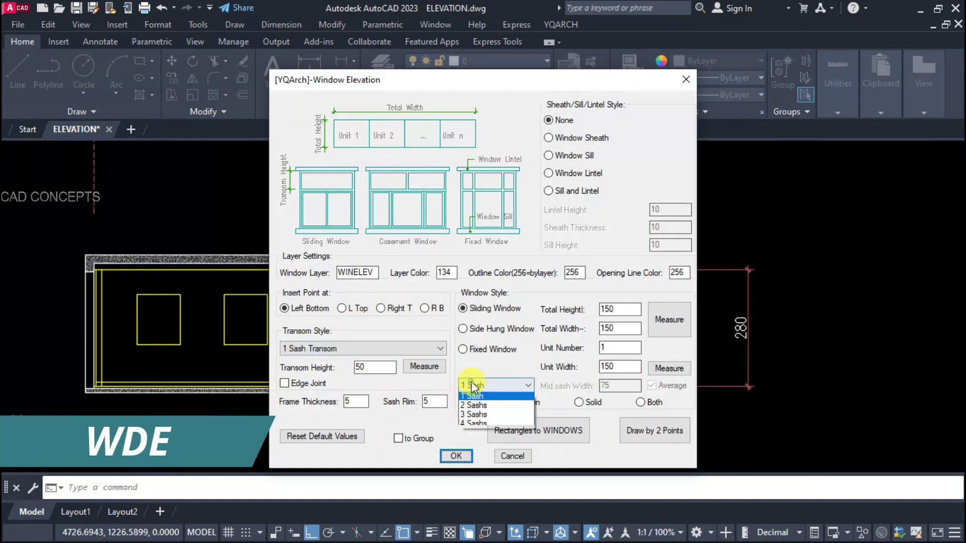
left_click(472, 407)
left_click(358, 353)
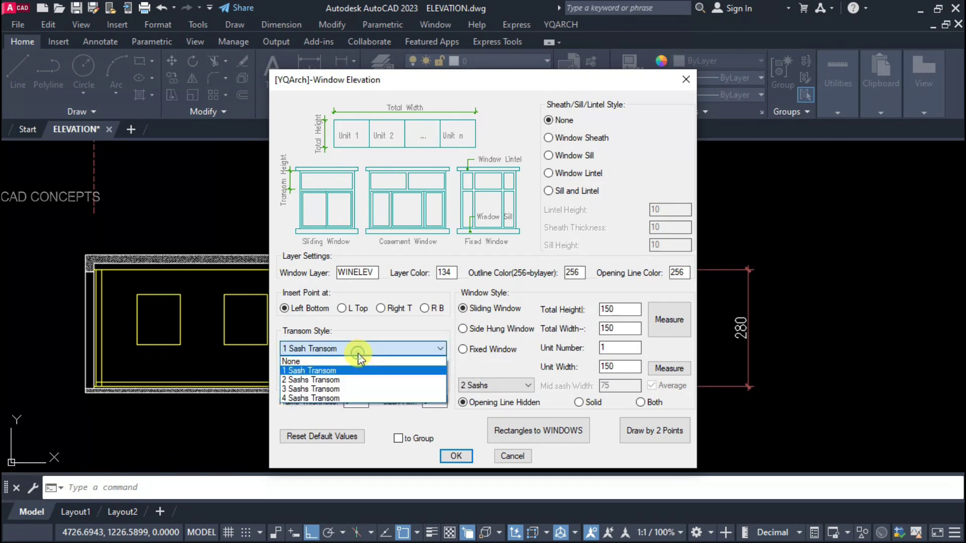
left_click(316, 386)
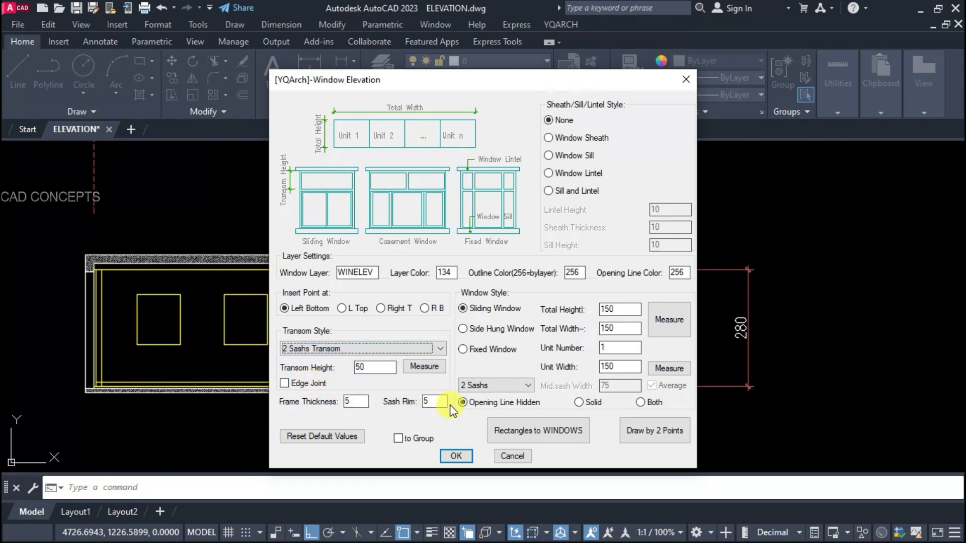
- Convert the four window rectangles into two-sash transom windows
left_click(553, 429)
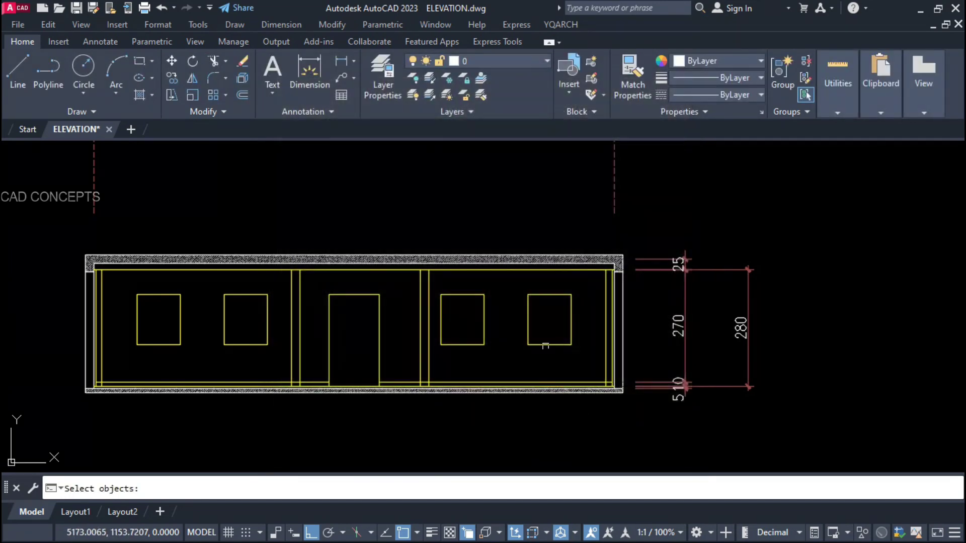
left_click(253, 286)
left_click(143, 322)
scroll(126, 337, "up", 2)
scroll(240, 331, "down", 2)
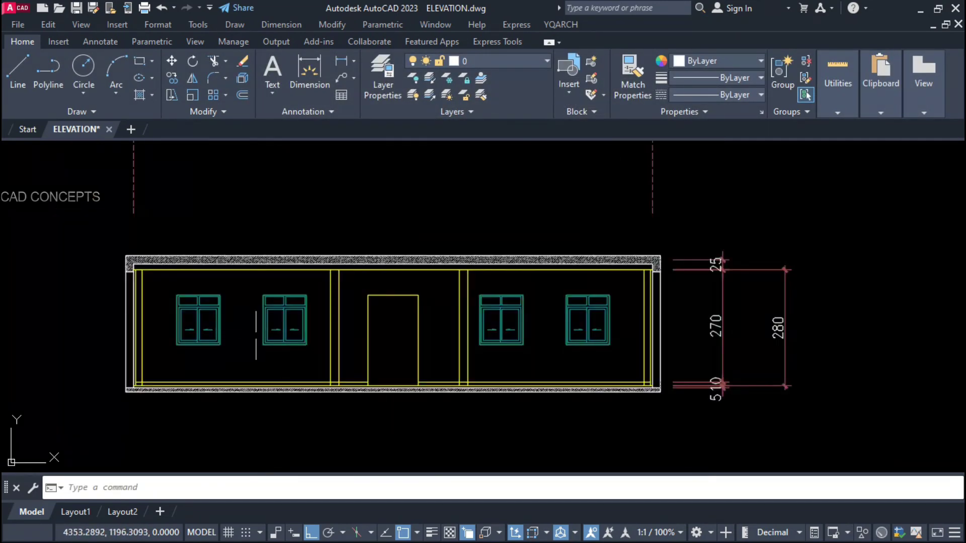
scroll(447, 340, "up", 2)
scroll(445, 341, "down", 2)
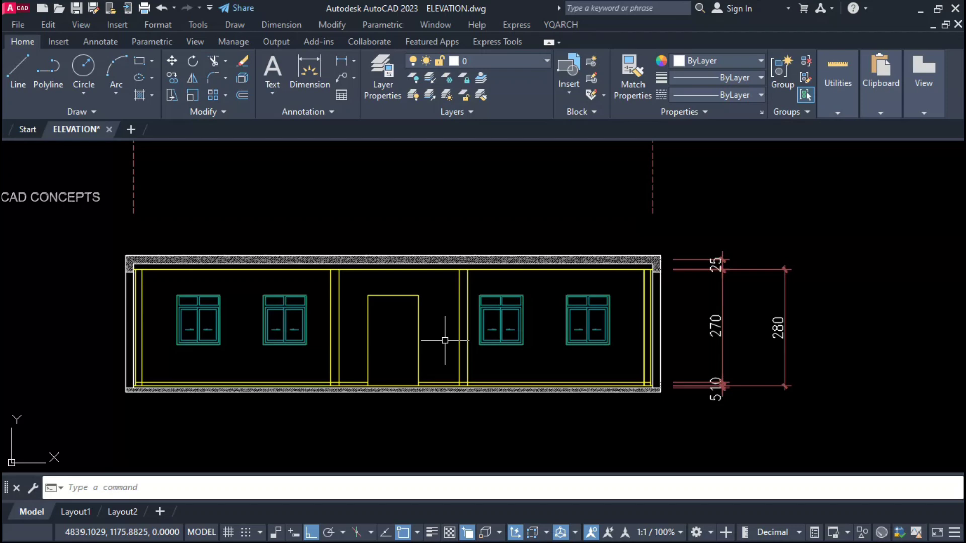
scroll(444, 341, "up", 2)
- Turn the middle door rectangle into a side-hung door elevation using AE
type("a")
type("e")
key("Return")
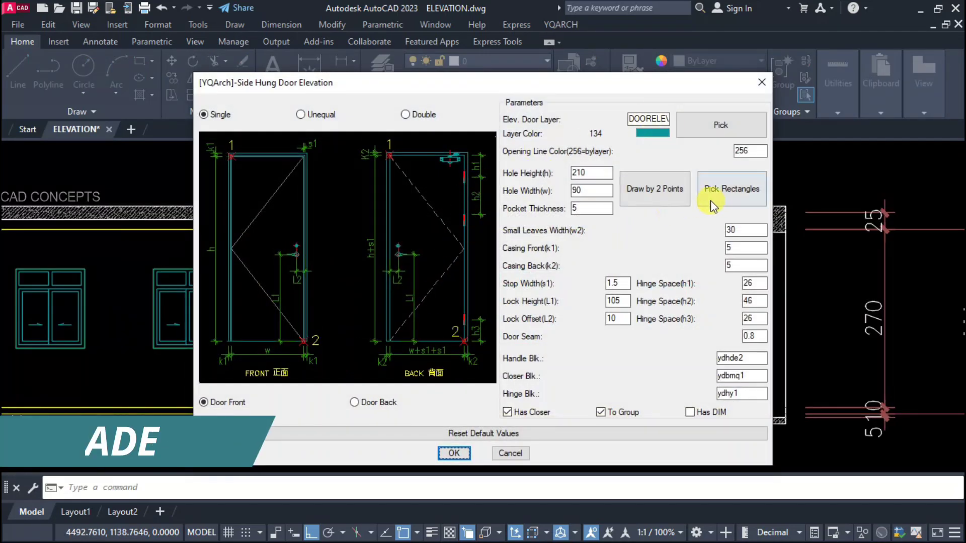
left_click(711, 201)
scroll(406, 397, "up", 3)
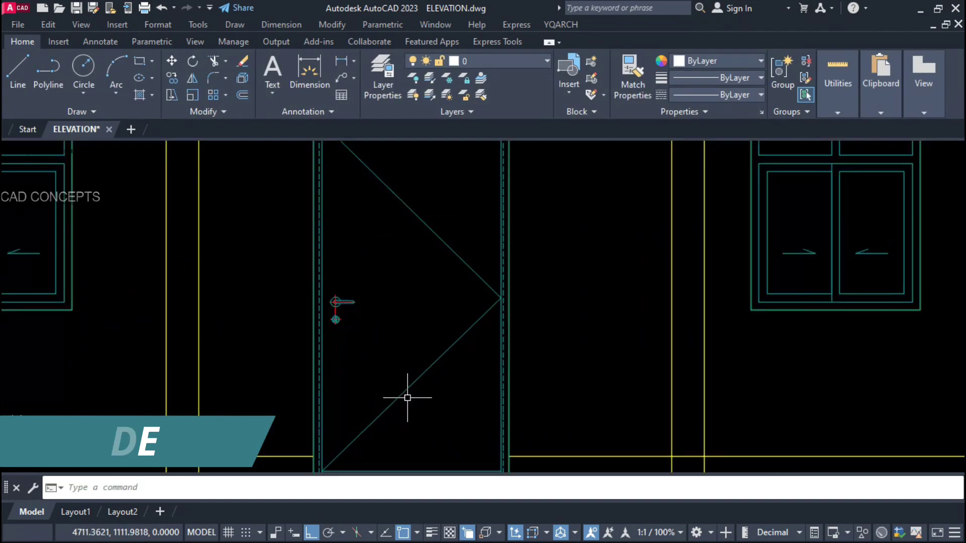
scroll(431, 414, "down", 2)
scroll(490, 462, "up", 5)
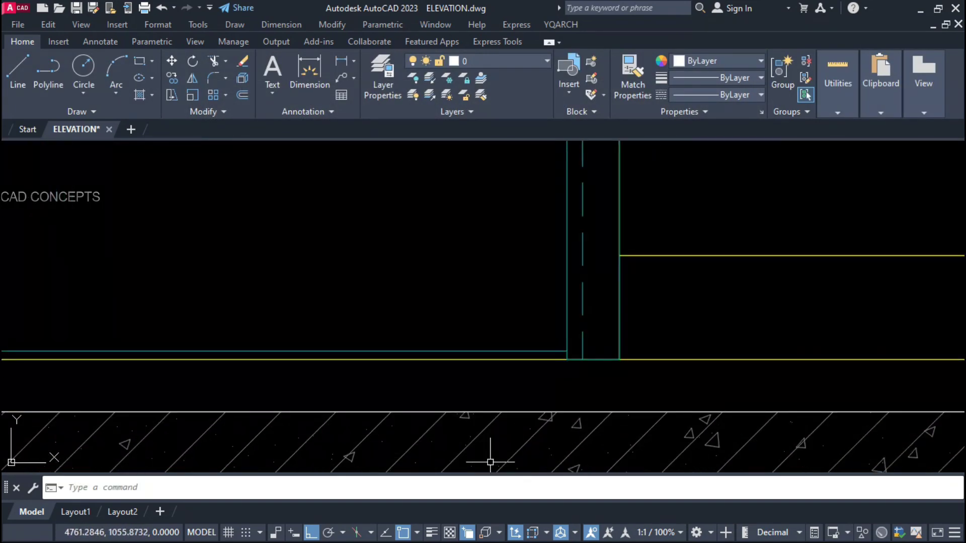
scroll(469, 384, "down", 4)
scroll(467, 389, "down", 2)
- Delete the yellow guide lines around the door and left wall
left_click_drag(568, 344, 503, 357)
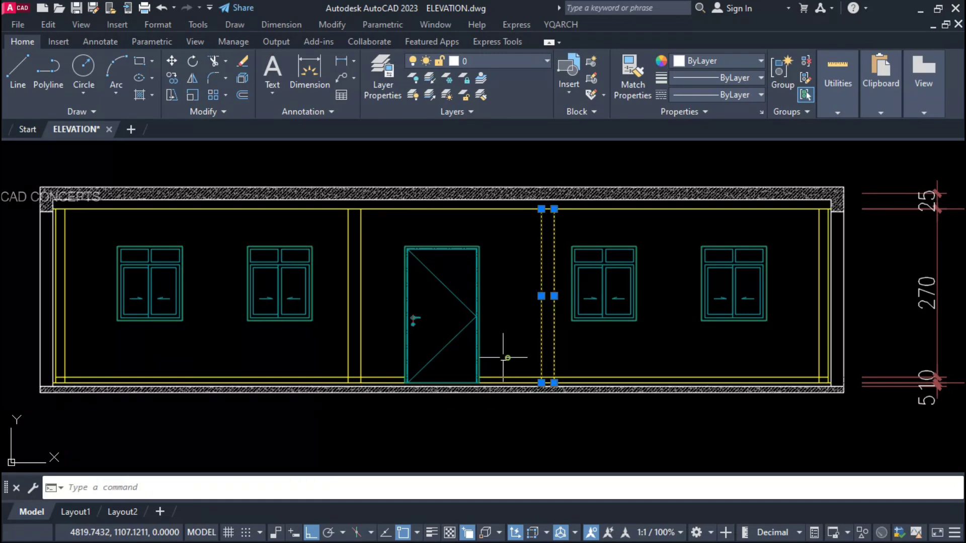
left_click_drag(379, 242, 344, 266)
key("Delete")
left_click(86, 207)
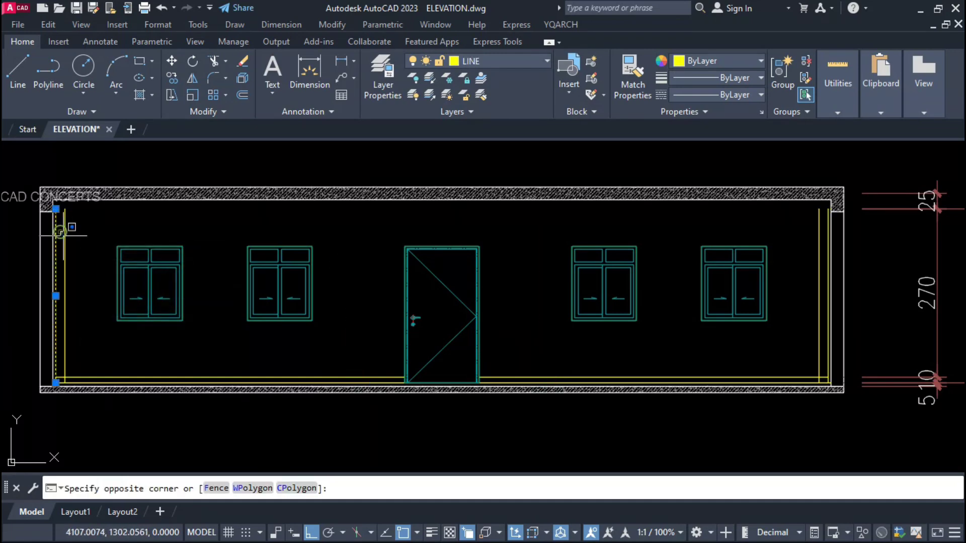
left_click(38, 261)
key("Delete")
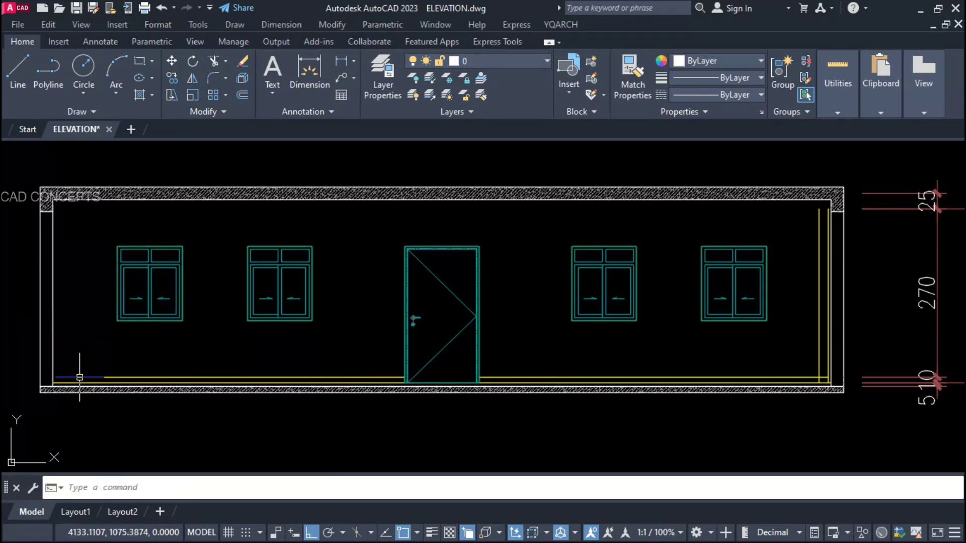
- Extend the base slab's right end by 5
scroll(860, 398, "up", 5)
left_click(800, 358)
left_click(727, 381)
left_click(781, 365)
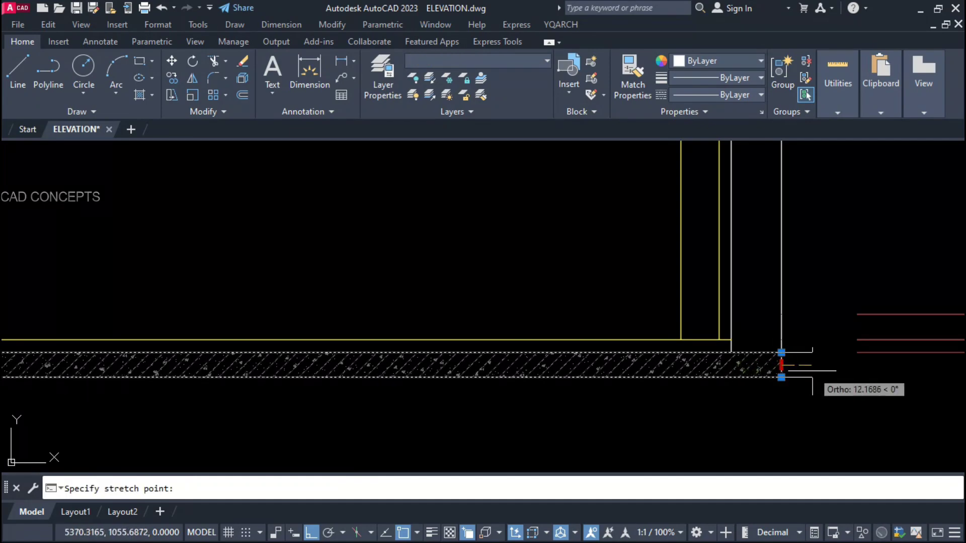
type("15")
key("Return")
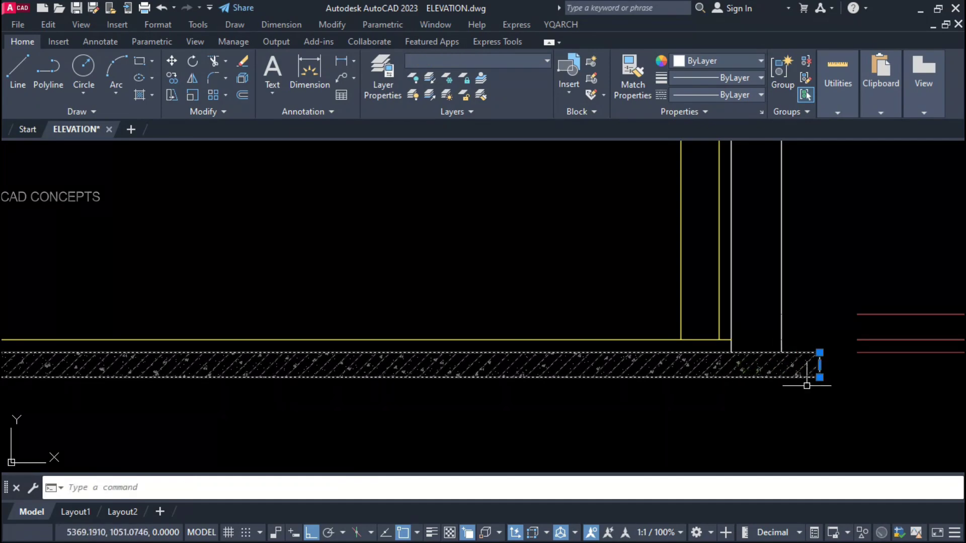
key("Escape")
- Draw a polyline profile around the right wall corner above the slab
type("pl")
key("Return")
left_click(782, 352)
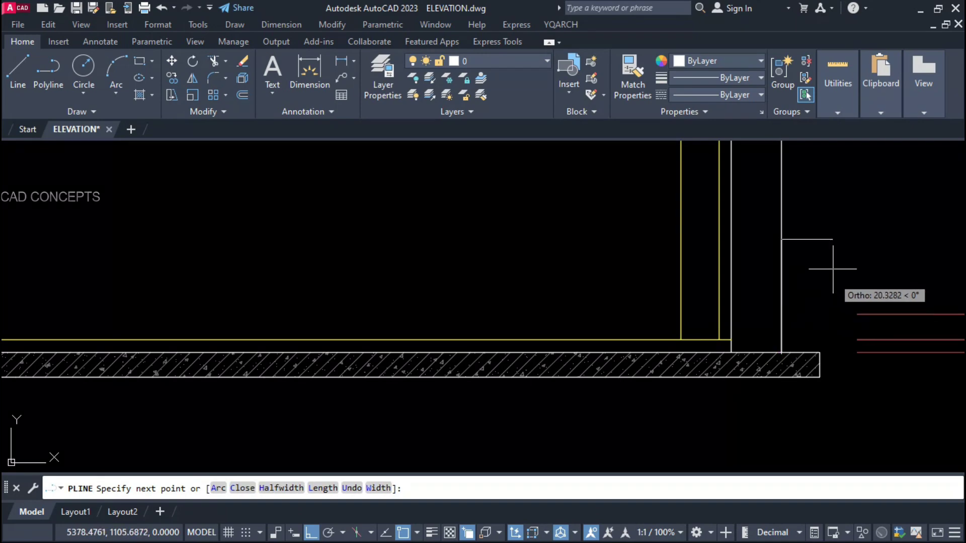
left_click(820, 239)
left_click(819, 214)
left_click(779, 214)
key("Return")
left_click(781, 291)
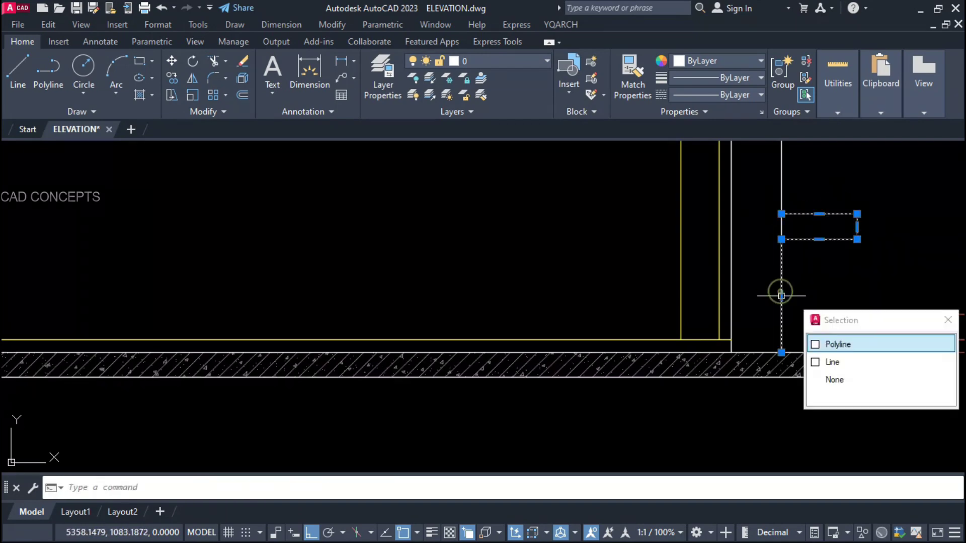
key("Escape")
- Move the yellow line's left end into place near the slab
key("Escape")
scroll(299, 345, "down", 2)
left_click(382, 298)
left_click(355, 298)
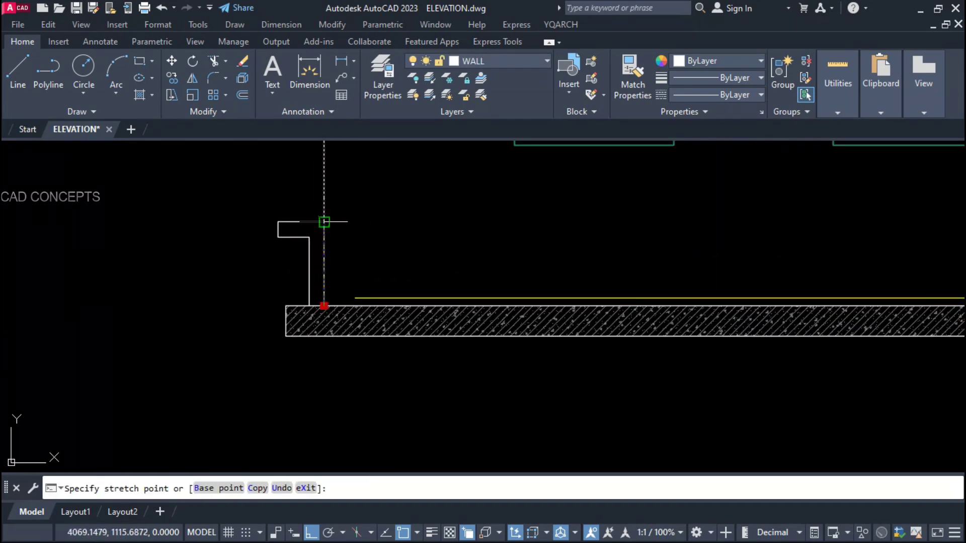
key("Escape")
left_click(347, 287)
- Stretch the slab's left end outward
left_click(271, 205)
type("s")
key("Return")
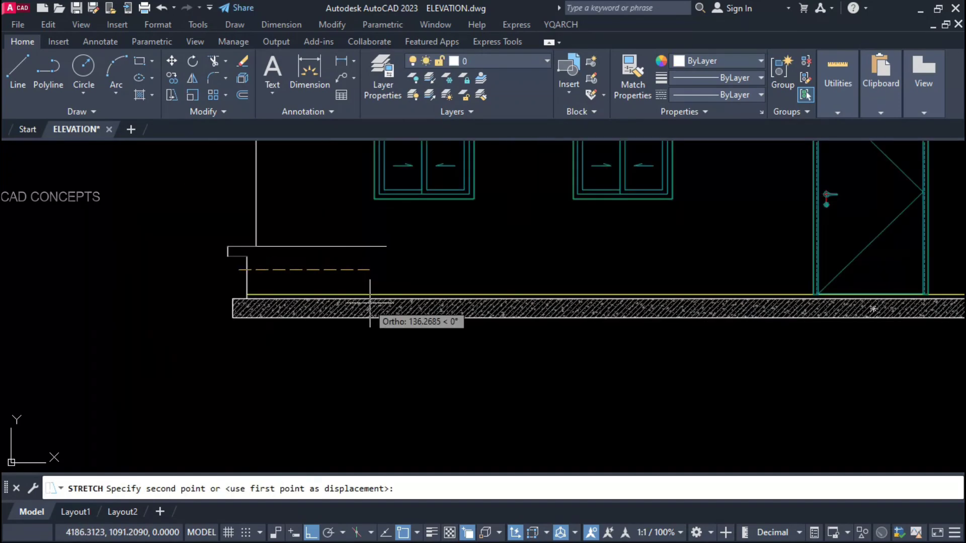
left_click(483, 305)
- Trim the overlapping corner lines and delete the leftover yellow dashed line
type("tr")
key("Return")
left_click(542, 302)
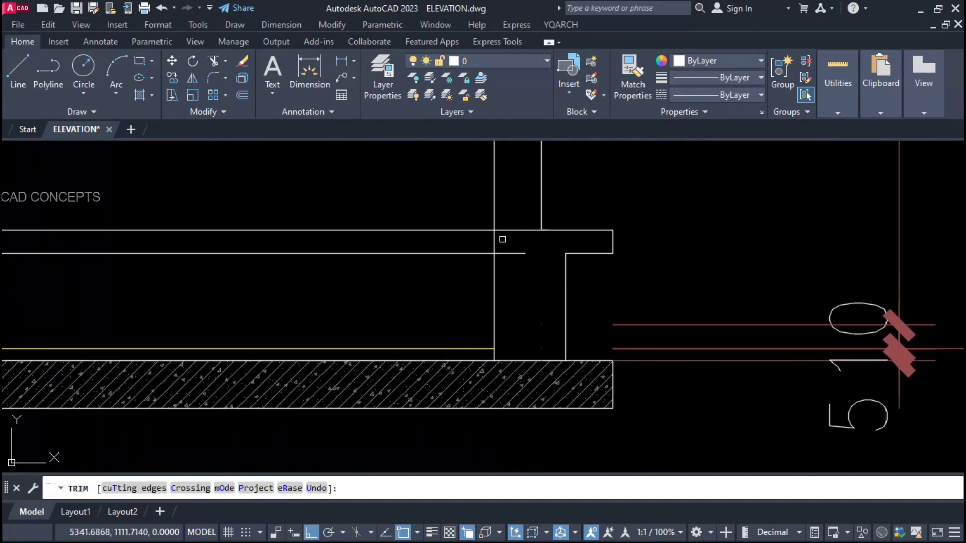
left_click(494, 302)
left_click(566, 253)
left_click(493, 348)
key("Delete")
scroll(477, 345, "down", 3)
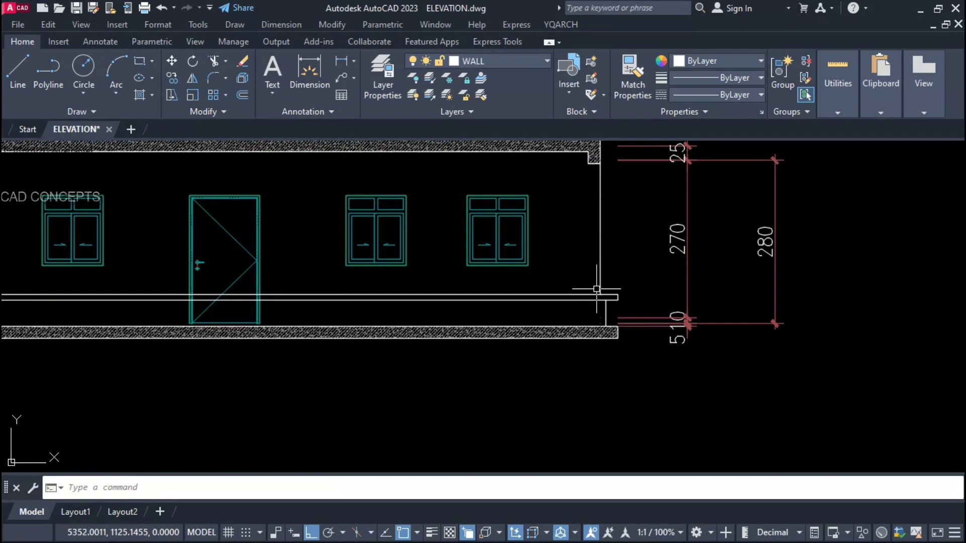
scroll(470, 349, "up", 1)
scroll(471, 350, "down", 3)
- Select the door with a window and move it
scroll(442, 397, "up", 3)
left_click(410, 254)
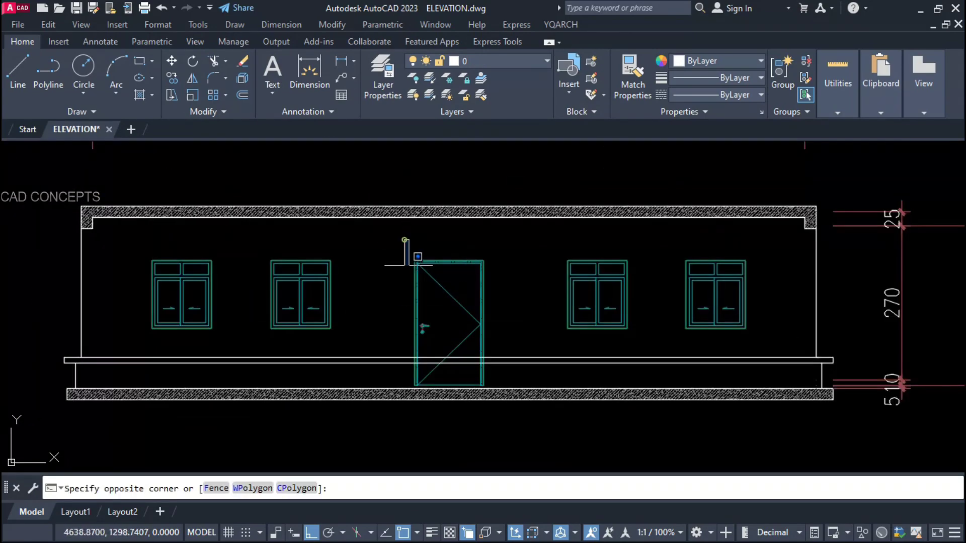
left_click(486, 390)
type("m")
key("Return")
scroll(463, 366, "down", 3)
scroll(371, 394, "up", 1)
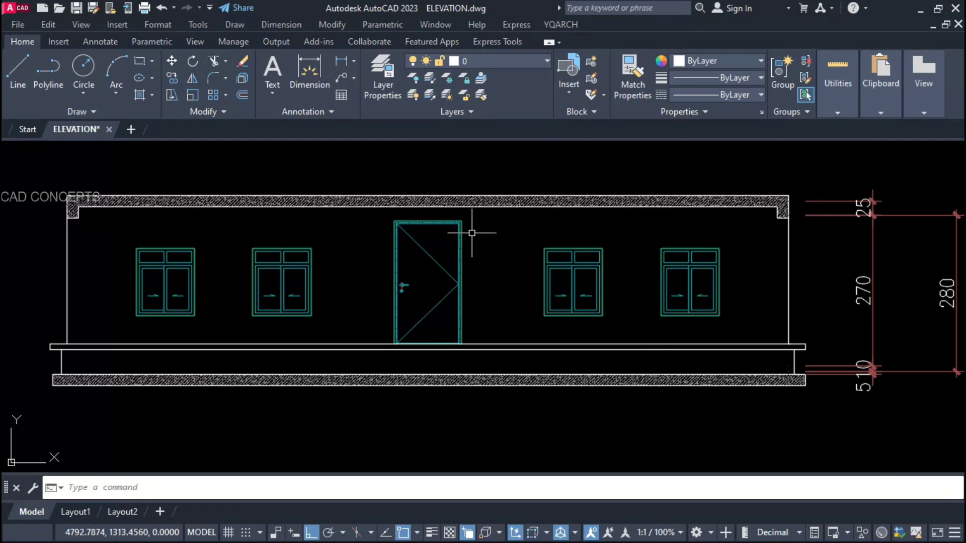
- Project two lines from the floor plan opening down to above the window
scroll(472, 233, "up", 2)
type("l")
key("Return")
scroll(453, 215, "down", 3)
scroll(459, 302, "down", 1)
left_click(459, 171)
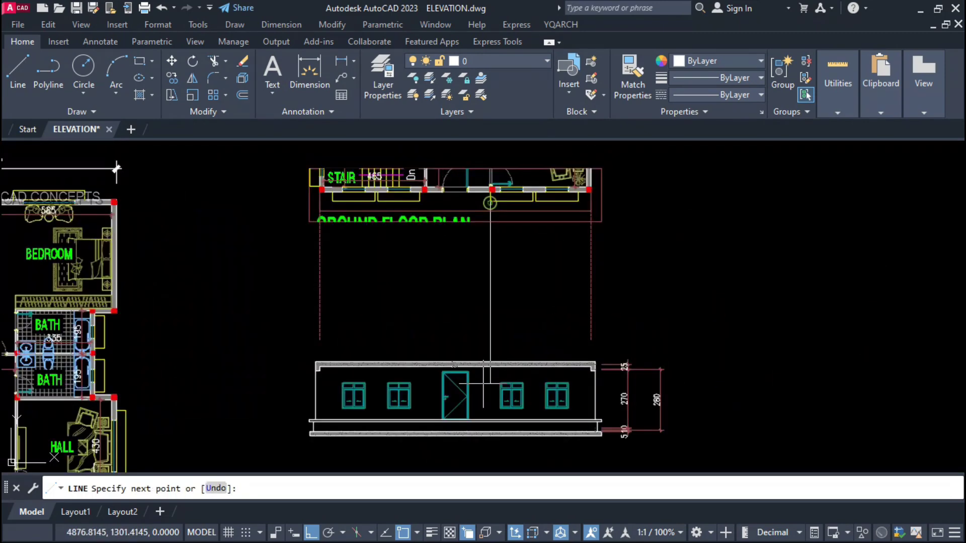
scroll(505, 398, "up", 3)
scroll(495, 433, "up", 1)
scroll(496, 434, "down", 1)
left_click(450, 424)
key("Return")
key("Return")
scroll(453, 402, "down", 1)
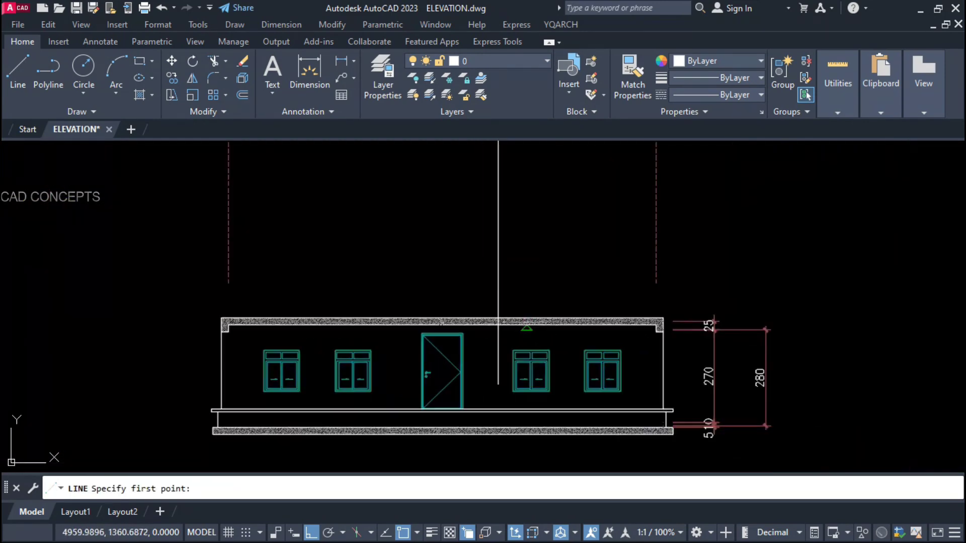
scroll(538, 291, "down", 1)
left_click(554, 151)
scroll(558, 342, "up", 2)
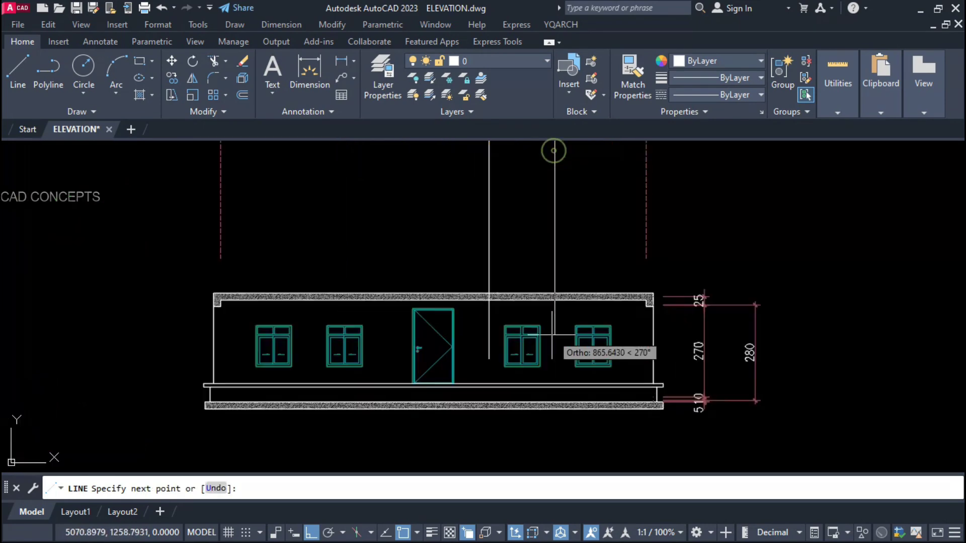
scroll(558, 378, "up", 2)
left_click(555, 377)
key("Return")
key("Return")
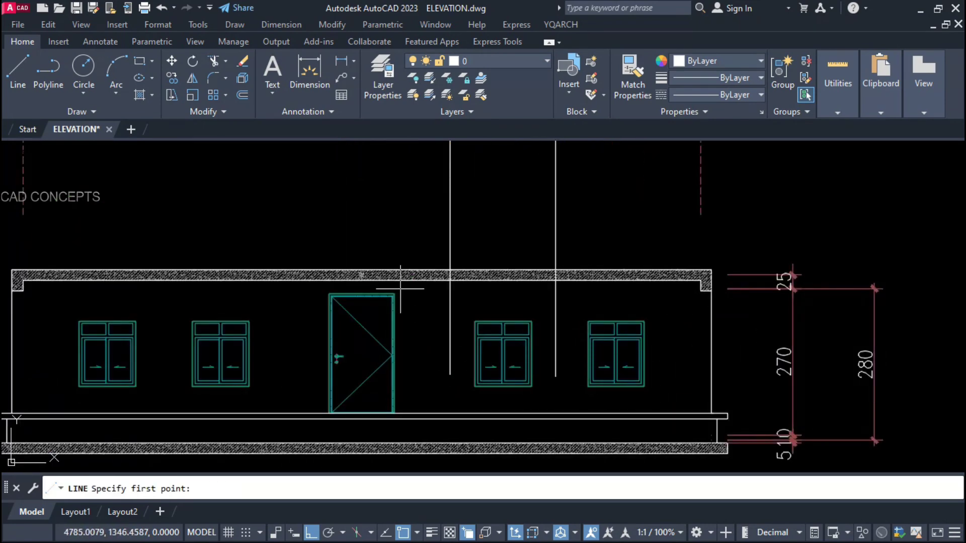
- Copy the projection lines inward to form the inner edges of the hood
scroll(394, 293, "up", 3)
left_click(452, 285)
left_click(490, 280)
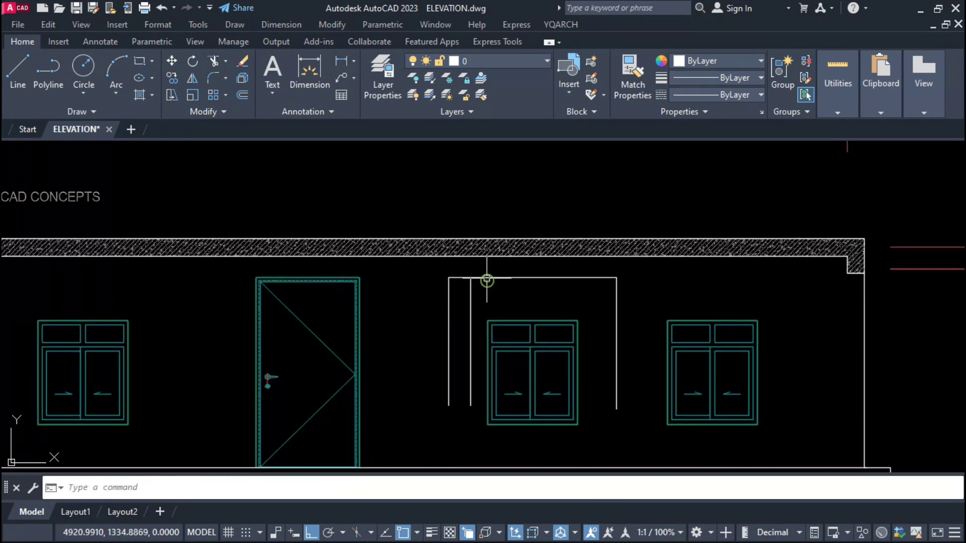
key("Return")
left_click(448, 277)
left_click(428, 299)
key("Return")
key("Return")
- Fillet the hood corners to join the vertical and top lines
left_click(617, 352)
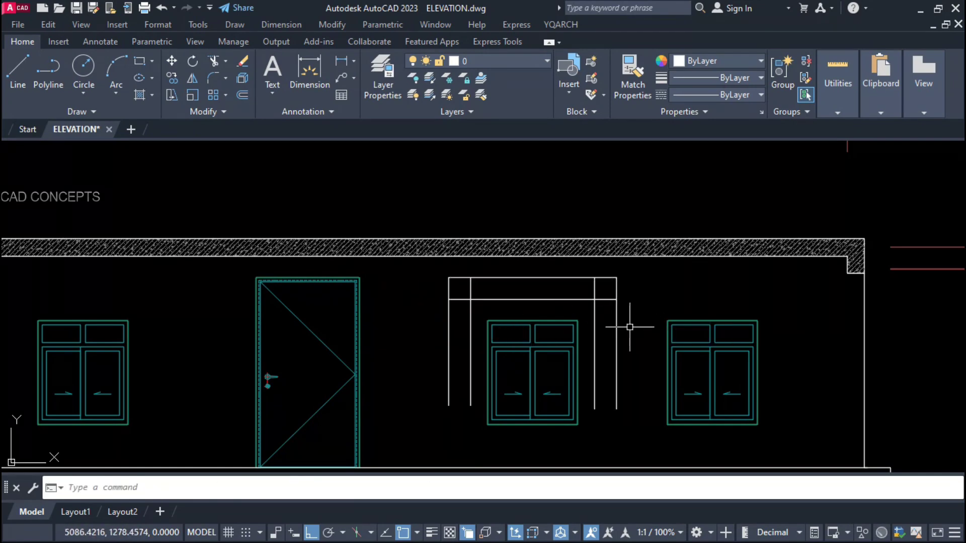
type("f")
left_click(595, 307)
key("Return")
left_click(483, 300)
left_click(470, 342)
key("l")
- Draw a horizontal line across the opening and delete the old top line
key("Return")
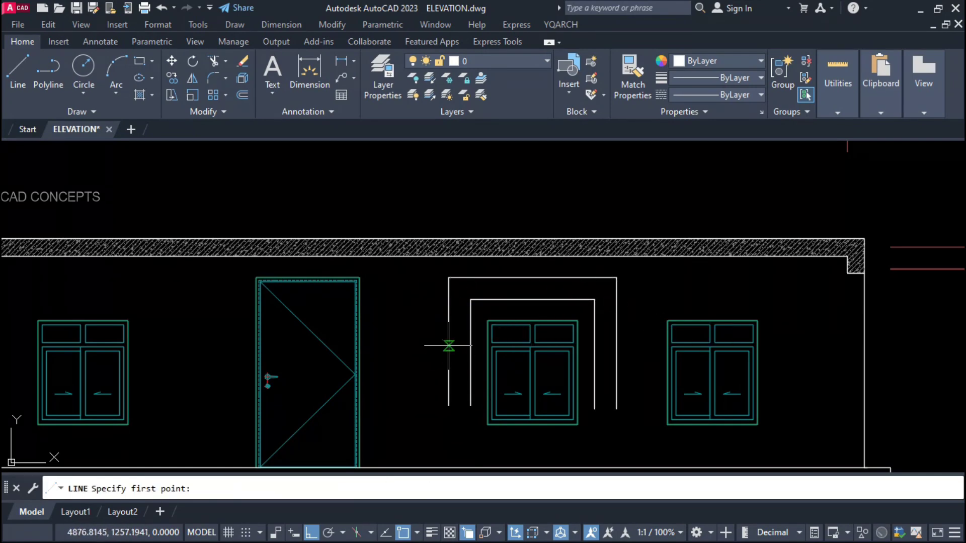
left_click(449, 345)
left_click(616, 345)
key("Return")
left_click(614, 345)
key("Delete")
left_click(599, 277)
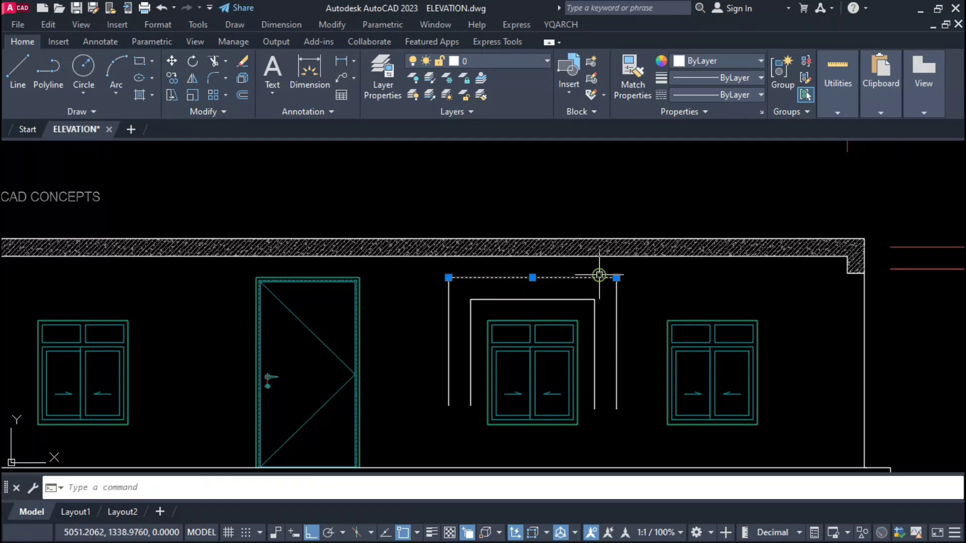
- Copy the top line down and trim the lines inside the U-shape
type("co")
key("Return")
key("Return")
type("tr")
key("Return")
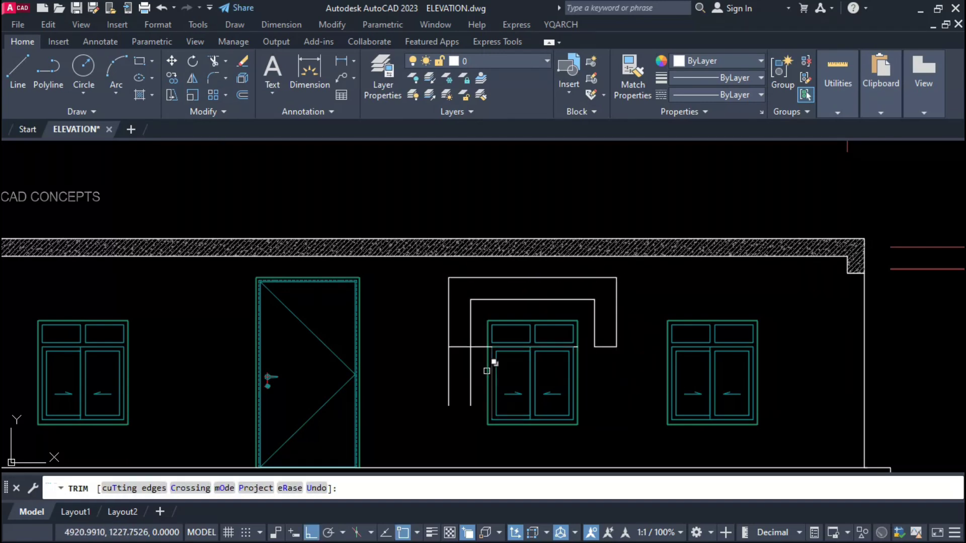
left_click_drag(487, 370, 442, 352)
key("Escape")
- Copy the finished U-shaped hood above the other windows
scroll(711, 347, "down", 2)
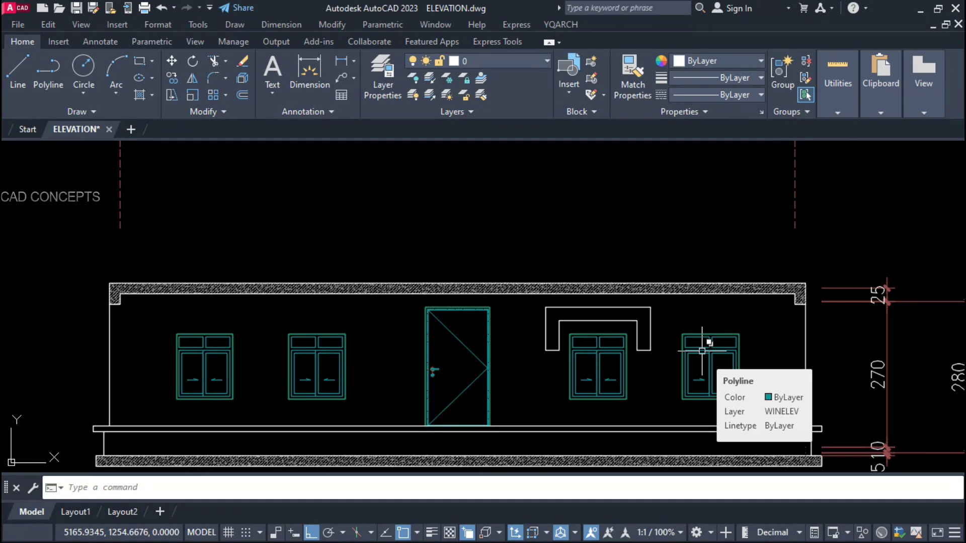
left_click(643, 350)
scroll(641, 360, "up", 2)
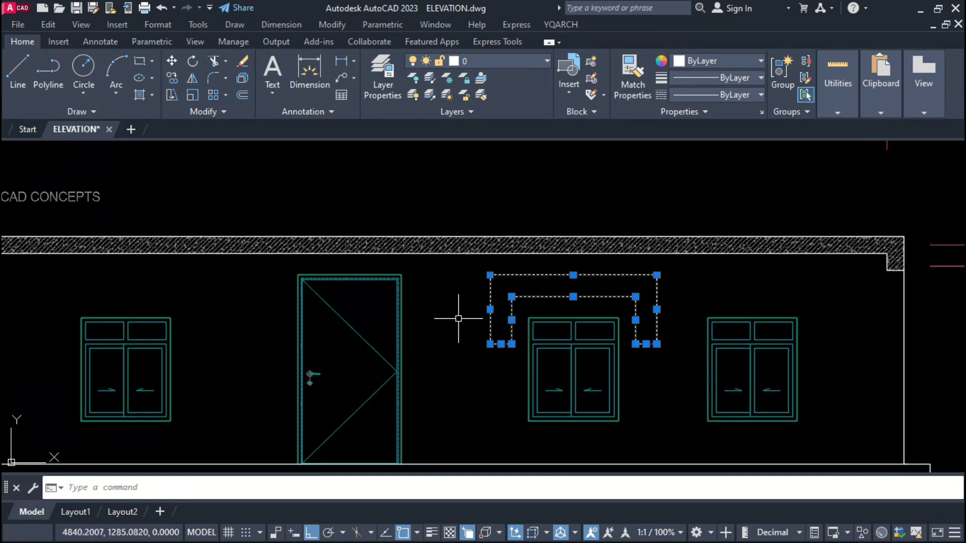
type("co")
key("Return")
left_click(490, 344)
scroll(490, 344, "down", 2)
left_click(496, 323)
key("Escape")
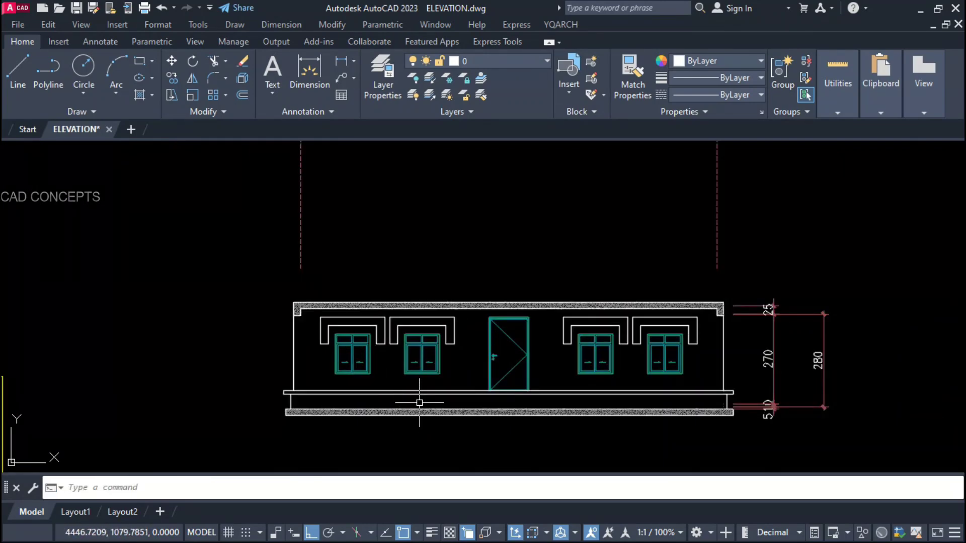
- Draw the stepped parapet polyline (90, 30, 5) from the wall corner and stretch the roof hatch
scroll(694, 317, "down", 2)
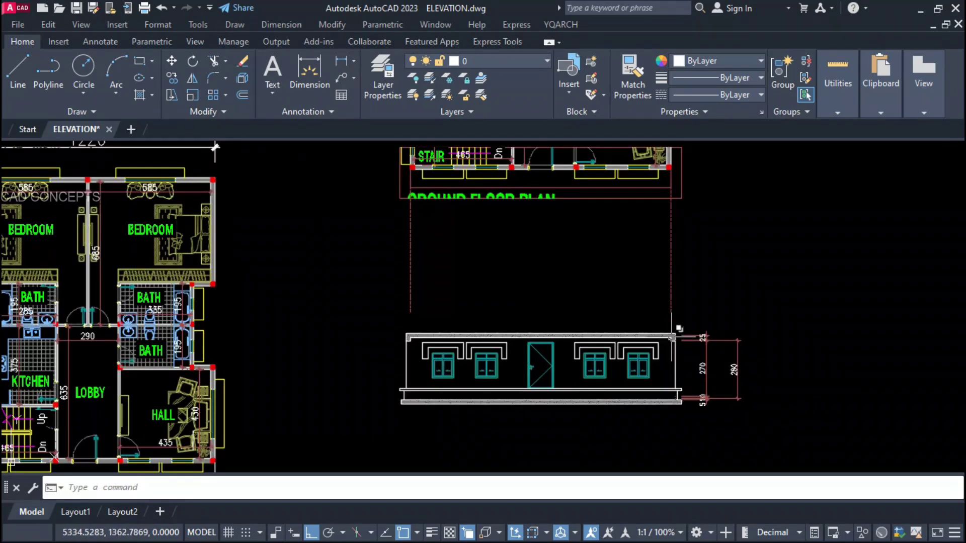
scroll(681, 328, "up", 2)
scroll(665, 303, "up", 2)
scroll(665, 303, "up", 2)
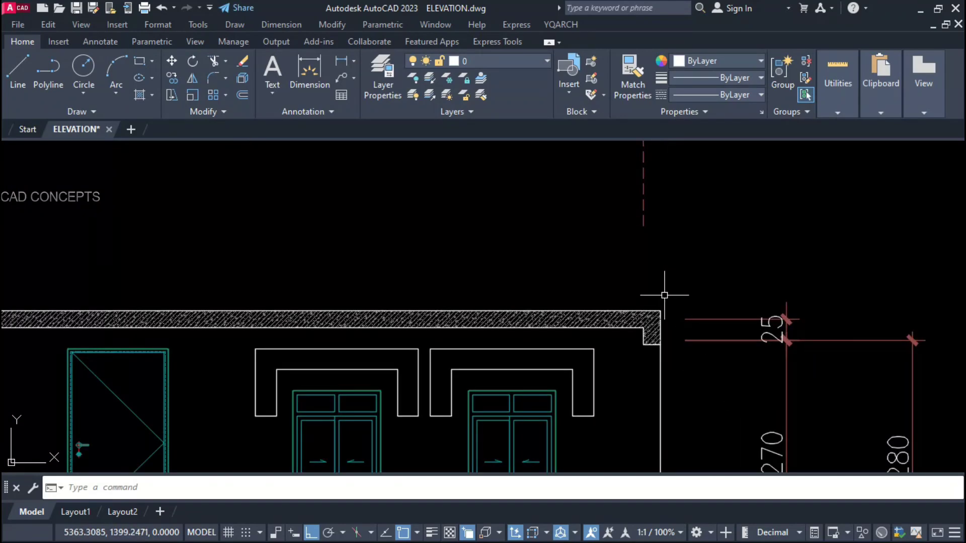
type("pl")
key("Return")
left_click(661, 312)
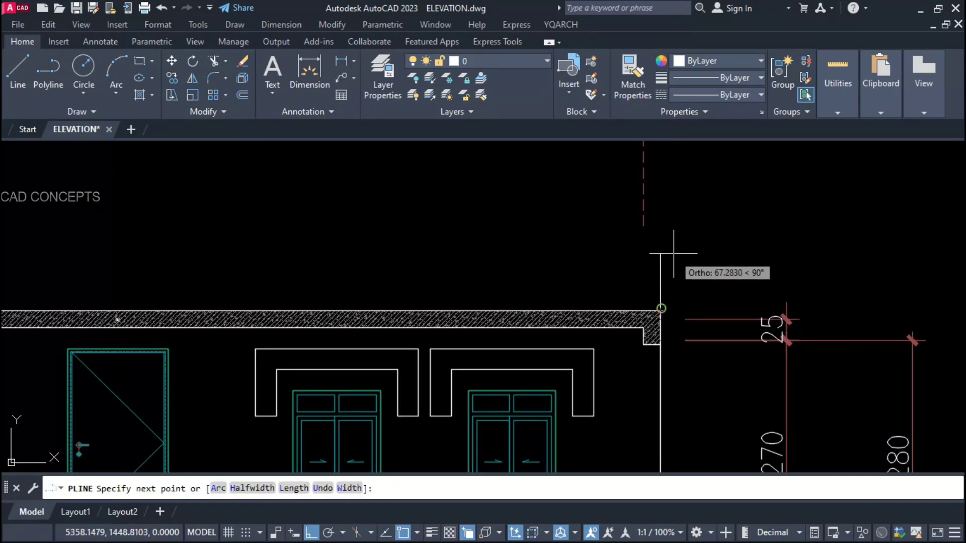
type("90")
key("Return")
type("30")
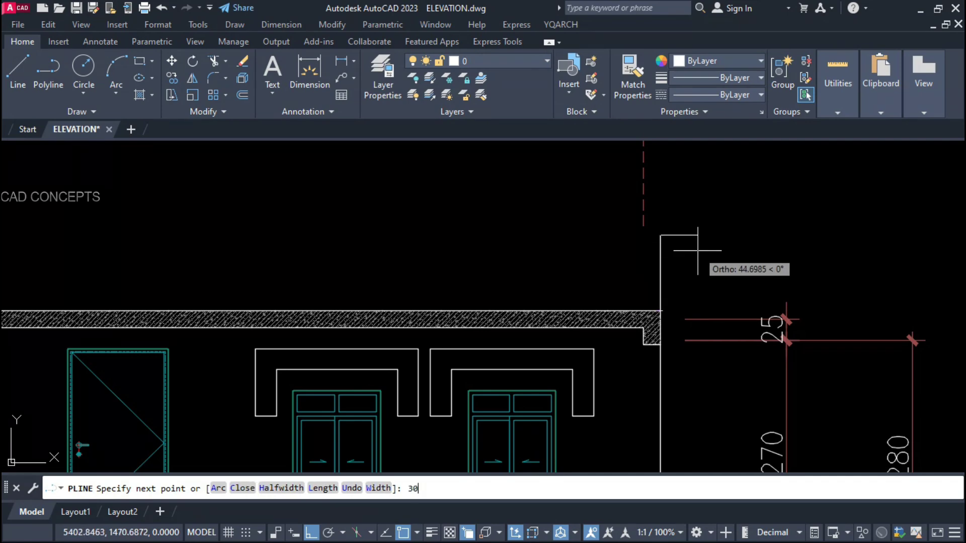
key("Return")
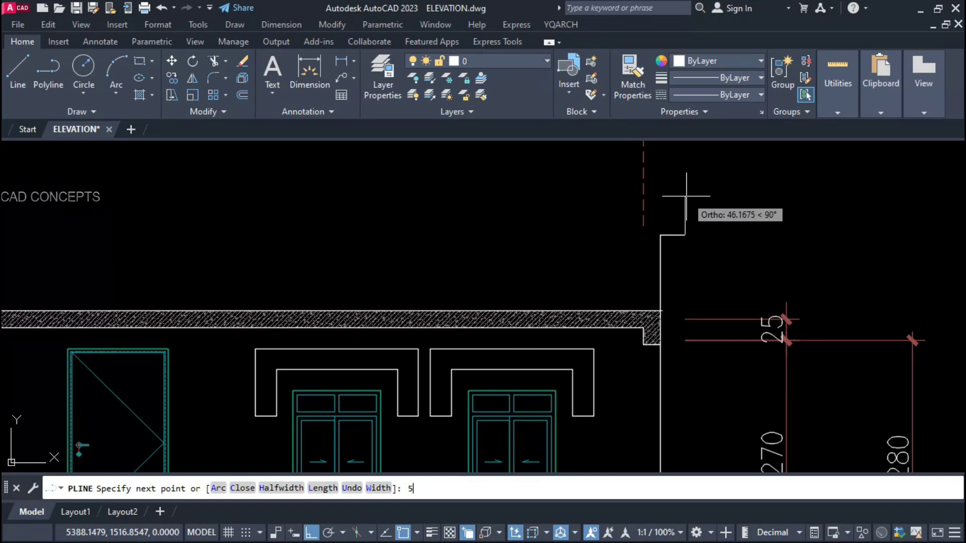
key("Return")
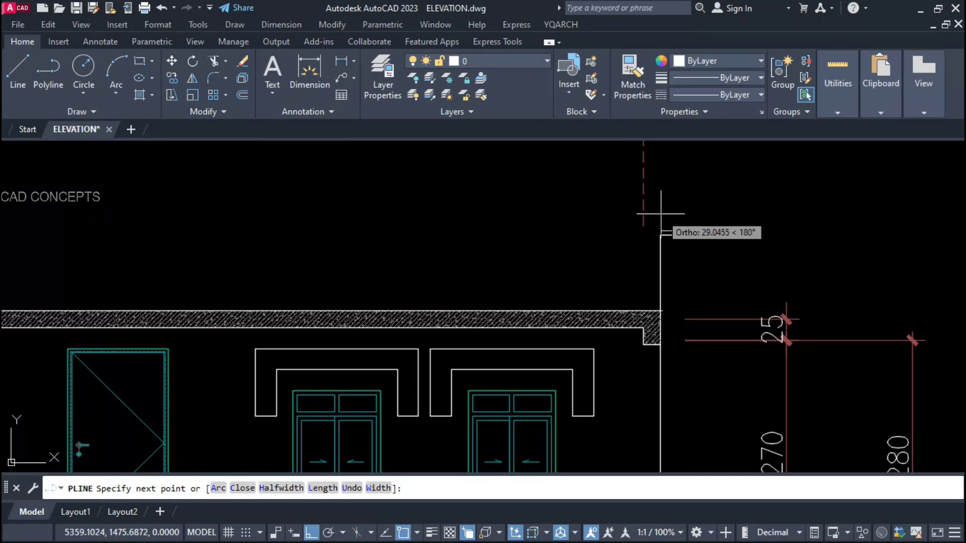
key("ctrl+z")
key("ctrl+z")
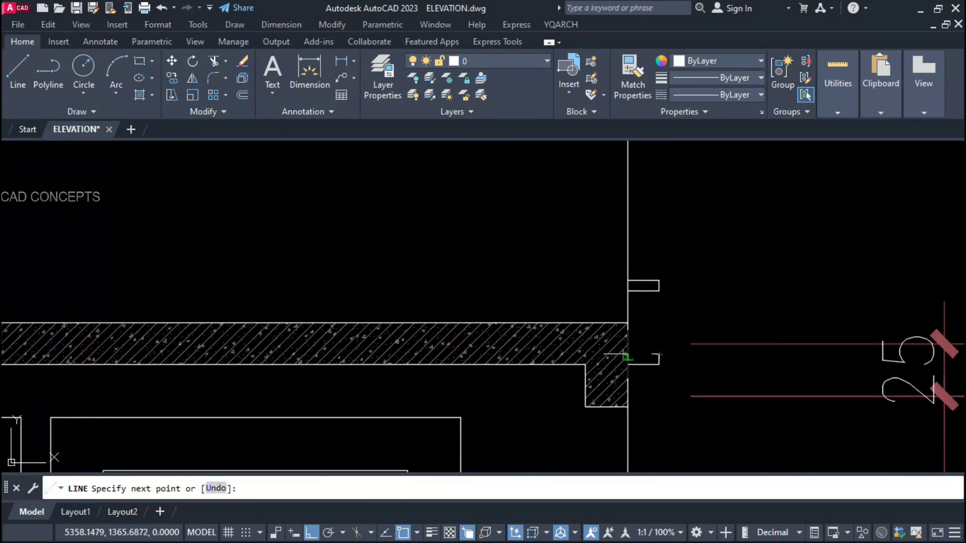
left_click(585, 365)
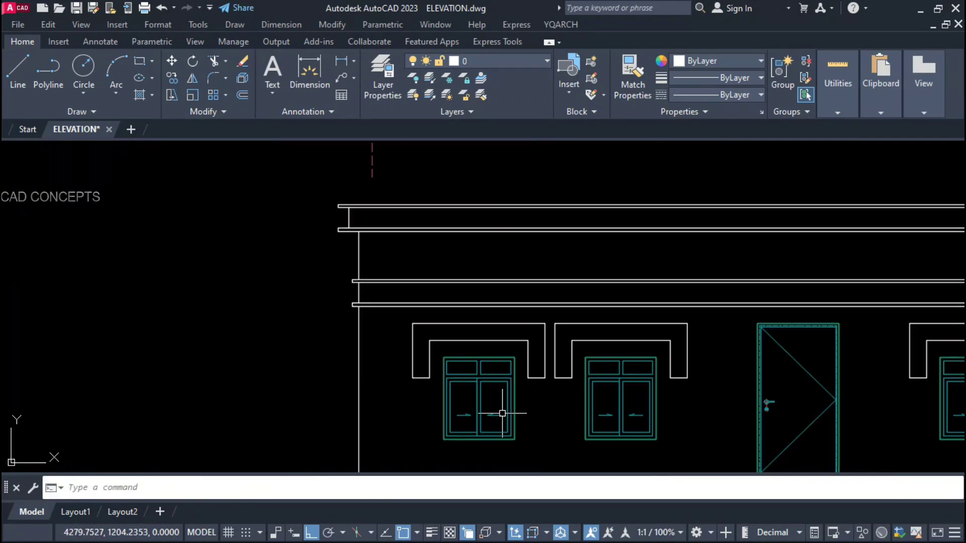
scroll(393, 378, "down", 4)
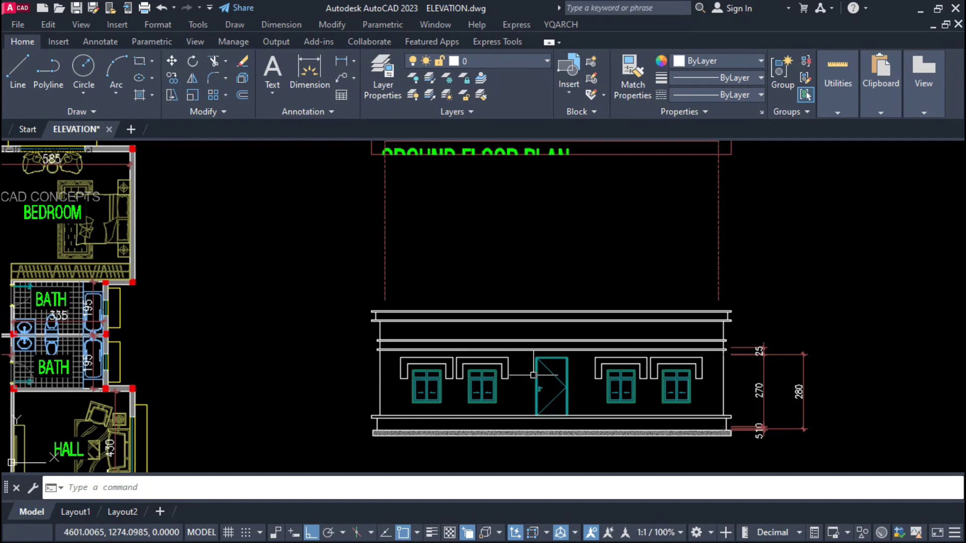
- Draw the bracket's vertical edge and lower horizontal edge beside the left wall
scroll(533, 375, "down", 2)
type("l")
key("Return")
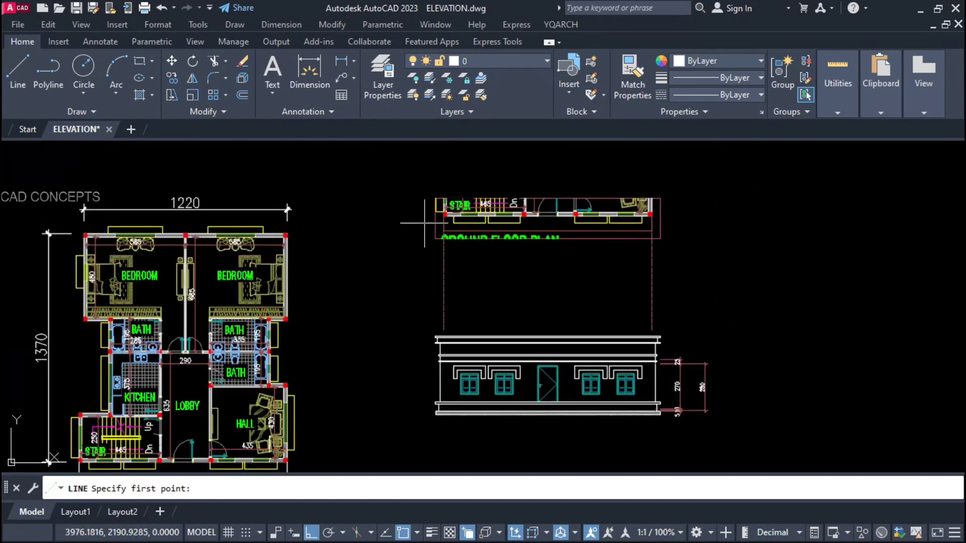
left_click(436, 211)
scroll(419, 361, "up", 2)
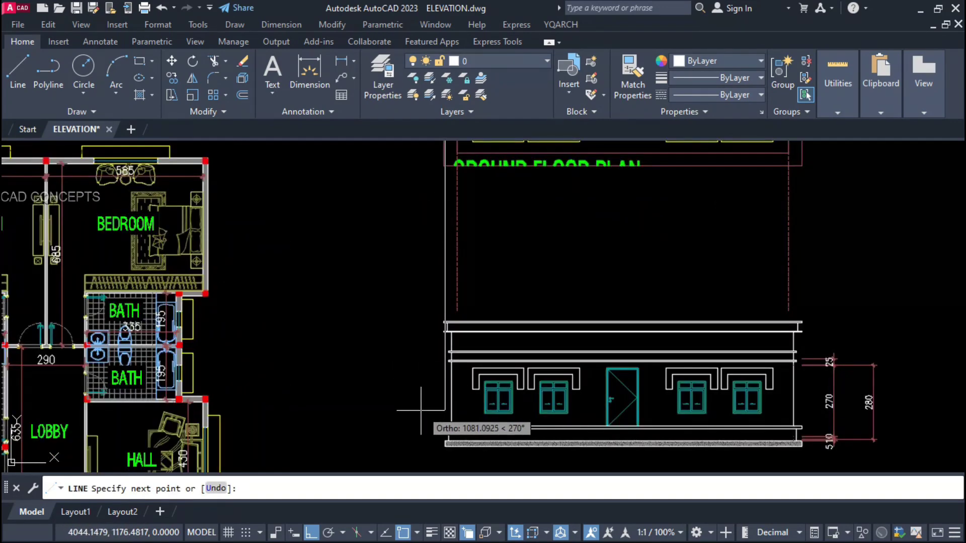
left_click(420, 411)
key("Return")
scroll(438, 402, "up", 2)
scroll(478, 382, "up", 2)
key("Return")
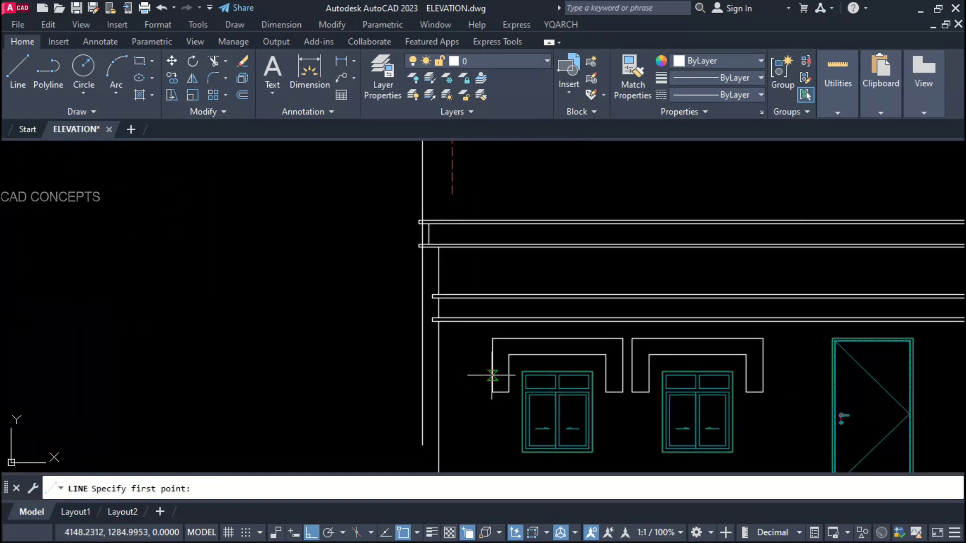
left_click(422, 401)
key("Return")
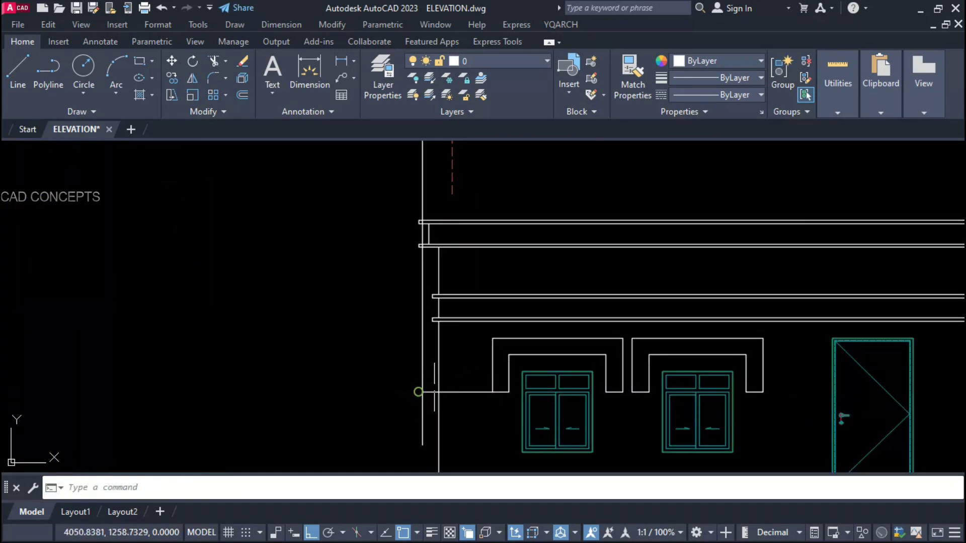
- Draw the bracket's upper edge from the wall corner
key("Return")
left_click(493, 338)
left_click(422, 338)
key("Return")
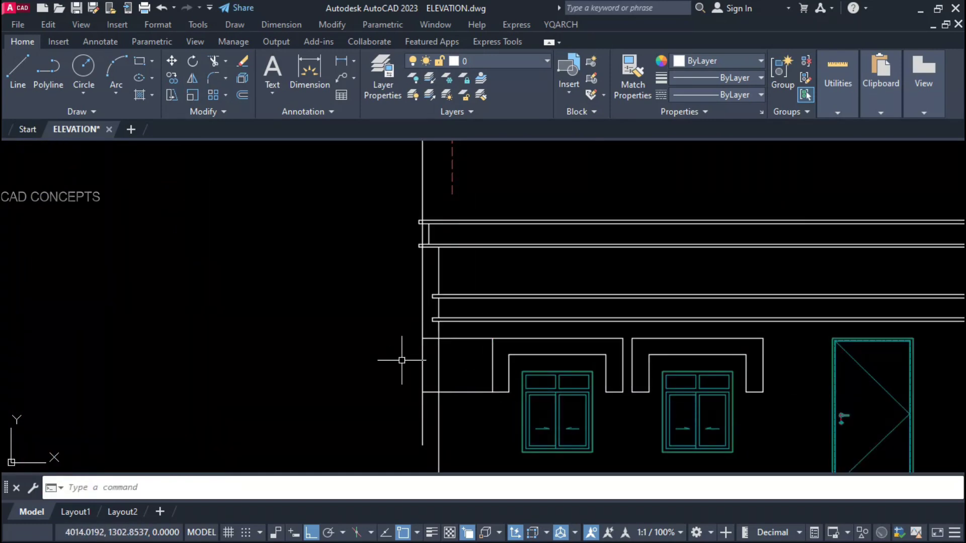
- Trim the excess bracket segments and delete the leftover vertical line
type("tr")
key("Return")
left_click(423, 329)
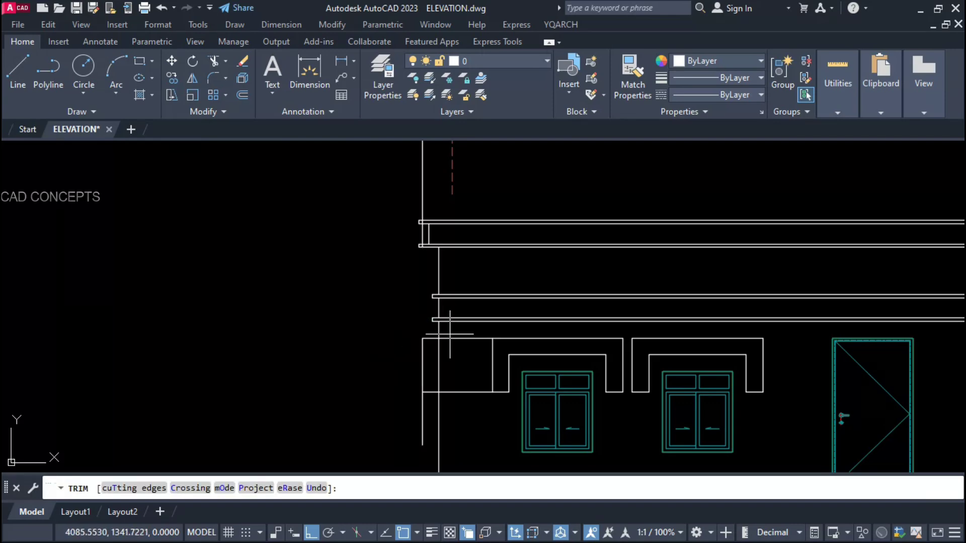
left_click_drag(450, 333, 450, 400)
key("Return")
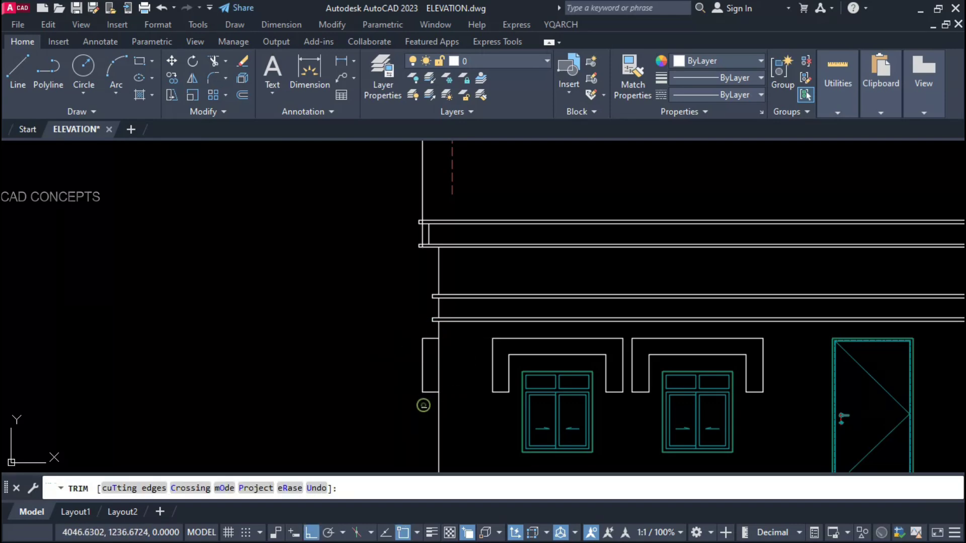
scroll(424, 402, "down", 2)
key("Delete")
scroll(426, 408, "up", 2)
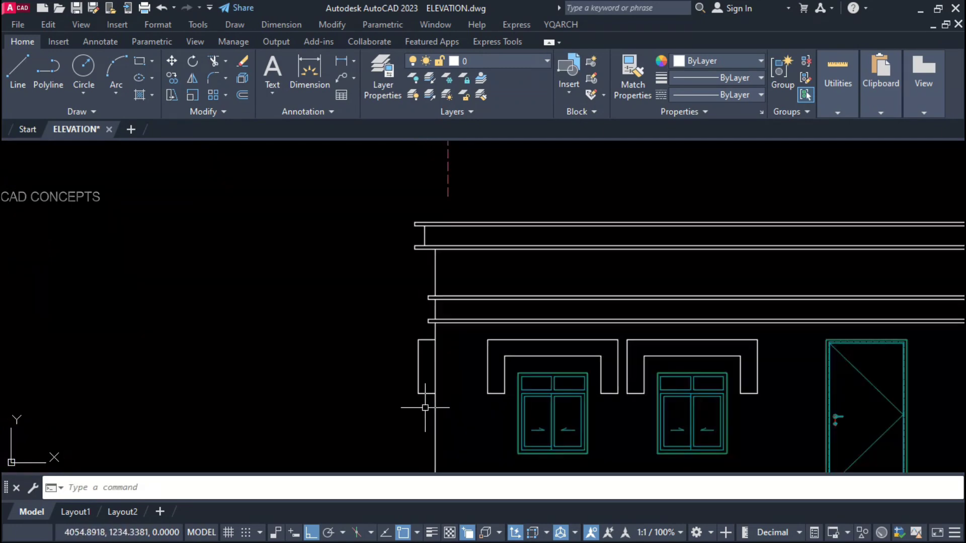
- Put the bracket on the OPENING layer
left_click(427, 332)
left_click(403, 390)
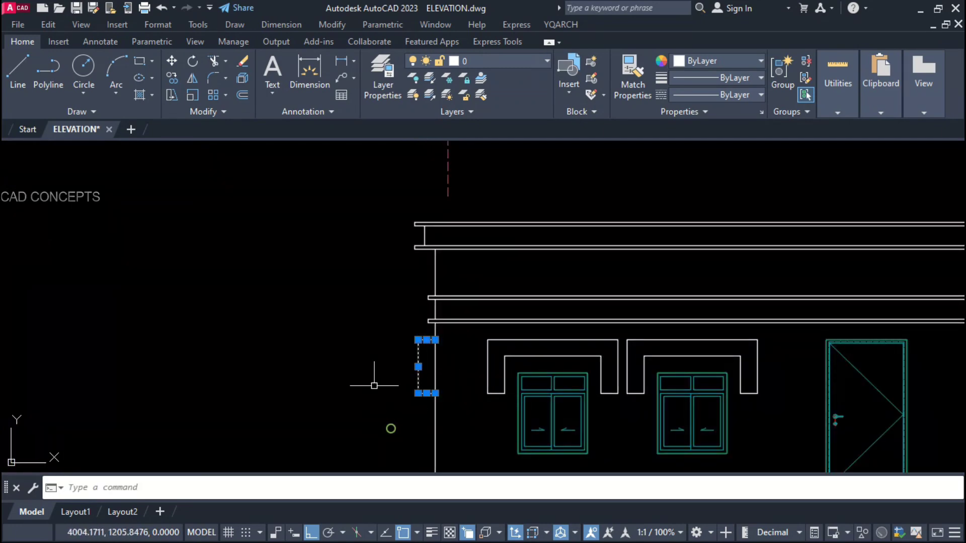
left_click(499, 59)
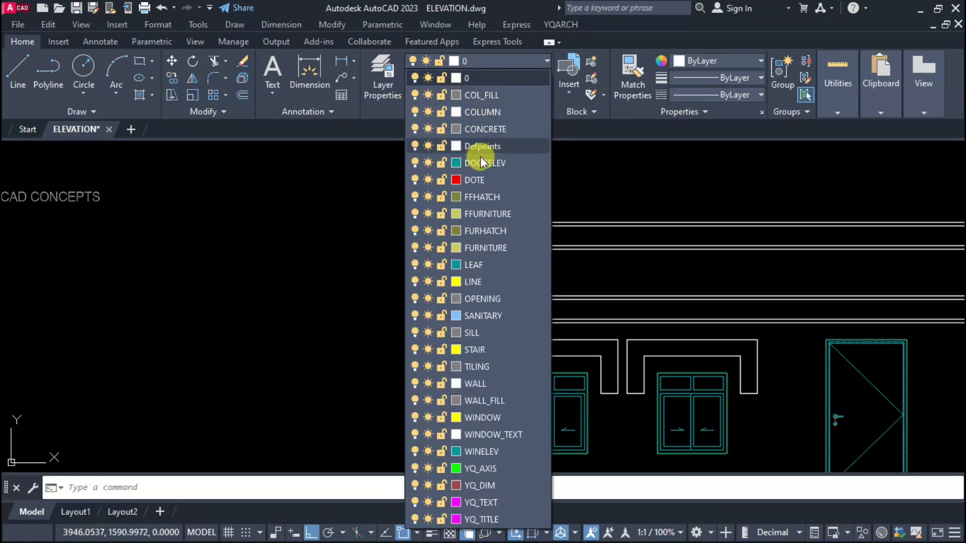
left_click(473, 296)
key("Escape")
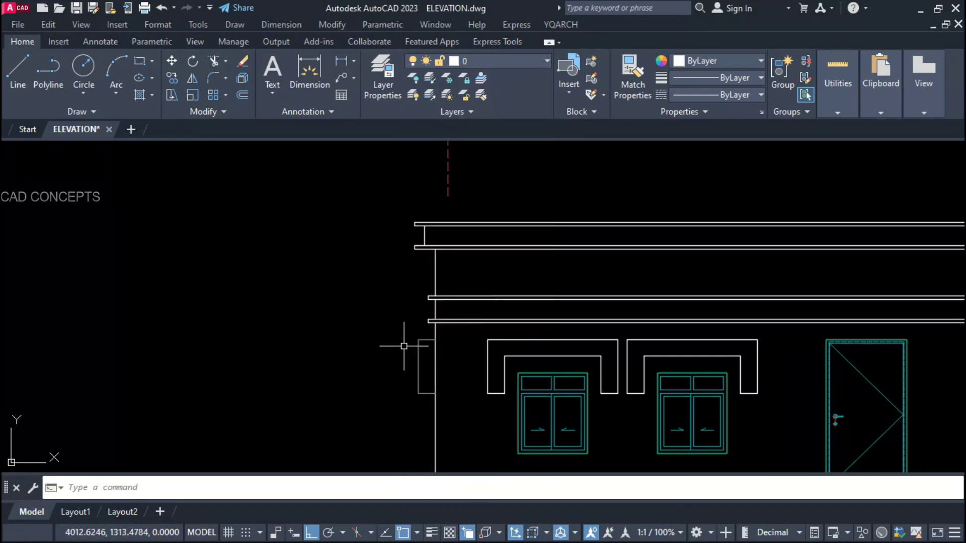
- Mirror the bracket about mid-facade to the right wall, keeping the original
left_click_drag(421, 330, 371, 420)
scroll(354, 371, "down", 6)
type("mi")
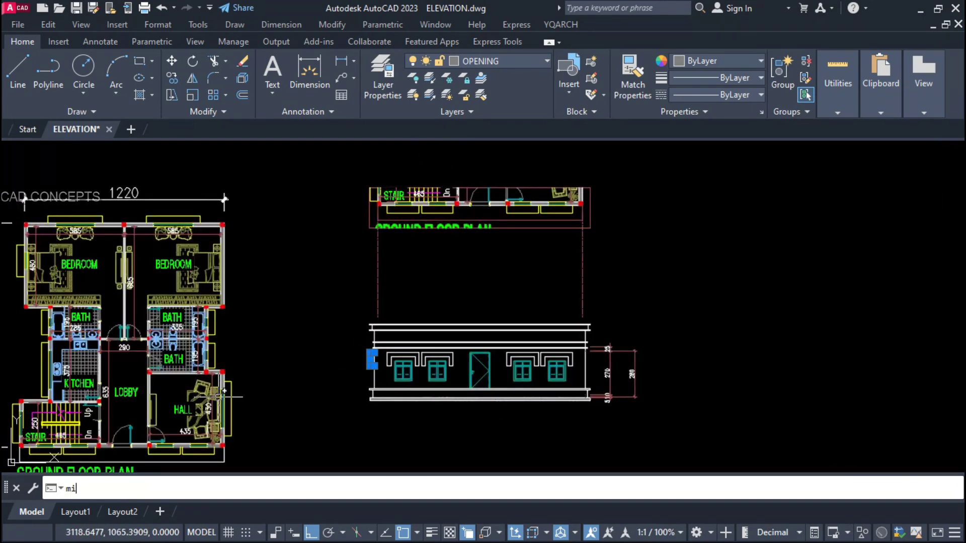
key("Return")
scroll(451, 393, "up", 2)
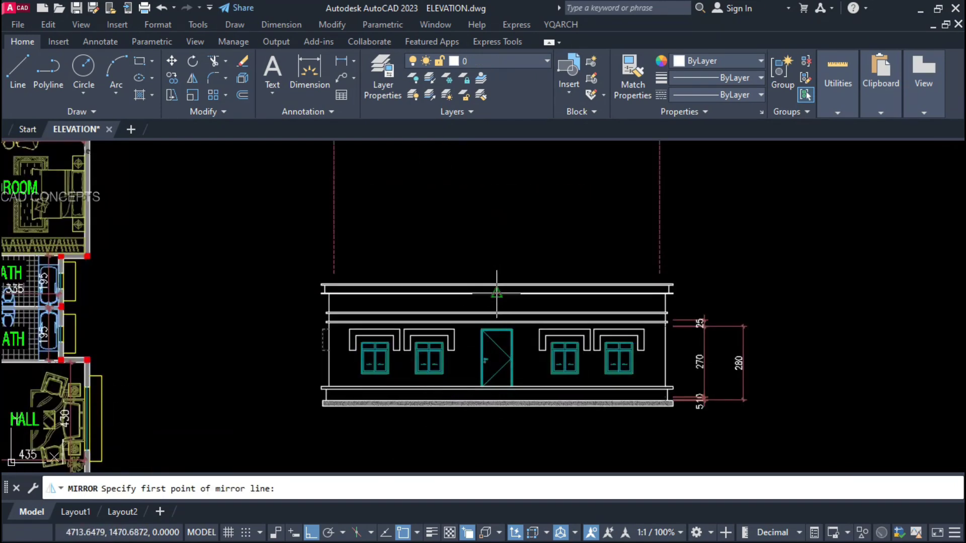
left_click(497, 293)
left_click(483, 234)
key("Return")
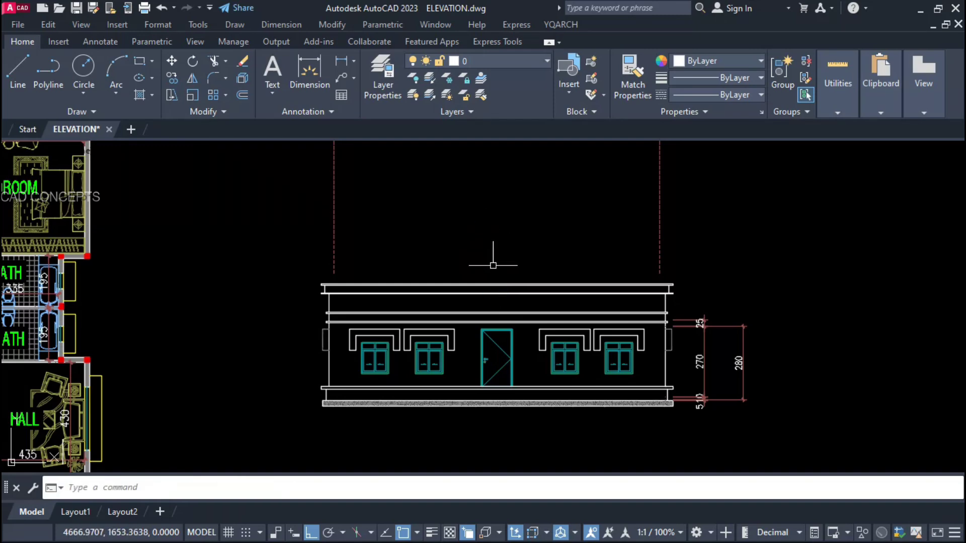
scroll(693, 429, "up", 2)
scroll(644, 382, "down", 2)
- Draw the first step rectangle directly beneath the door
scroll(649, 387, "up", 1)
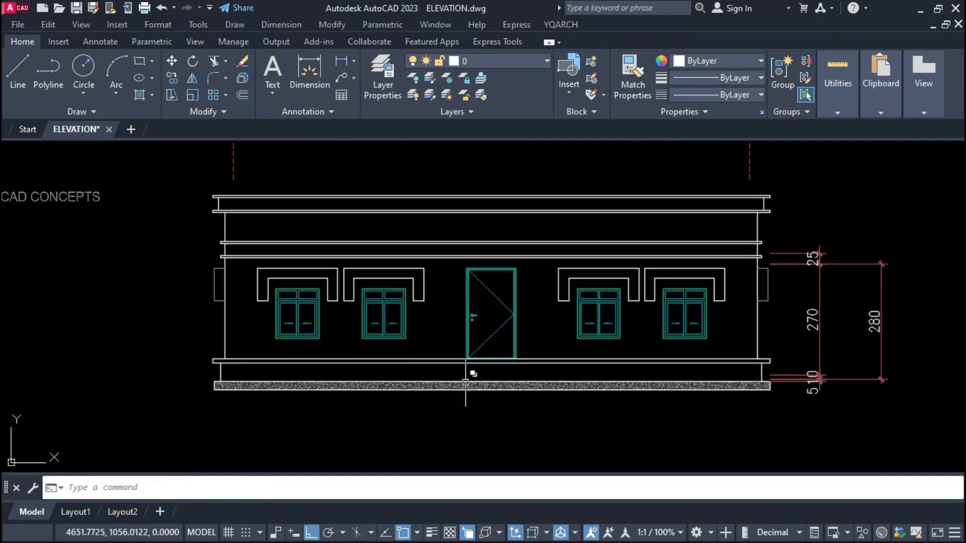
scroll(467, 381, "up", 5)
type("rec")
key("Return")
left_click(464, 325)
scroll(584, 352, "up", 4)
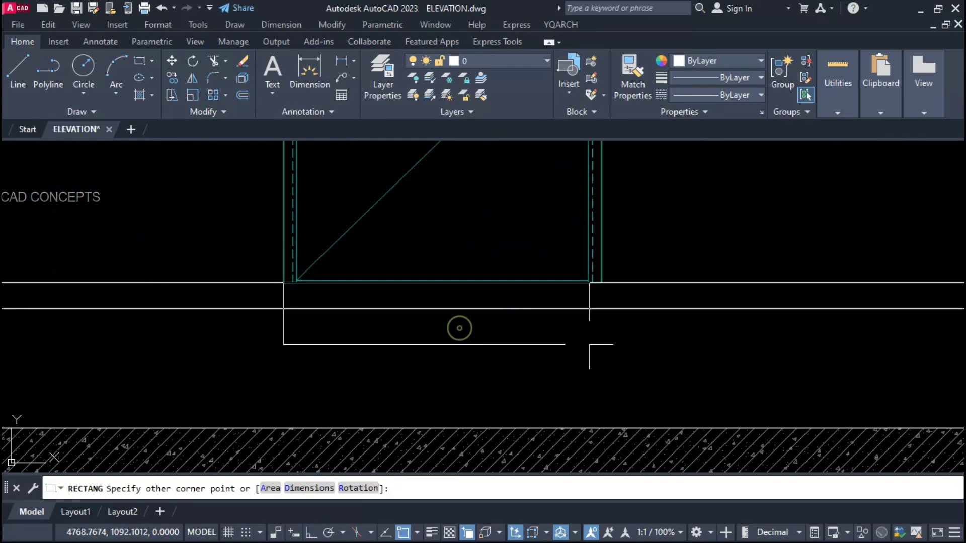
left_click(602, 320)
- Copy the step one level lower and widen it on both sides
type("co")
left_click(551, 283)
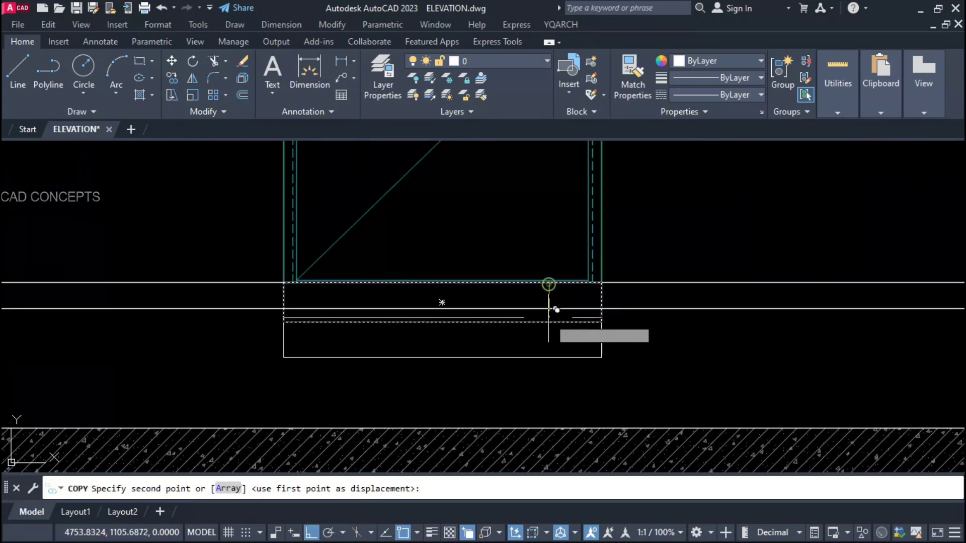
left_click(550, 322)
left_click(602, 343)
left_click(642, 342)
left_click(284, 342)
left_click(244, 343)
- Copy the widened step down to form a third step below
type("co")
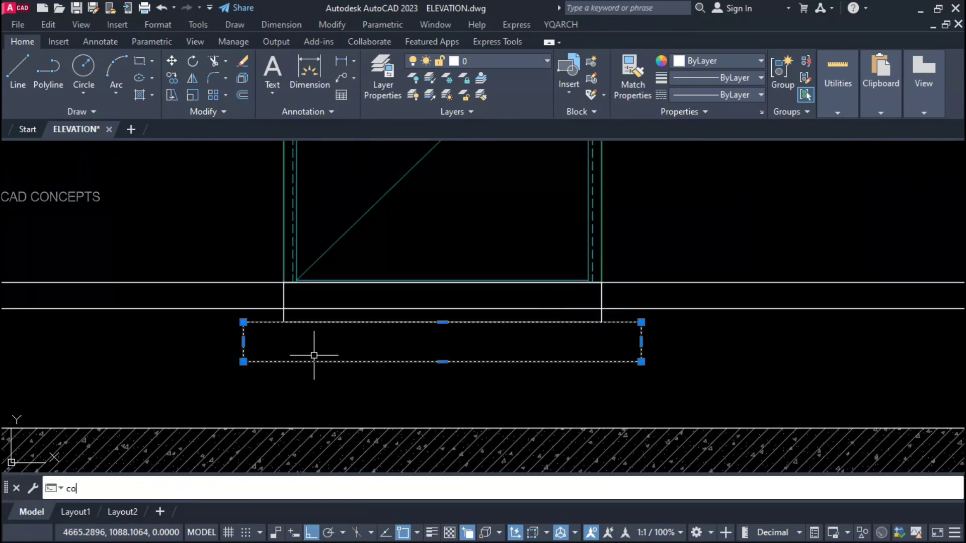
key("Return")
left_click(411, 322)
left_click(411, 362)
key("Return")
left_click(242, 384)
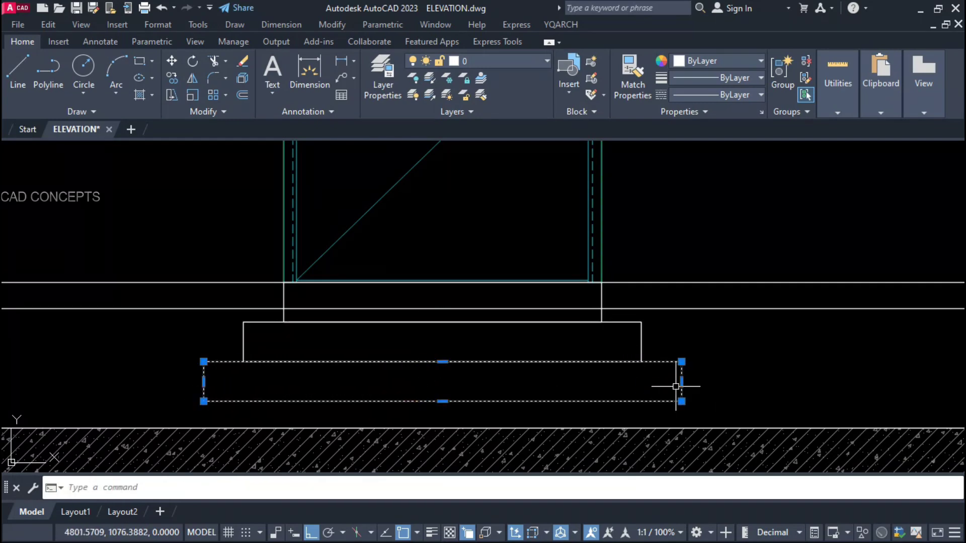
scroll(654, 382, "down", 2)
scroll(431, 356, "down", 2)
scroll(441, 370, "down", 2)
scroll(433, 347, "up", 2)
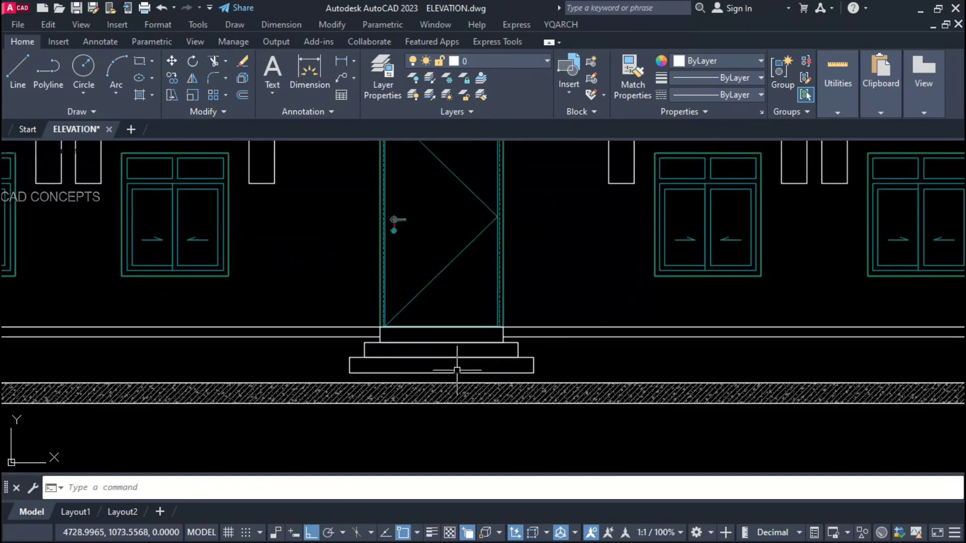
scroll(443, 362, "up", 2)
- Copy the bottom step lower again and stretch it wider outward
left_click(452, 368)
type("co")
left_click(448, 344)
left_click(448, 369)
key("Escape")
left_click(301, 393)
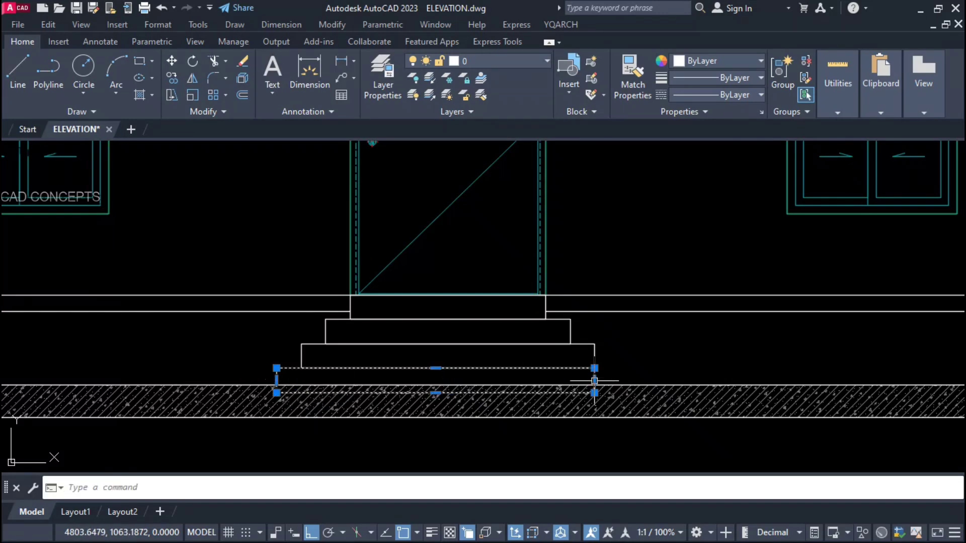
left_click_drag(595, 393, 619, 393)
- Trim the step overlaps and stretch the left wall line down to the base
scroll(582, 454, "down", 2)
scroll(578, 422, "down", 2)
scroll(784, 396, "up", 3)
type("tr")
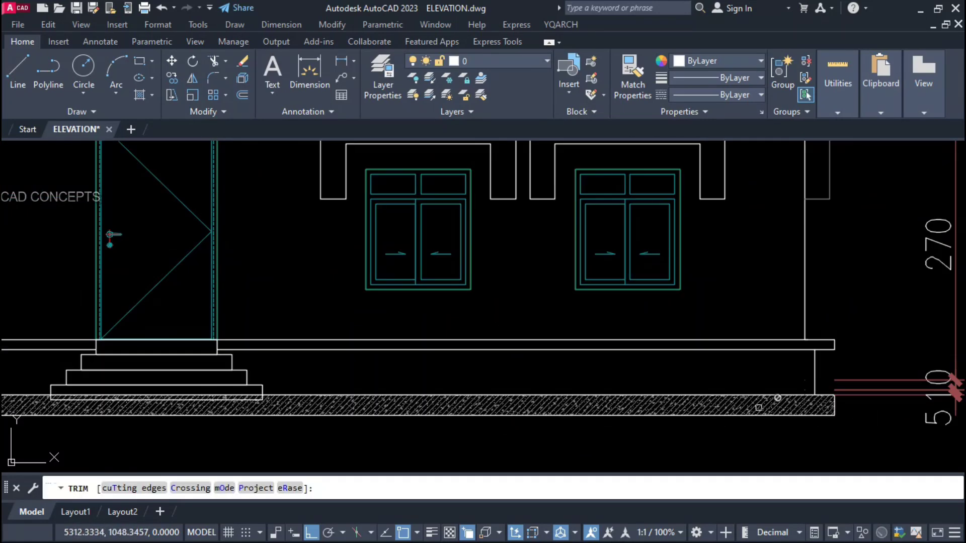
scroll(784, 396, "down", 1)
scroll(784, 396, "down", 3)
scroll(216, 366, "up", 3)
left_click(224, 352)
left_click(211, 371)
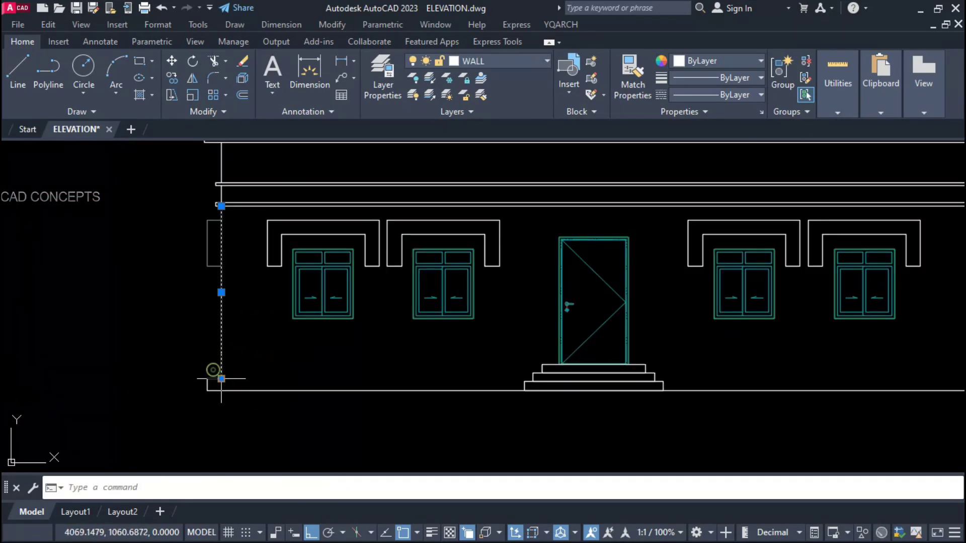
scroll(453, 393, "up", 2)
left_click(459, 394)
left_click(461, 405)
scroll(462, 420, "up", 2)
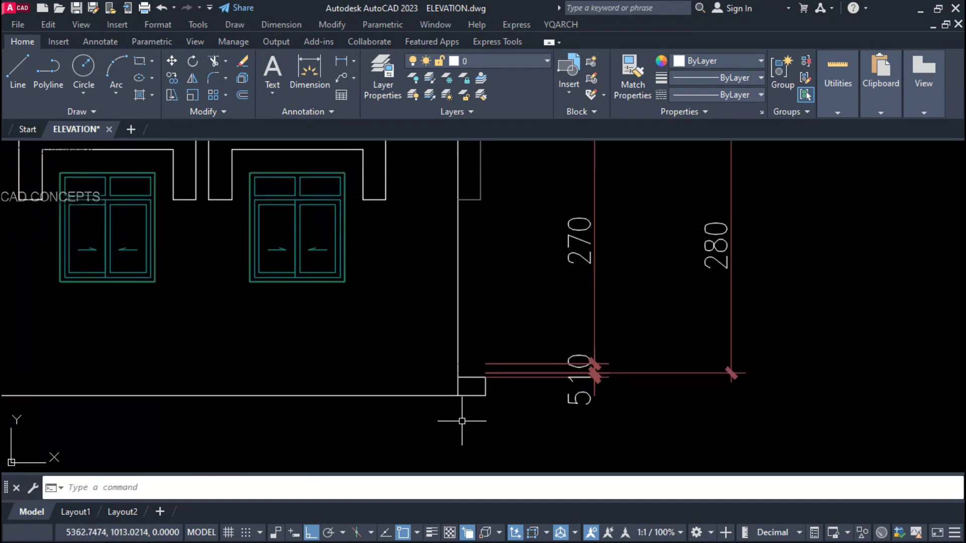
- Bring the whole elevation into view and make the setp layer blue
scroll(462, 420, "down", 3)
scroll(599, 434, "down", 1)
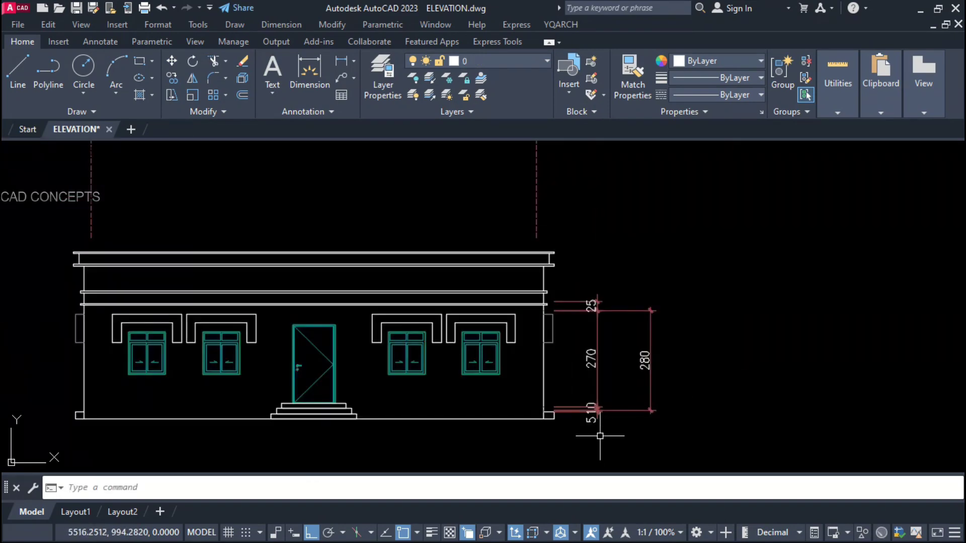
middle_click_drag(600, 436, 644, 443)
scroll(559, 410, "down", 3)
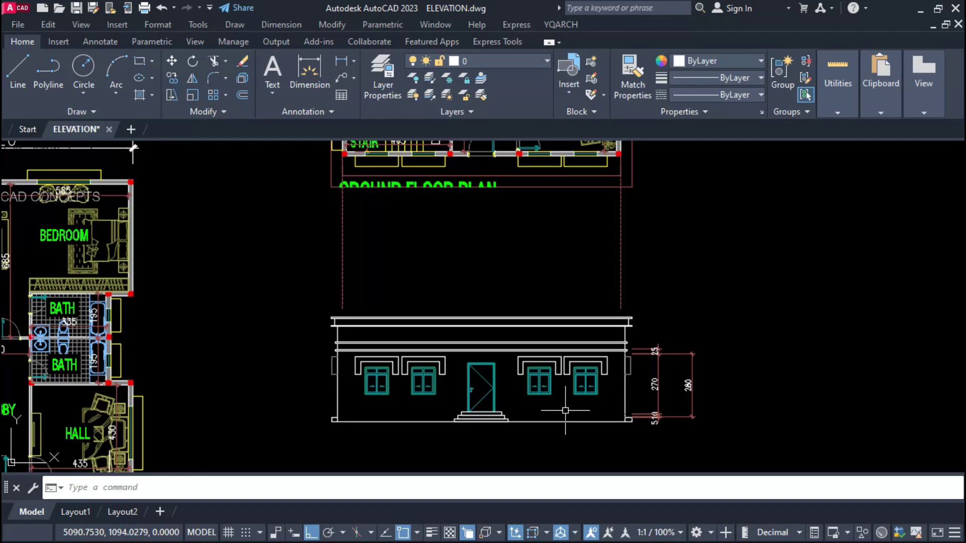
middle_click_drag(536, 378, 546, 387)
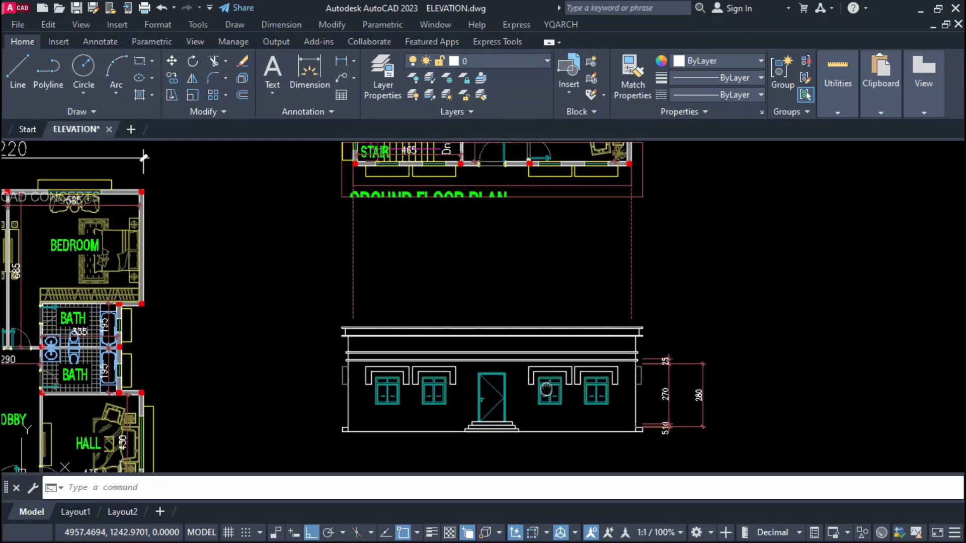
scroll(486, 431, "up", 4)
left_click(498, 424)
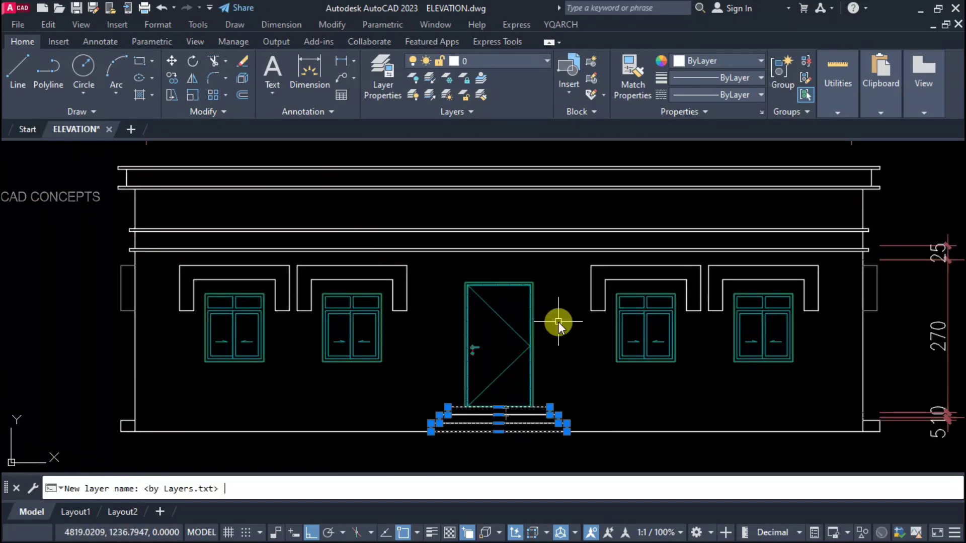
type("setp")
key("Return")
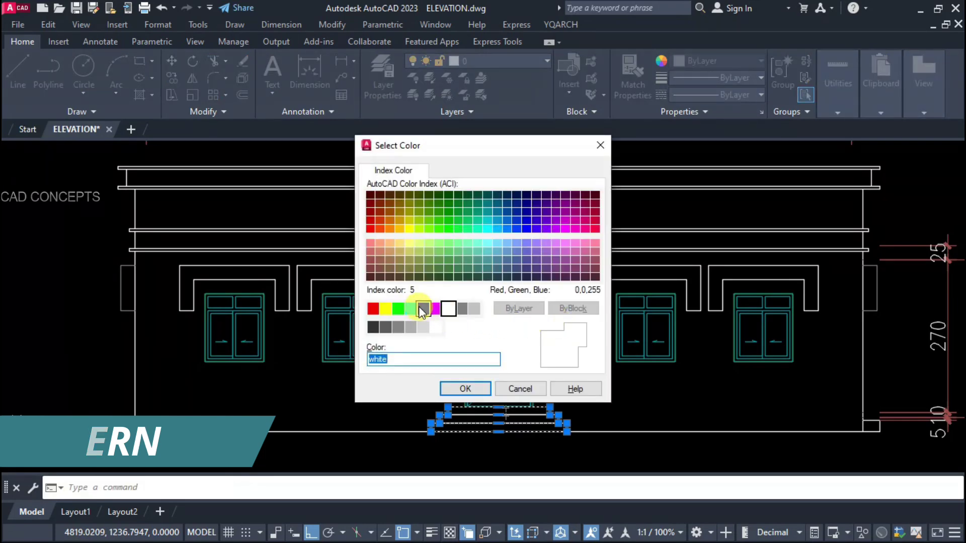
left_click(422, 310)
left_click(462, 389)
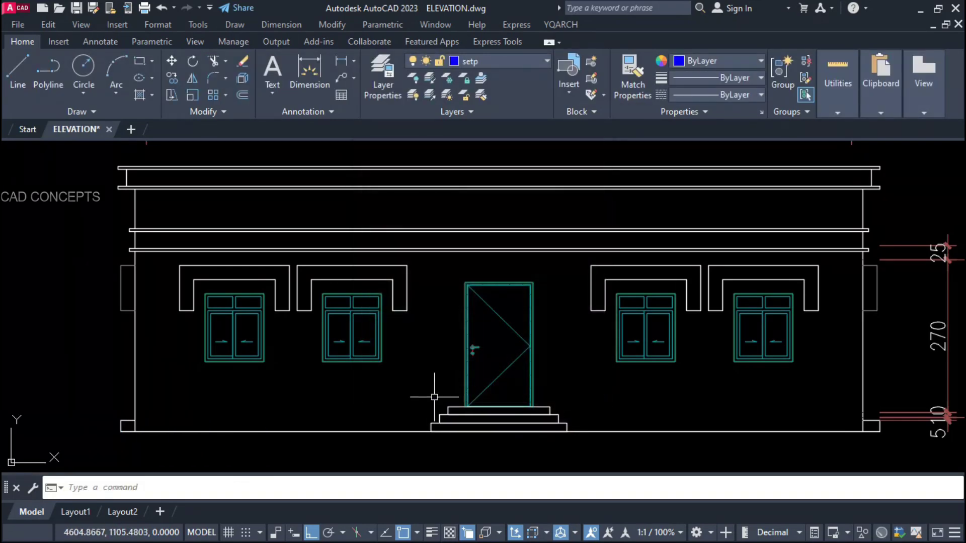
- Select all the entrance steps and move them onto the setp layer
left_click(402, 399)
left_click(629, 460)
left_click(584, 390)
left_click(472, 332)
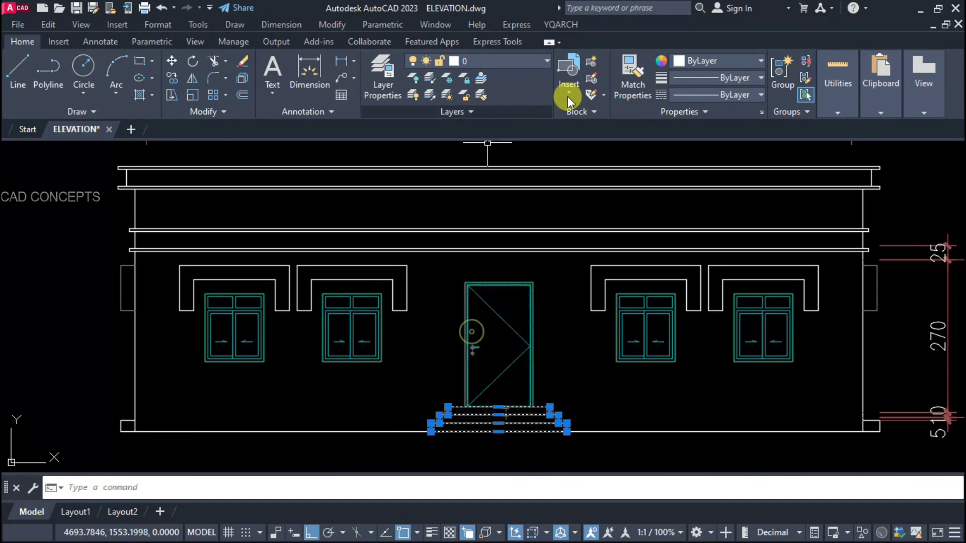
left_click(503, 61)
left_click(475, 319)
key("Escape")
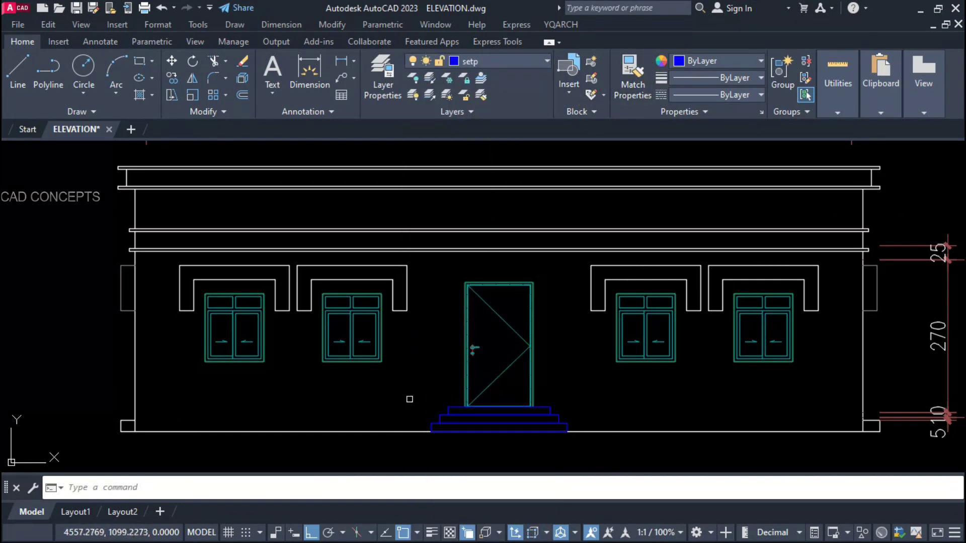
- Adjust the view and click around the entrance steps to inspect them
scroll(425, 430, "up", 5)
left_click(416, 414)
left_click(765, 442)
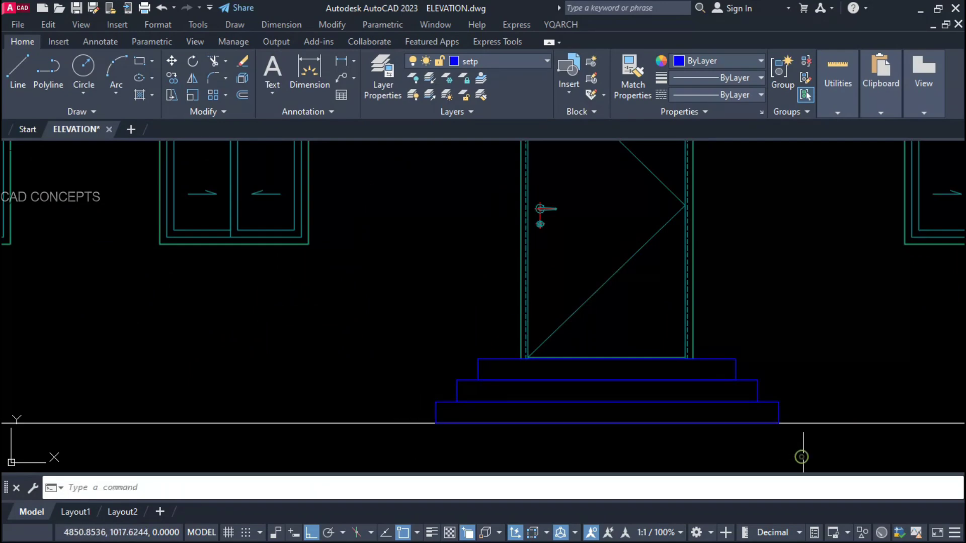
scroll(394, 397, "down", 3)
scroll(394, 397, "down", 2)
left_click(394, 402)
scroll(428, 427, "down", 4)
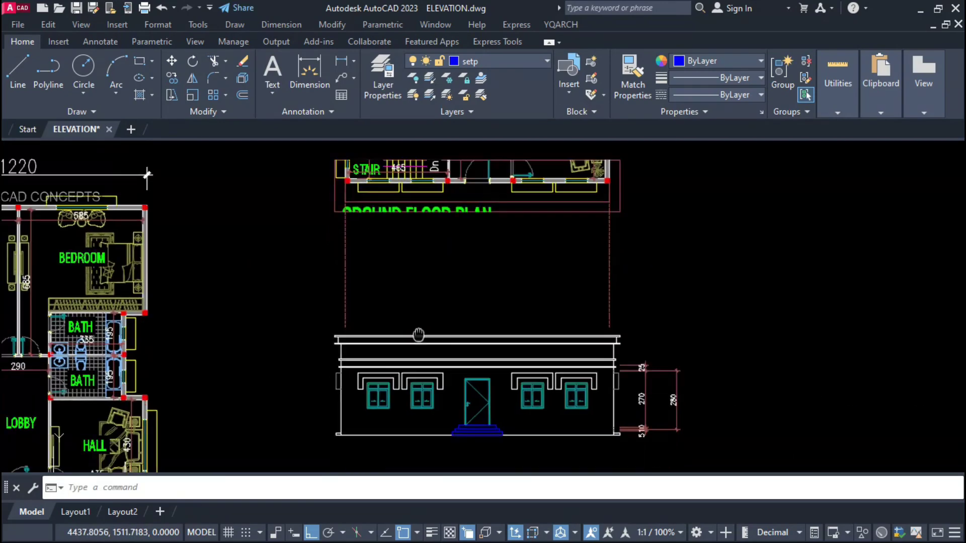
- Try a line from the wall base and a dimension at the cornice end, then cancel both
scroll(616, 432, "up", 3)
type("l")
key("space")
left_click(640, 401)
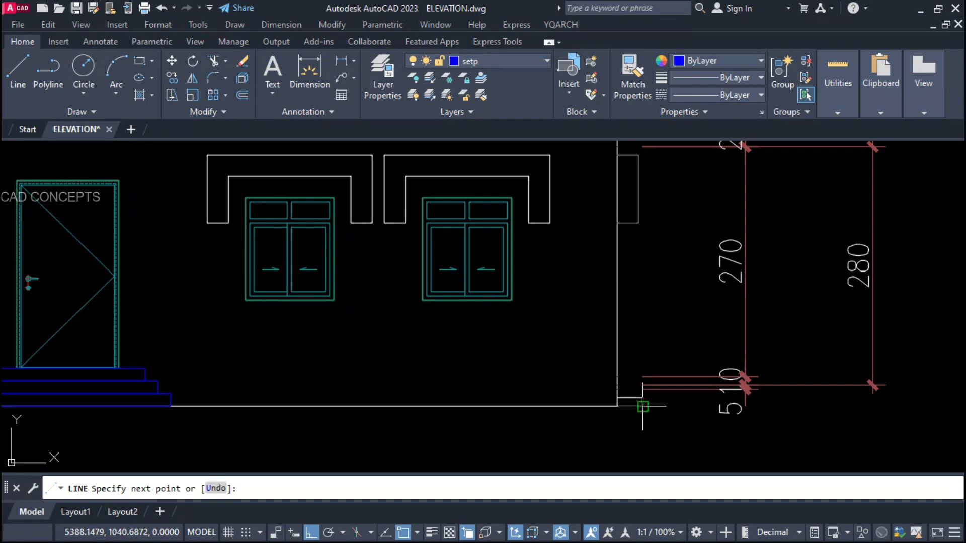
scroll(640, 401, "up", 3)
scroll(372, 270, "up", 2)
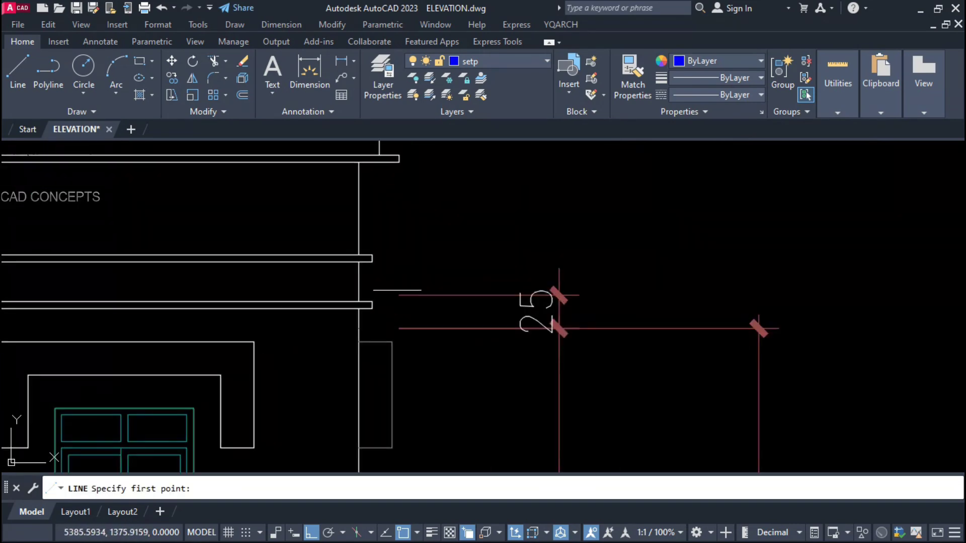
key("Escape")
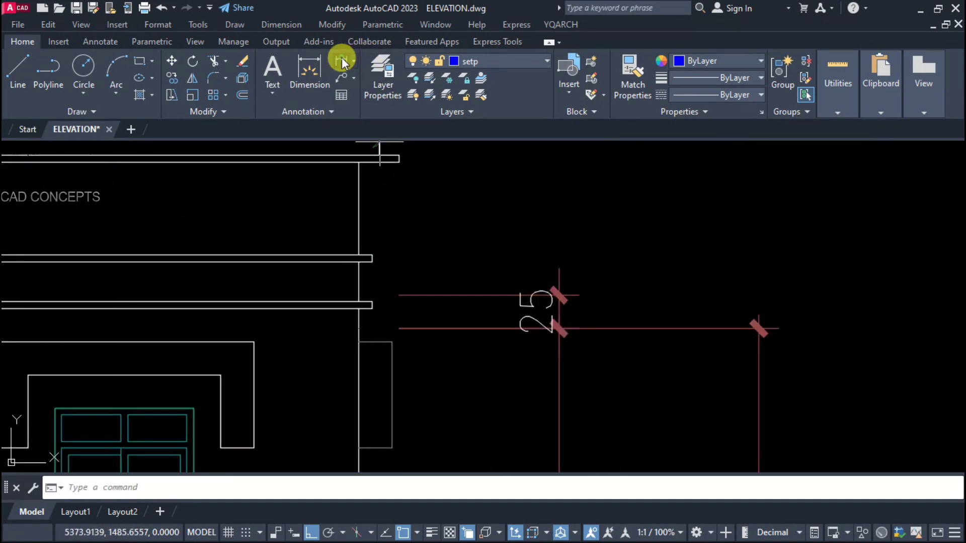
left_click(342, 61)
left_click(373, 262)
key("Escape")
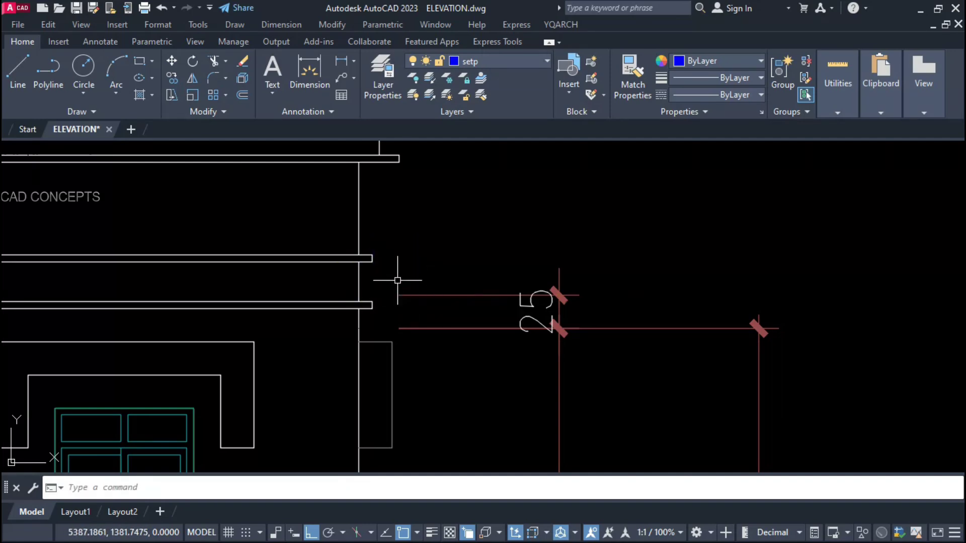
type("1")
key("Escape")
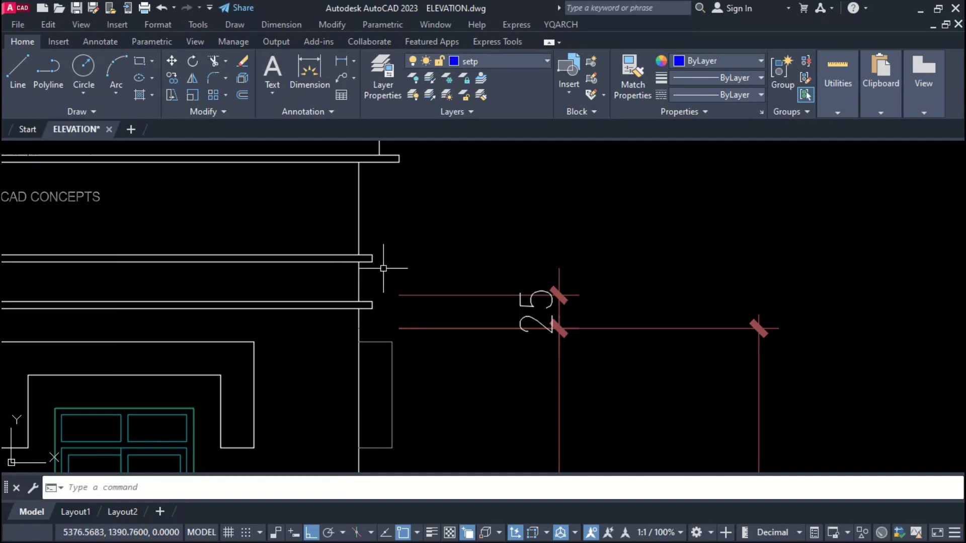
- Draw a horizontal level line starting from the cornice's end
type("l")
key("Return")
left_click(373, 262)
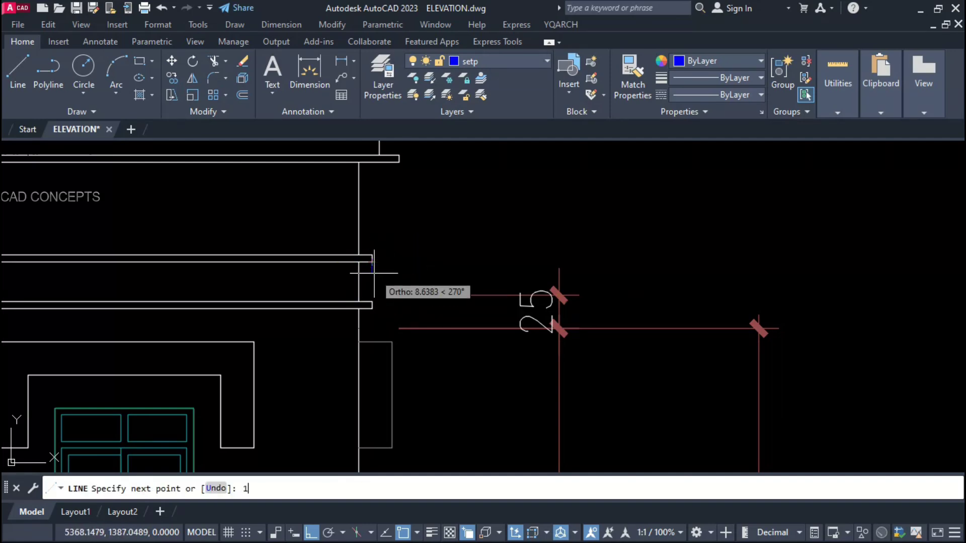
scroll(511, 269, "down", 2)
scroll(511, 270, "down", 2)
left_click(609, 319)
scroll(461, 256, "up", 3)
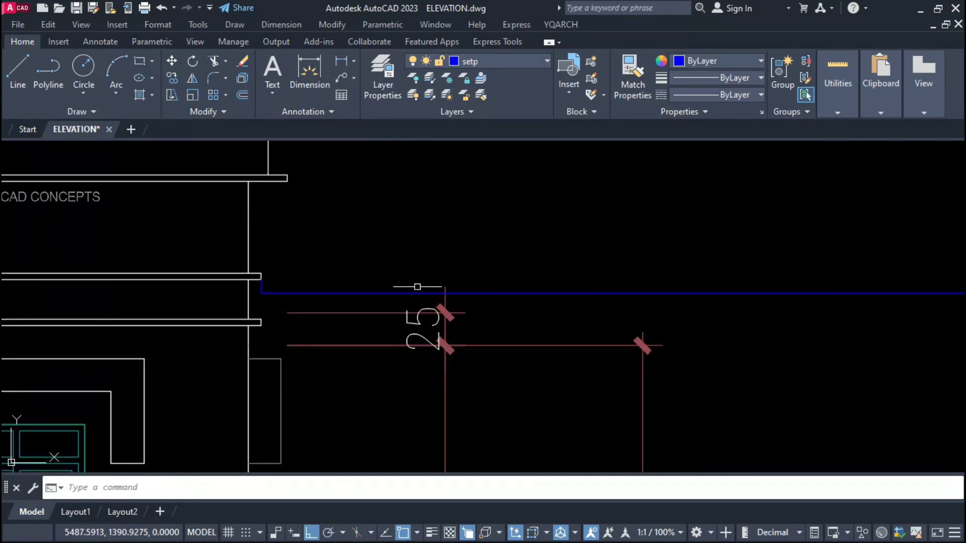
key("Escape")
- Draw a vertical cutting line beside the facade
scroll(399, 386, "down", 3)
scroll(402, 327, "up", 3)
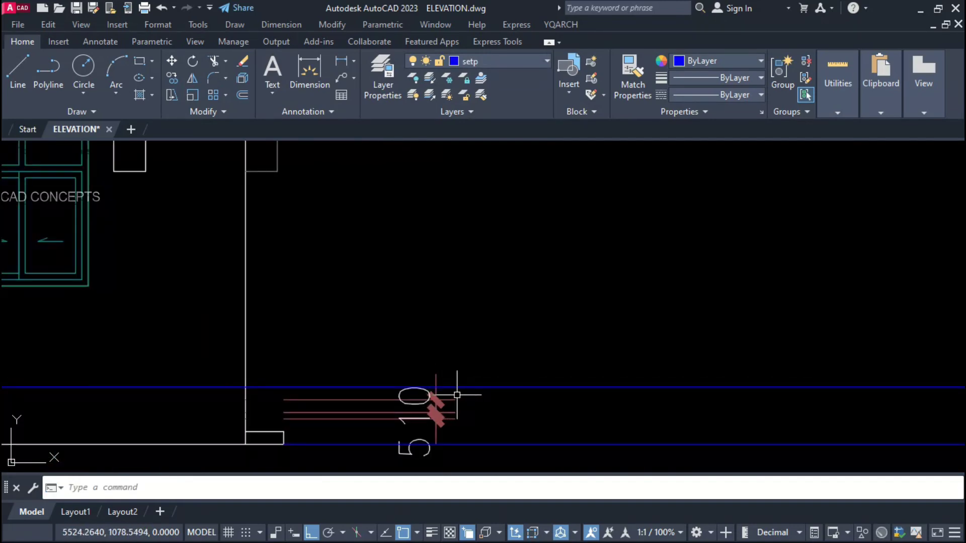
scroll(408, 408, "down", 3)
key("Return")
left_click(388, 437)
key("Escape")
- Fence-trim the level lines left of the vertical cutting line
type("tr")
key("Return")
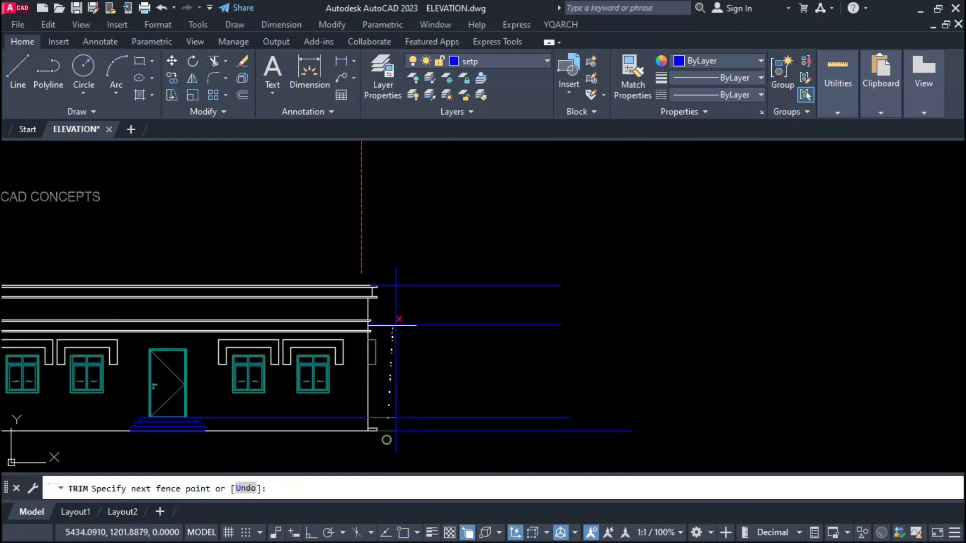
left_click_drag(384, 443, 389, 201)
key("Escape")
scroll(363, 320, "up", 5)
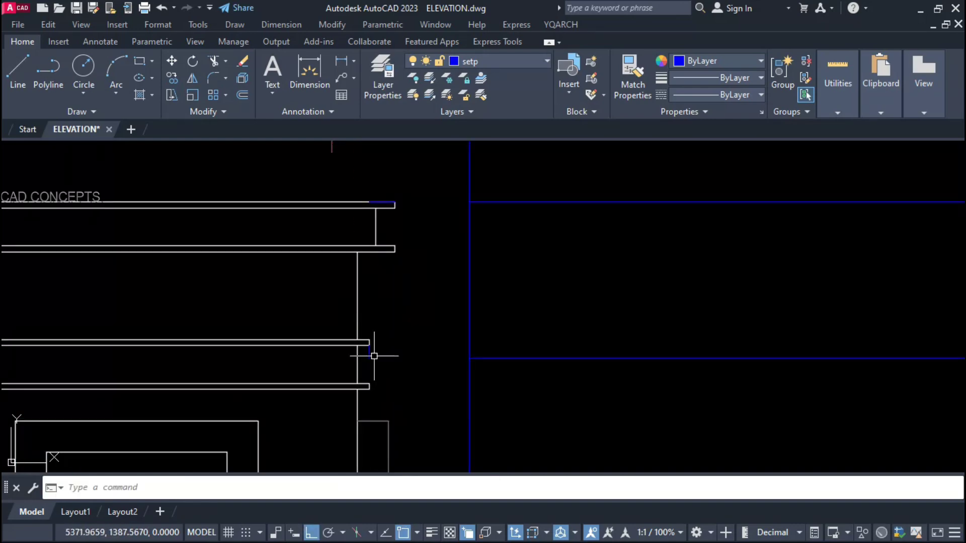
scroll(380, 240, "down", 5)
- Trim the level lines back so they stay clear of the facade
type("tr")
key("Return")
left_click(412, 252)
left_click(431, 317)
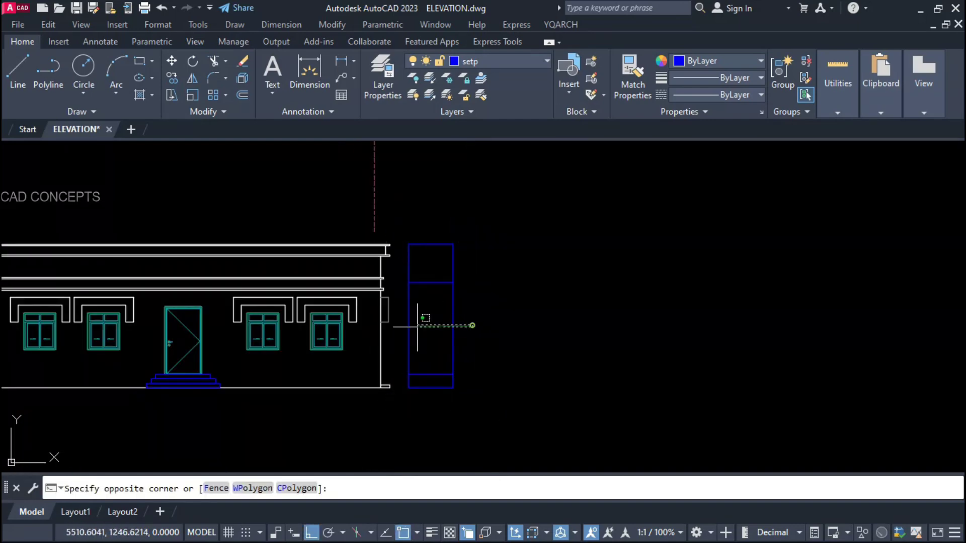
key("Escape")
scroll(242, 337, "up", 2)
left_click(517, 457)
- Stretch the selected level lines and cycle to the desired level marker style
left_click(496, 174)
type("s")
key("Return")
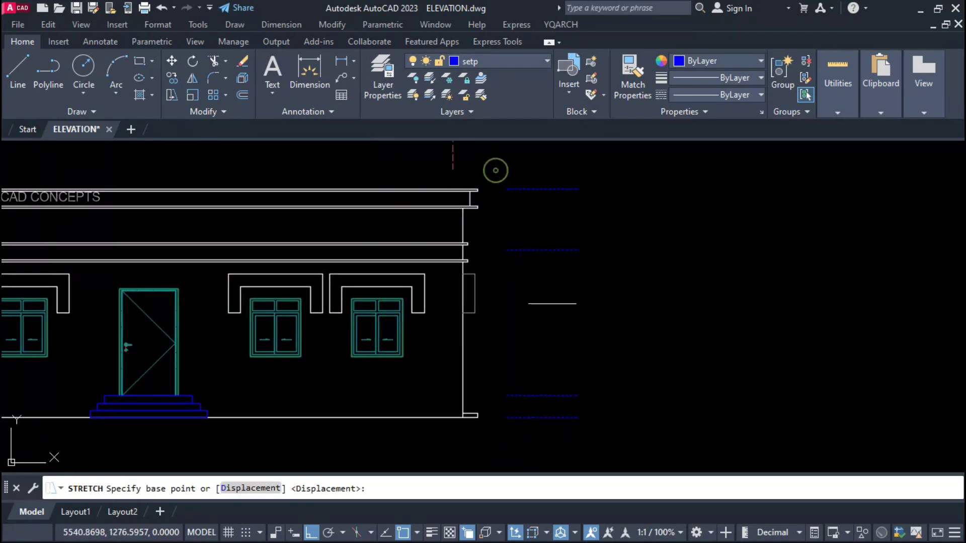
left_click(555, 303)
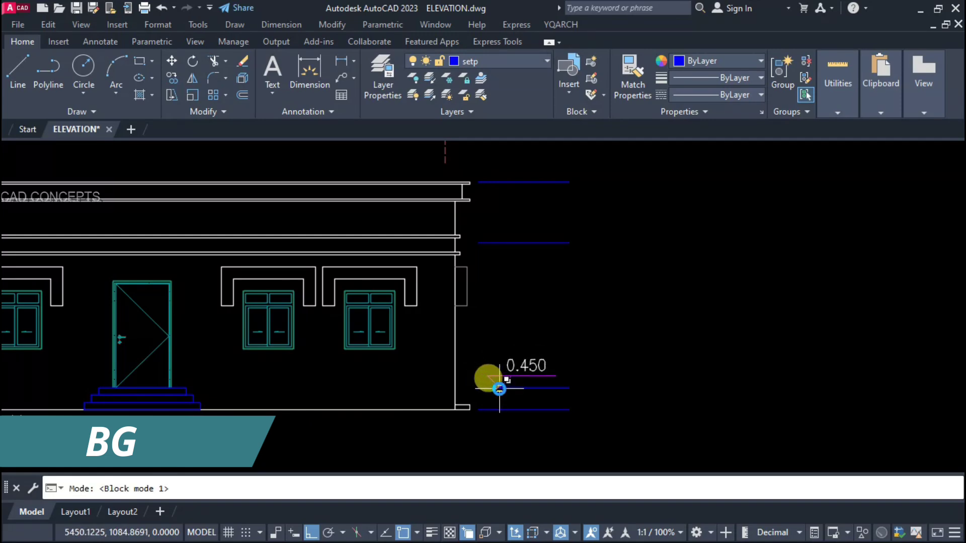
type("5")
key("Return")
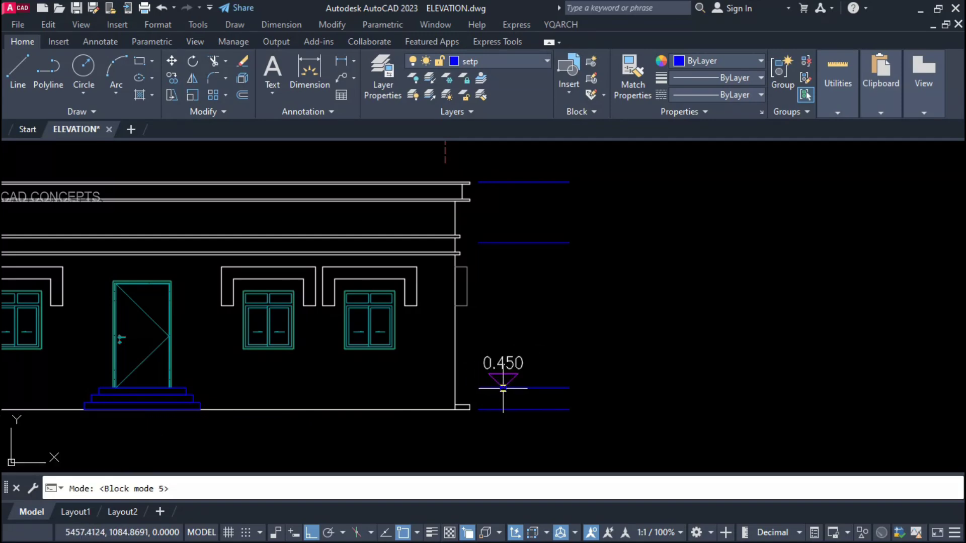
key("Return")
key("Return")
- Place the ±0.000 and 0.450 level markers facing up on the ground and floor lines
scroll(504, 387, "up", 2)
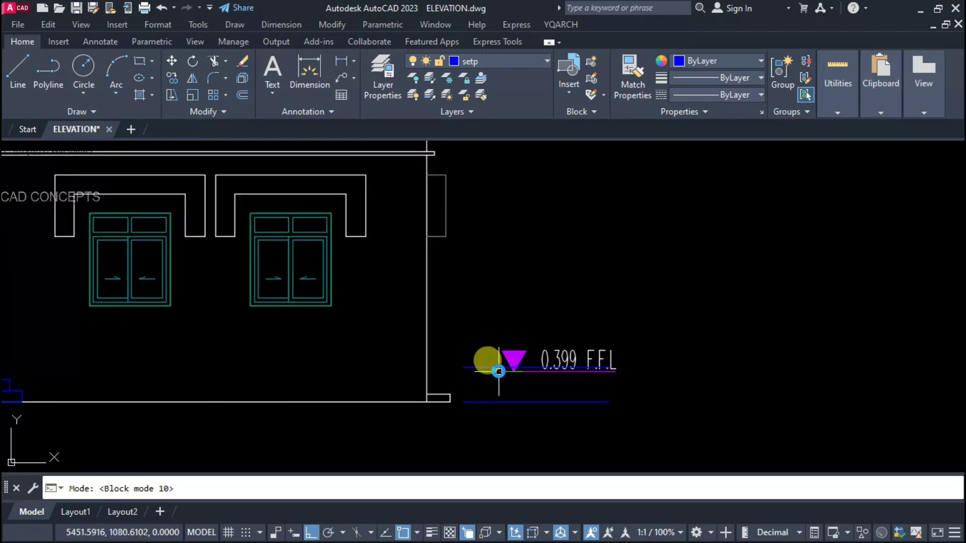
left_click(498, 401)
left_click(482, 424)
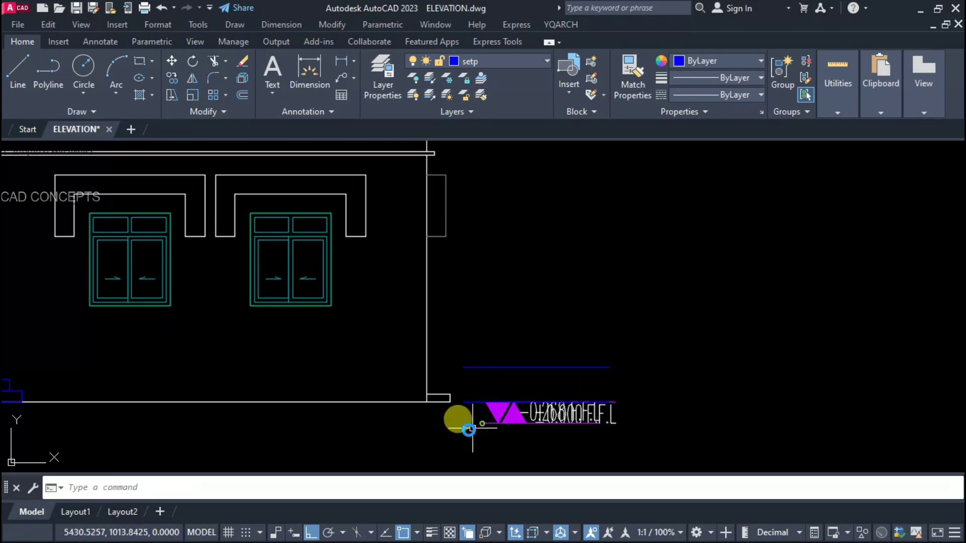
key("Return")
left_click(505, 367)
left_click(510, 367)
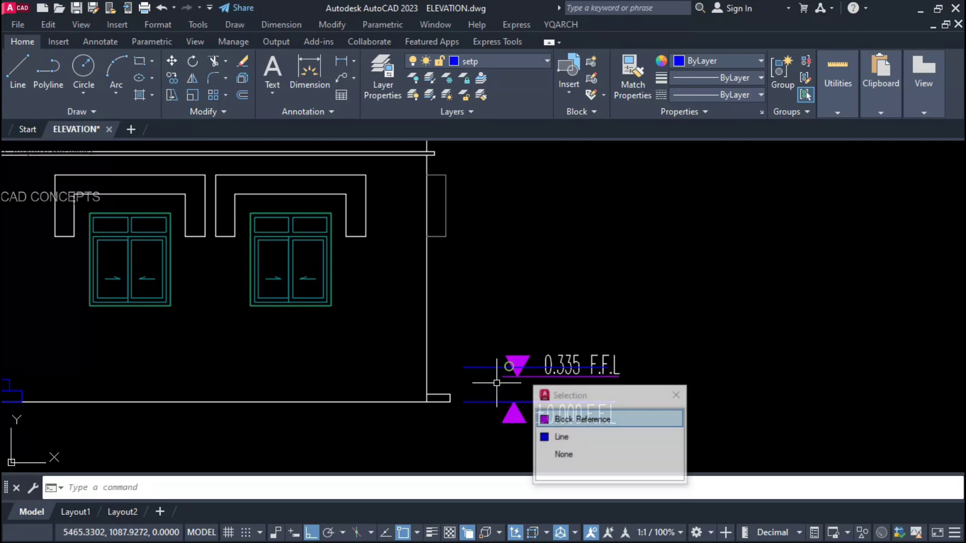
left_click(499, 368)
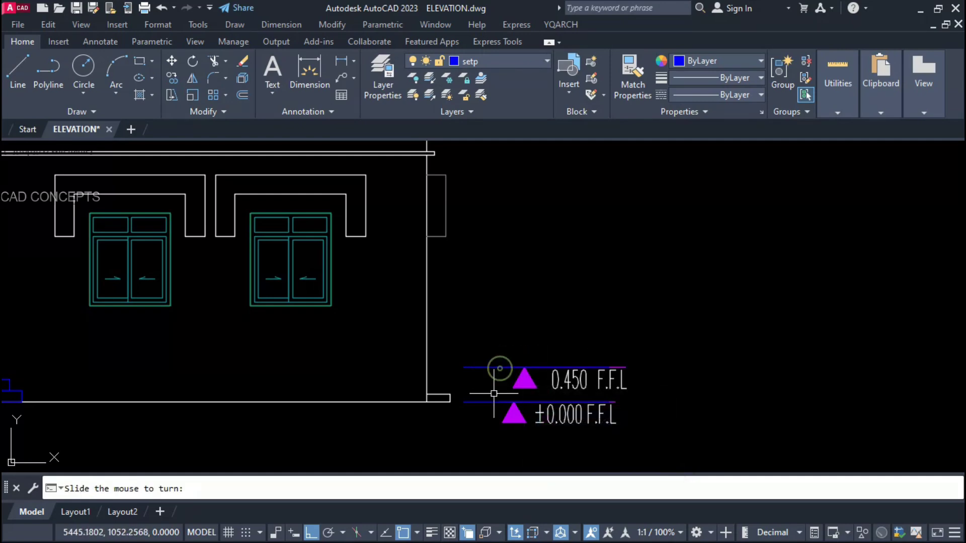
left_click(481, 411)
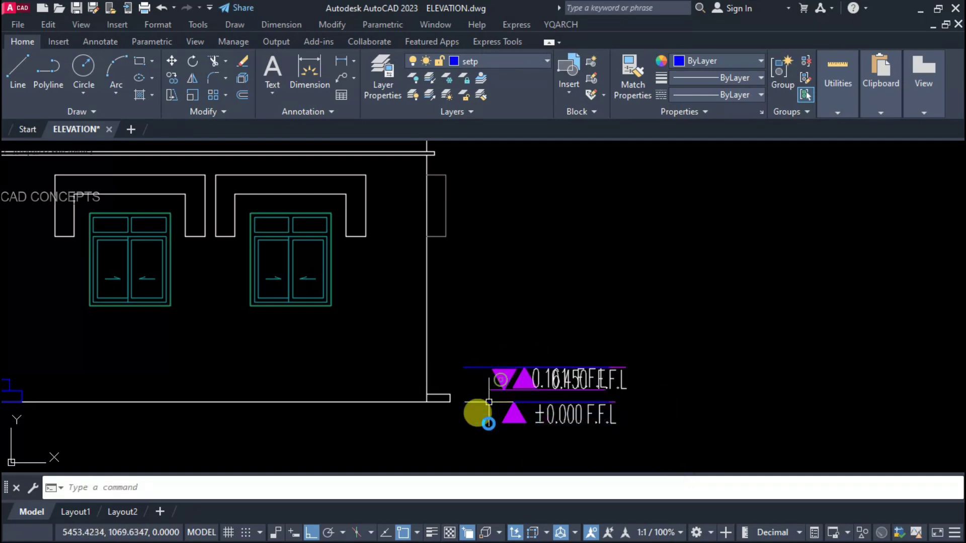
- Place the 3.450 slab and 4.700 F.F.L markers facing up on the upper lines
scroll(486, 403, "down", 3)
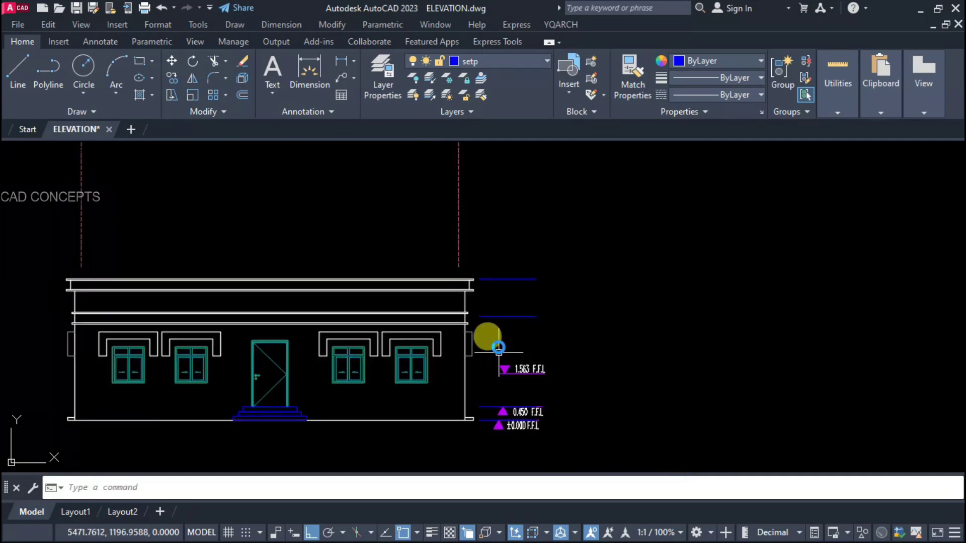
left_click(502, 315)
left_click(475, 284)
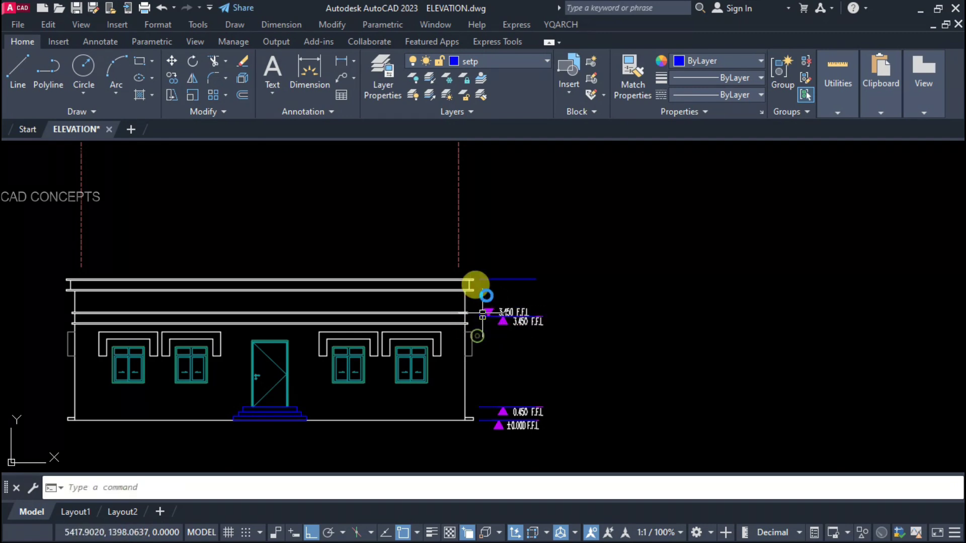
left_click(494, 285)
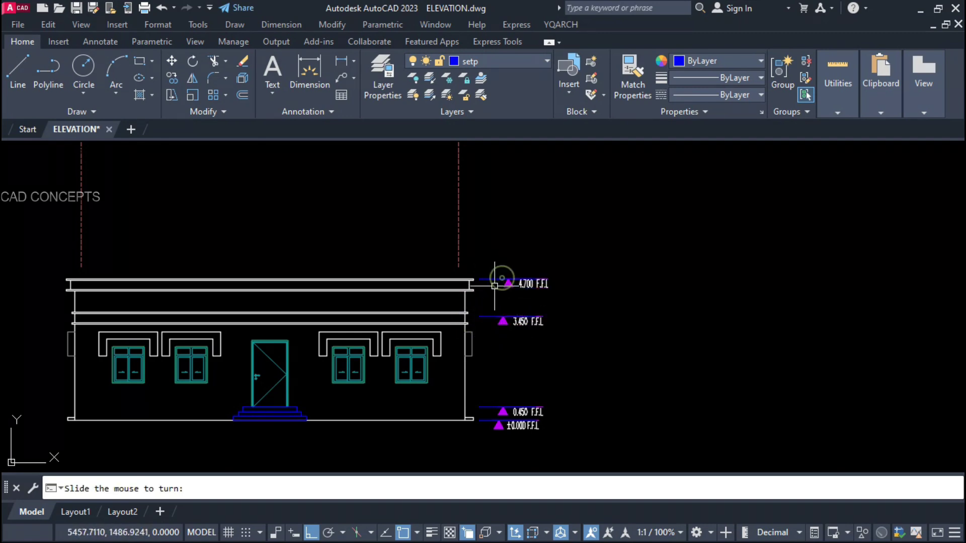
left_click(495, 289)
key("l")
key("Return")
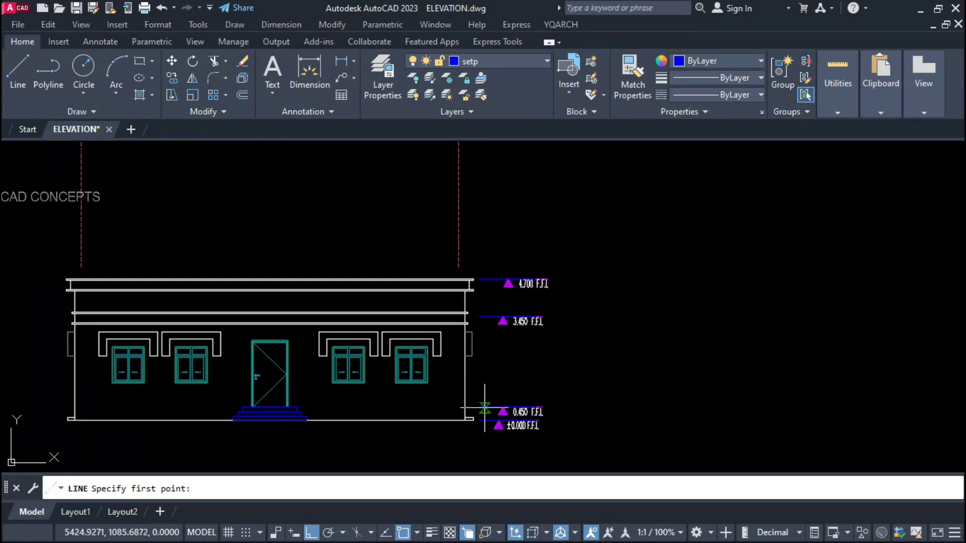
scroll(503, 418, "up", 3)
- Relabel the 0.450 level marker to read 0.450 GR. F.F.L
left_click(501, 436)
scroll(496, 418, "up", 2)
key("Escape")
key("Escape")
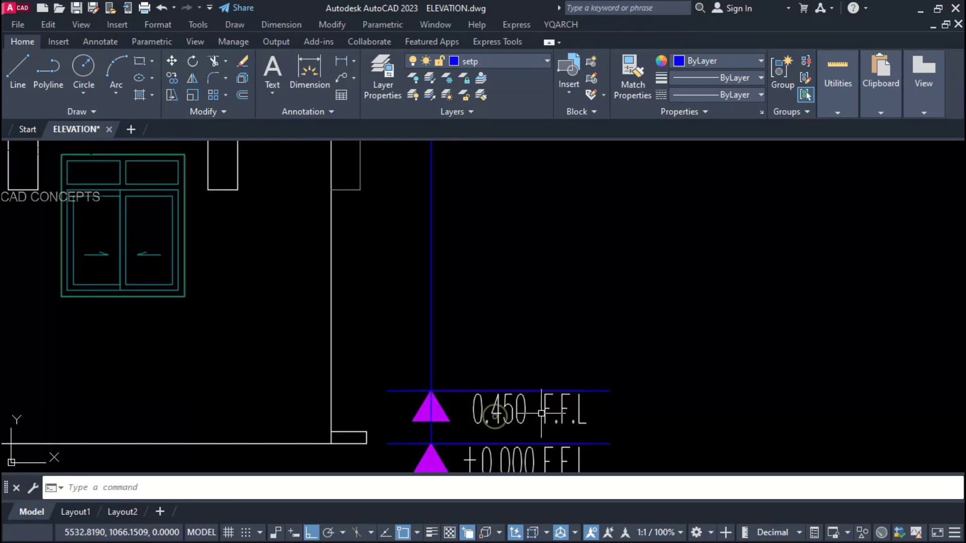
double_click(544, 413)
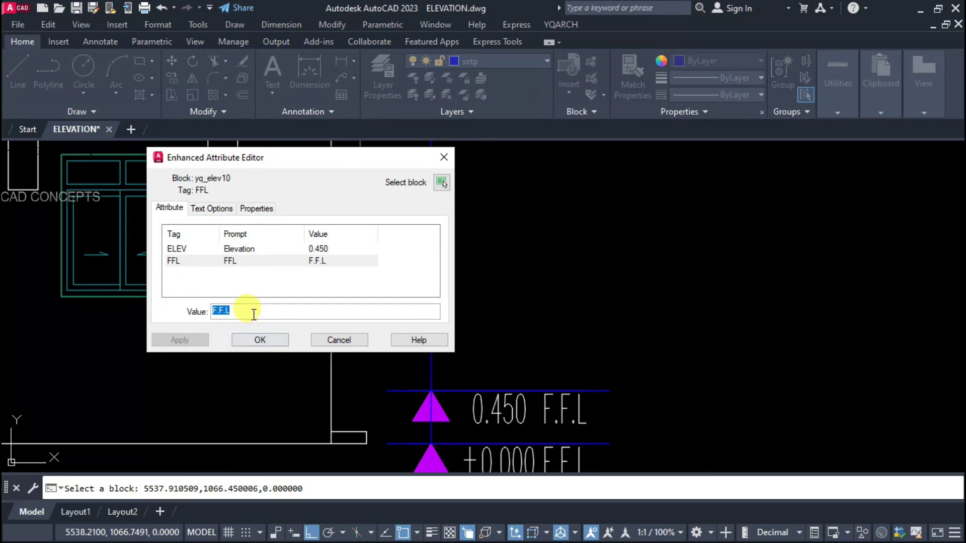
left_click(210, 211)
left_click(169, 209)
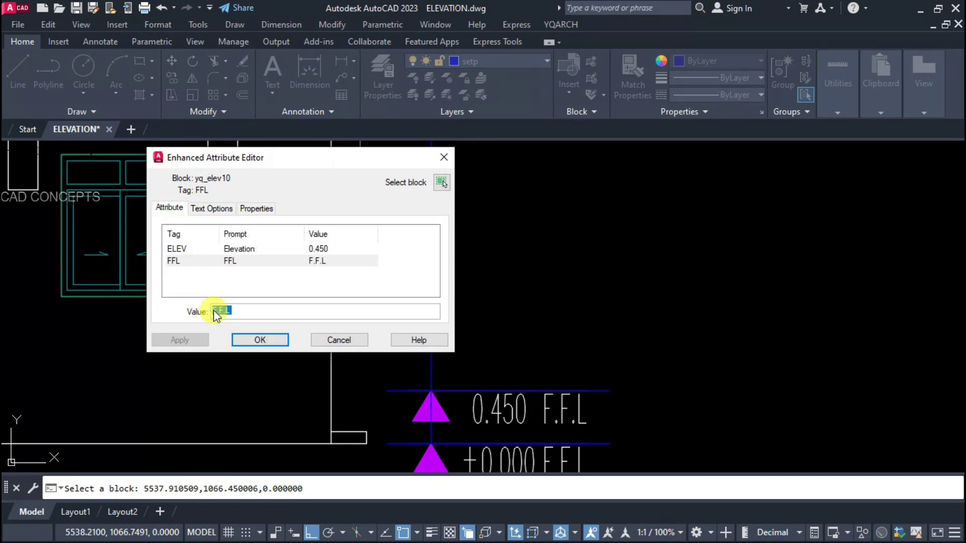
type("gr.450")
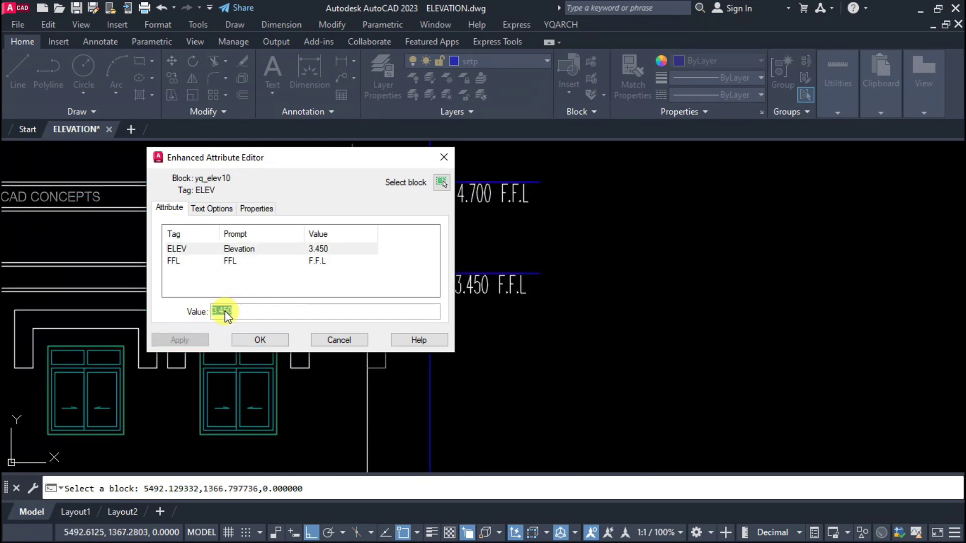
left_click(228, 264)
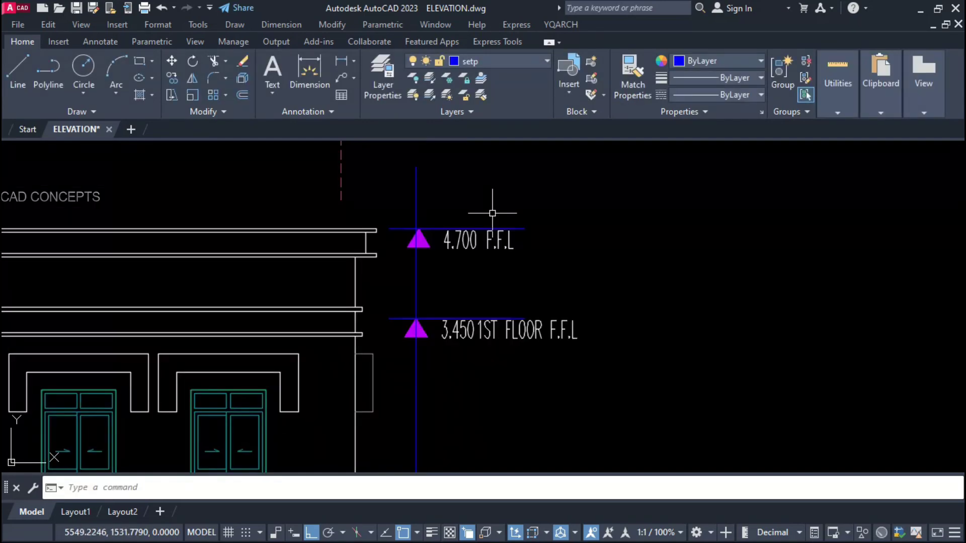
- Change the 4.700 level marker's label to ROOF PRPT
left_click(491, 236)
left_click(490, 241)
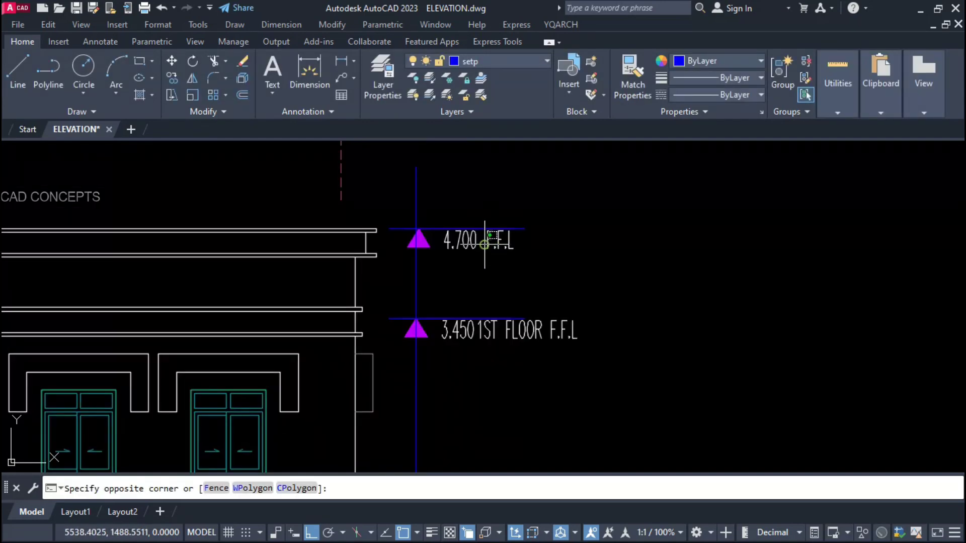
double_click(496, 241)
type("ROO")
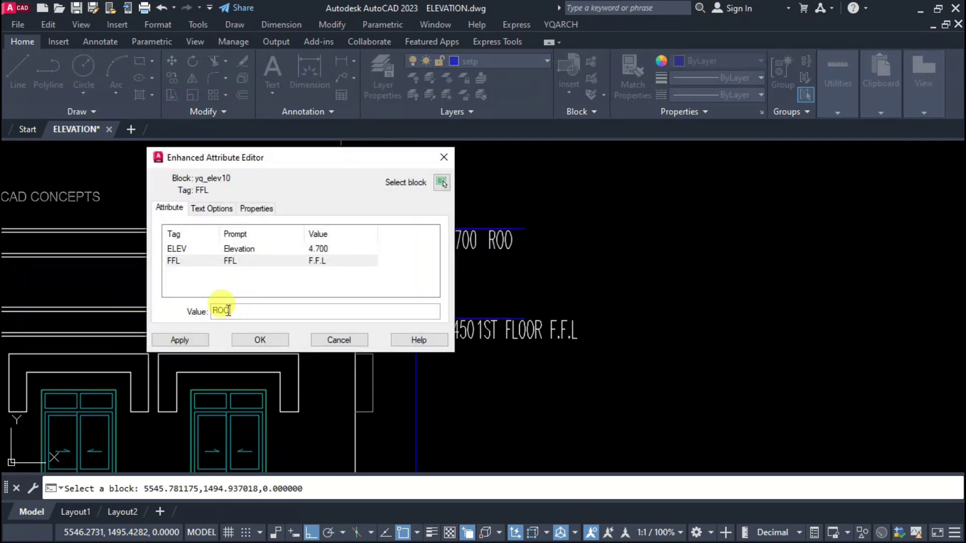
double_click(246, 312)
type("T")
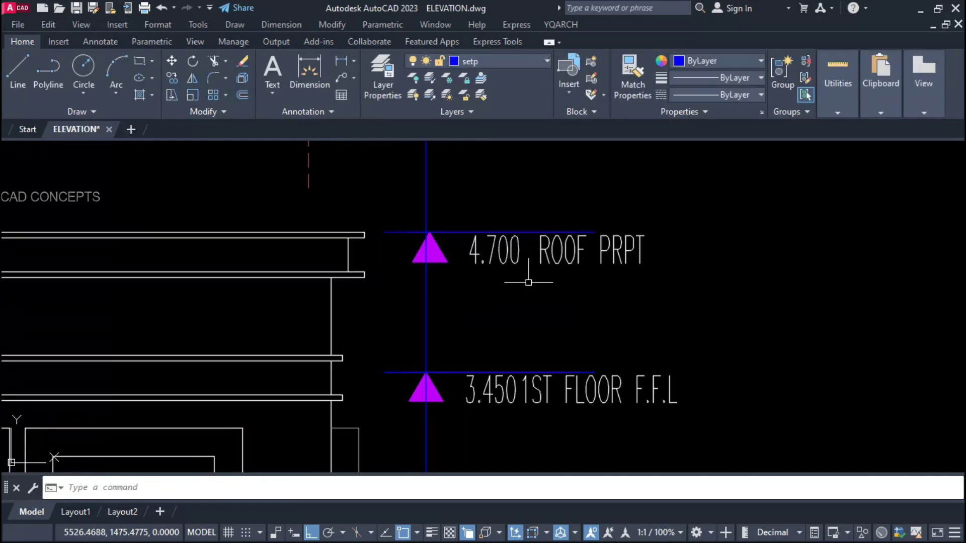
left_click(554, 249)
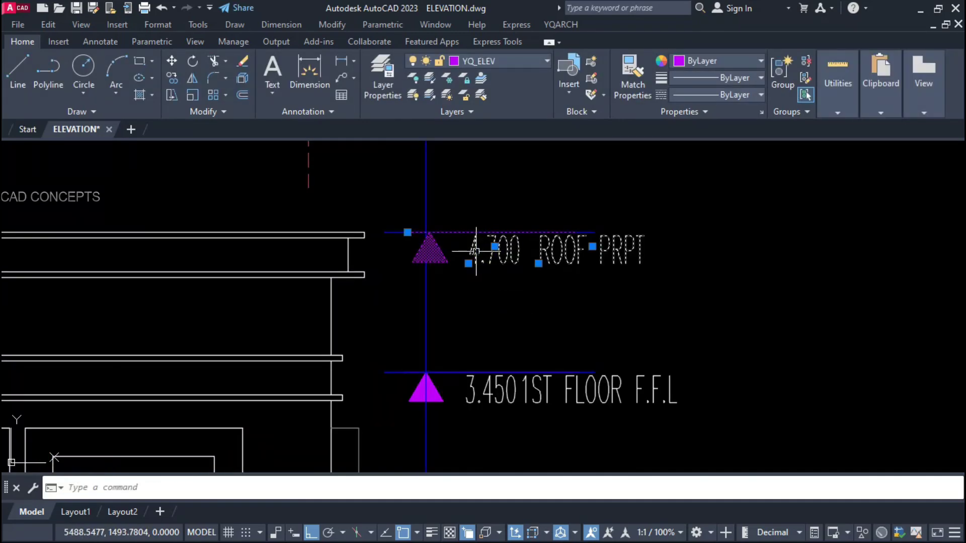
- Move the 4.700 ROOF PRPT marker onto the roof line
type("m")
key("Return")
scroll(416, 236, "up", 4)
left_click(387, 219)
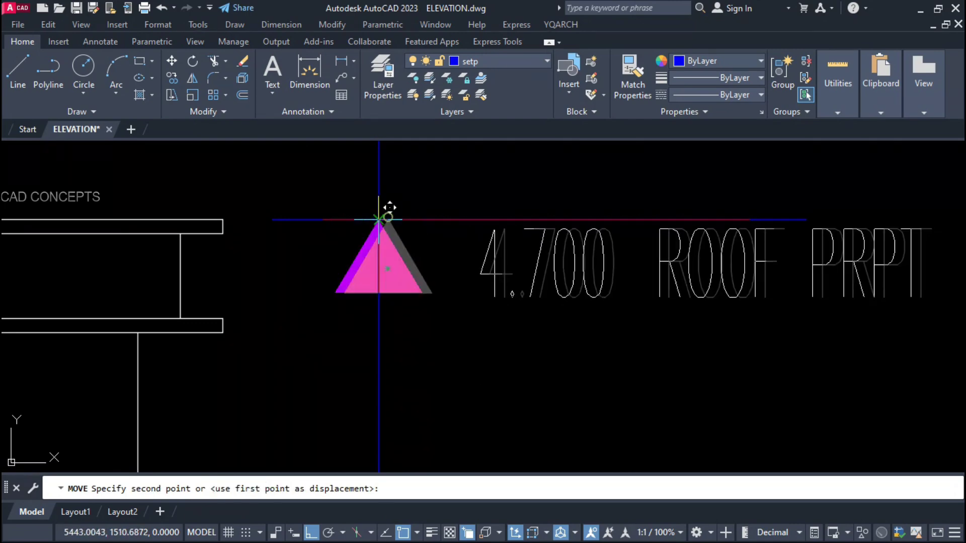
scroll(417, 243, "down", 8)
key("Delete")
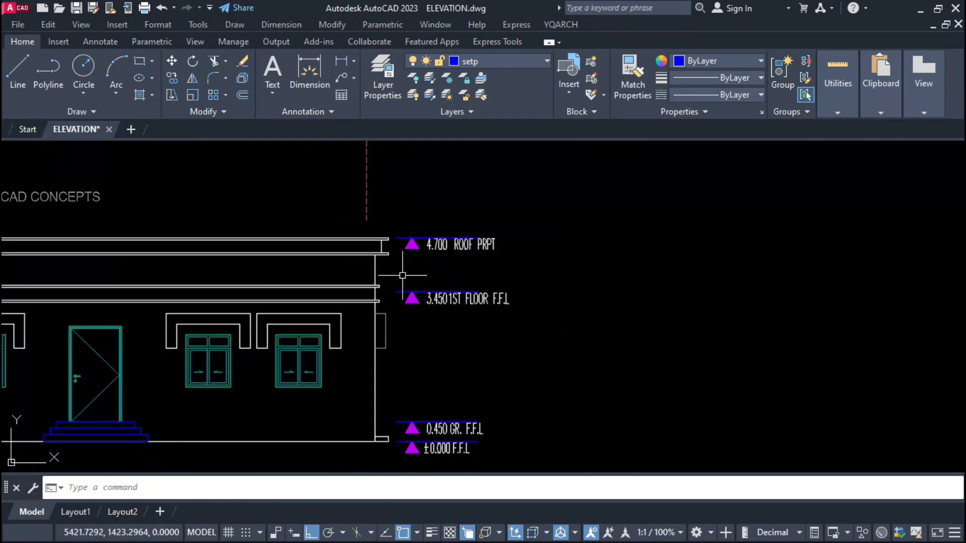
mouse_move(502, 309)
middle_mouse_down()
mouse_move(599, 281)
mouse_move(708, 276)
middle_mouse_up()
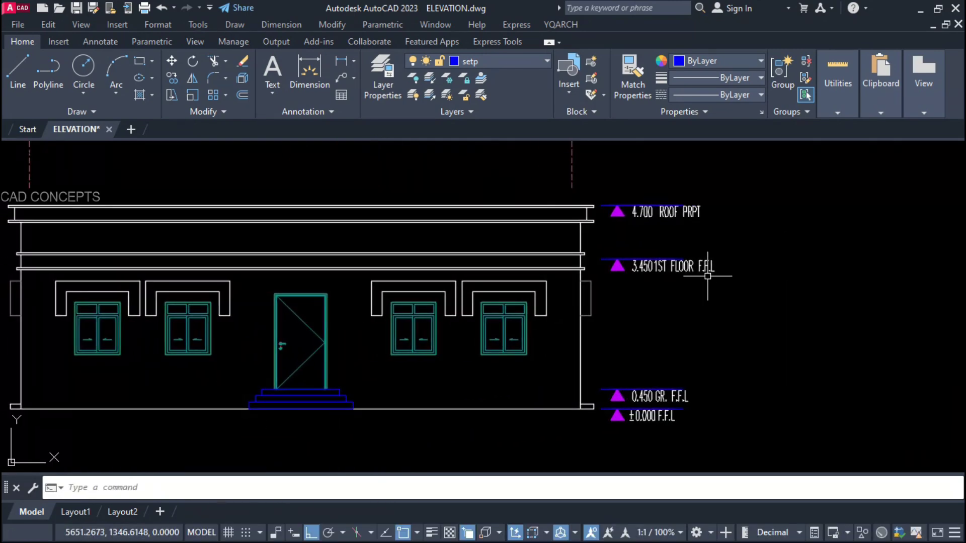
type("DD")
key("Return")
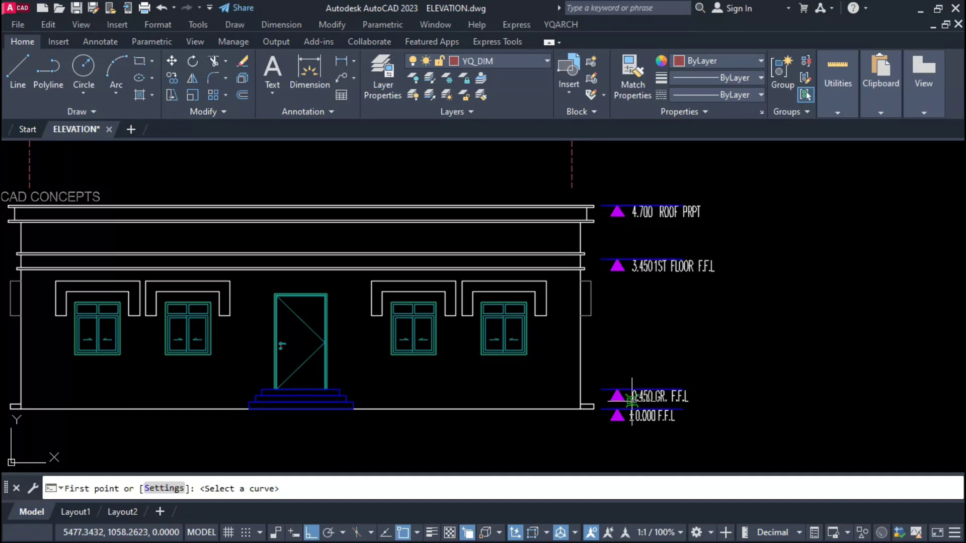
- Dimension ground to roof level as a vertical chain (45, 300, 125, overall 470)
left_click(630, 444)
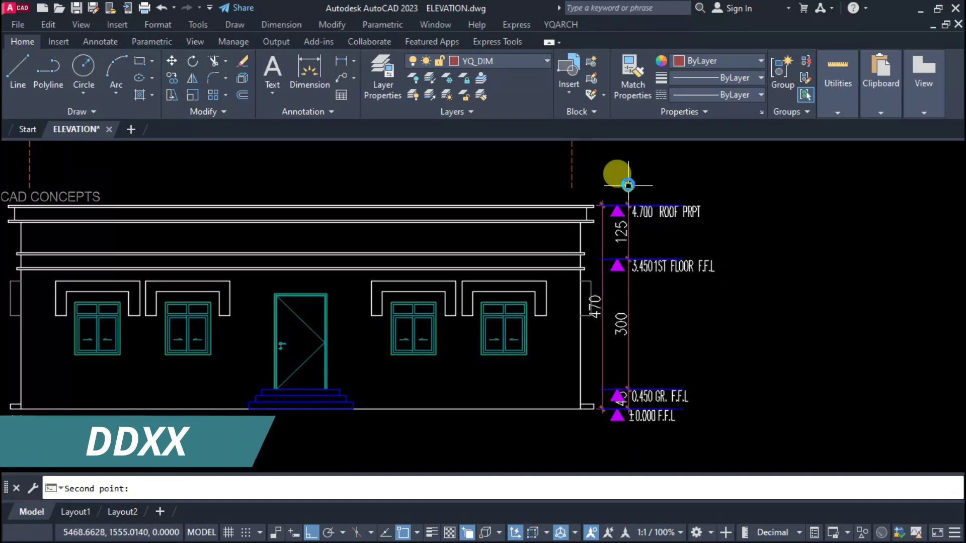
left_click(628, 185)
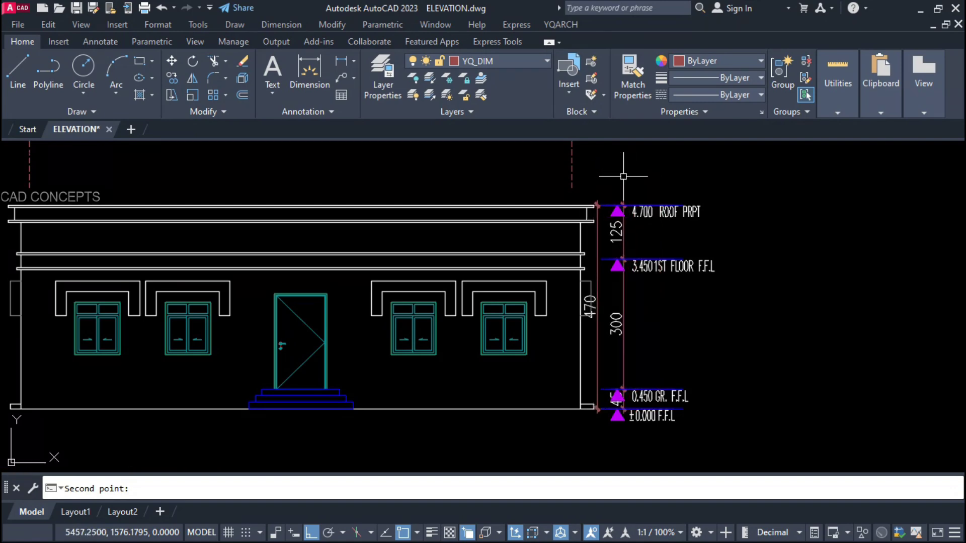
left_click(623, 177)
key("Return")
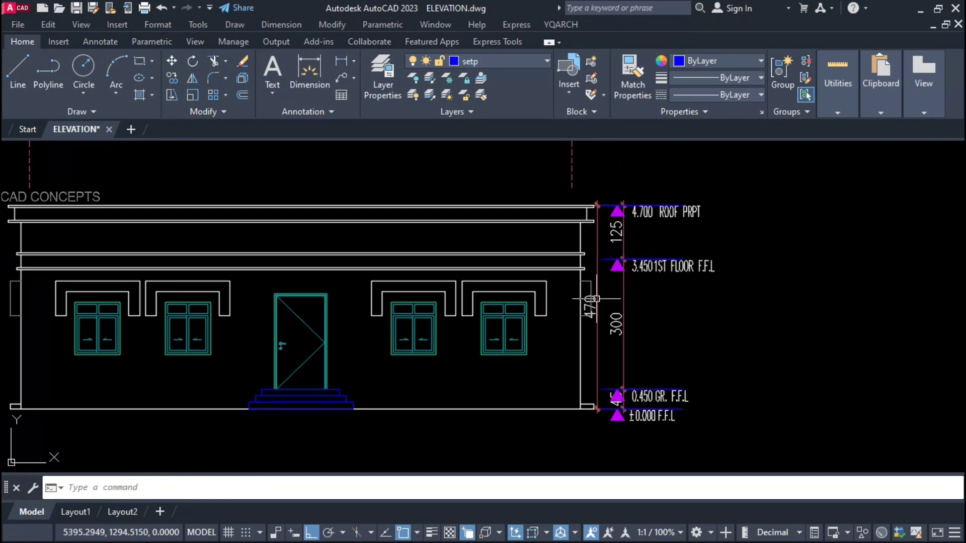
- Move the dimension chain to sit beside the level markers
left_click(596, 299)
type("m")
key("Return")
left_click(758, 335)
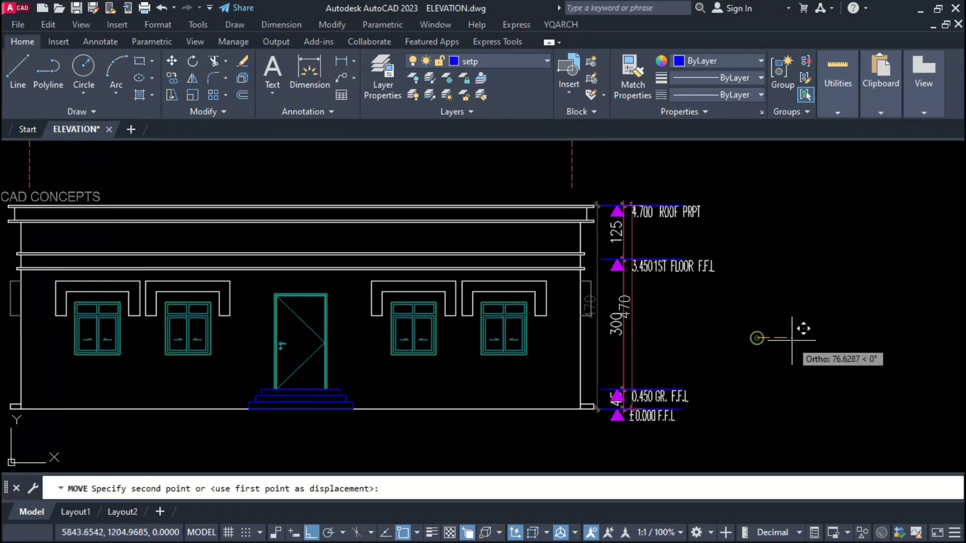
left_click(772, 340)
scroll(607, 337, "up", 4)
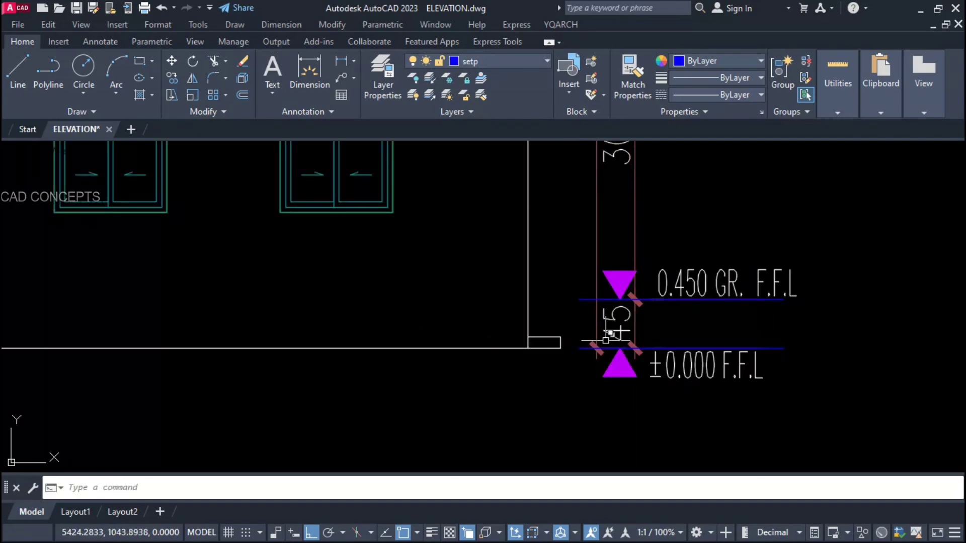
scroll(604, 382, "down", 1)
scroll(652, 399, "down", 2)
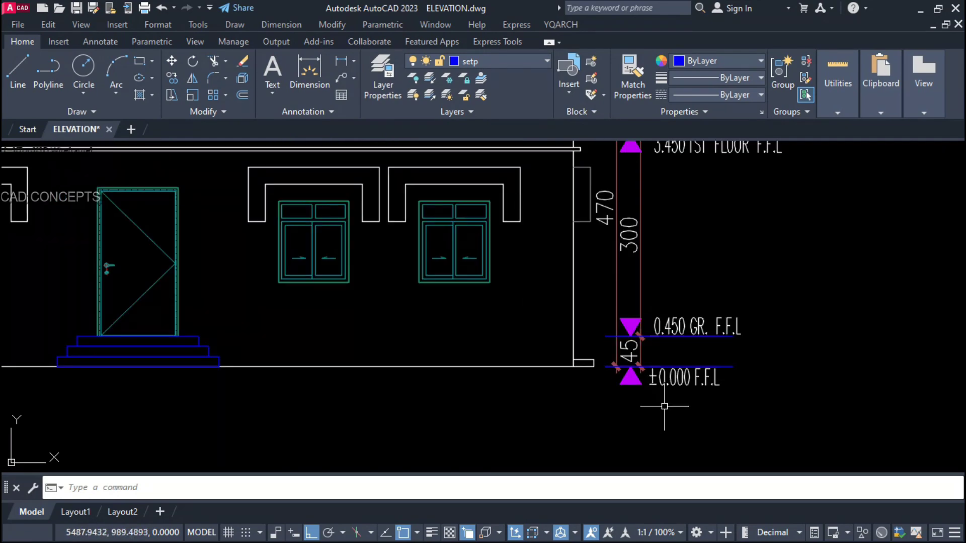
scroll(664, 406, "down", 2)
middle_click_drag(780, 329, 782, 335)
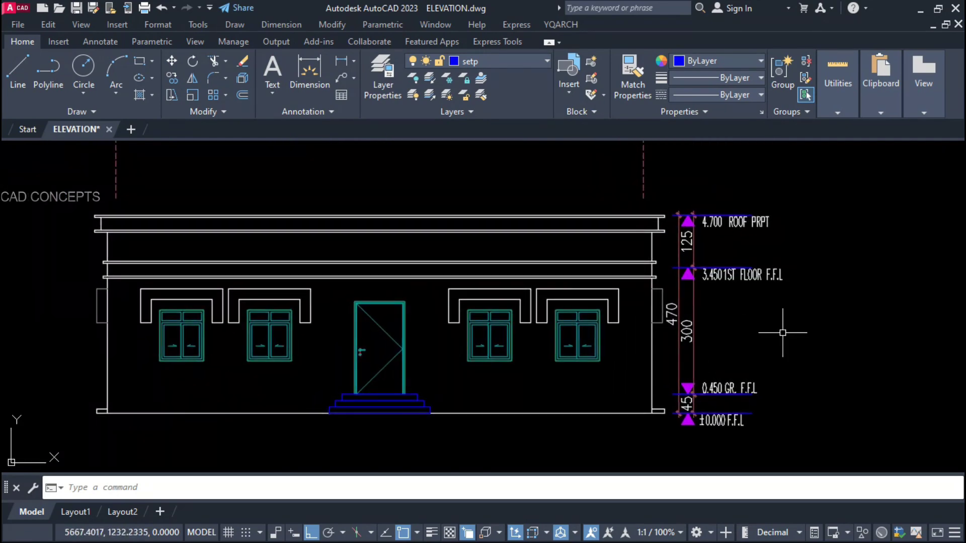
scroll(755, 299, "up", 2)
- Rename the 3.450 level marker to ROOF FLOOR F.F.L
double_click(746, 281)
type("ROOF FLOOR F.F.L")
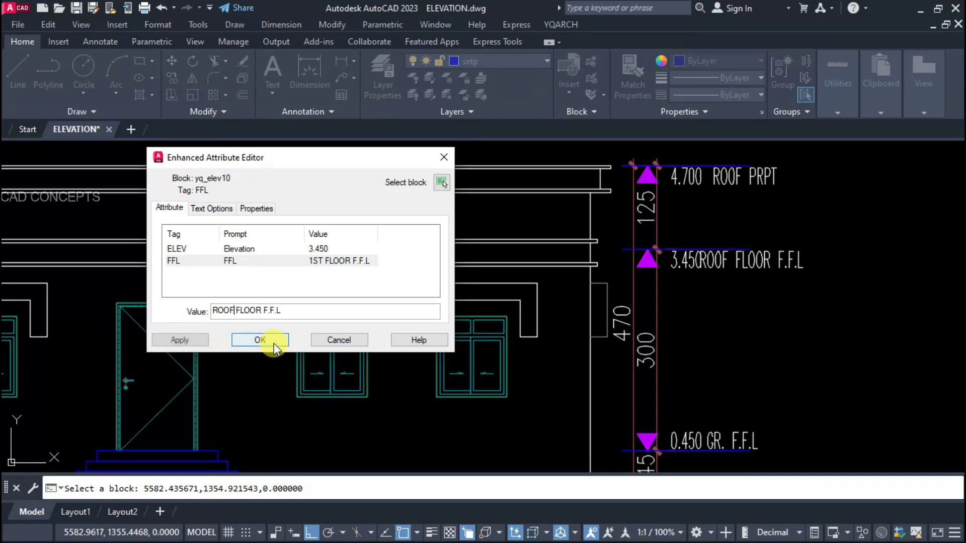
left_click(274, 342)
scroll(333, 409, "down", 5)
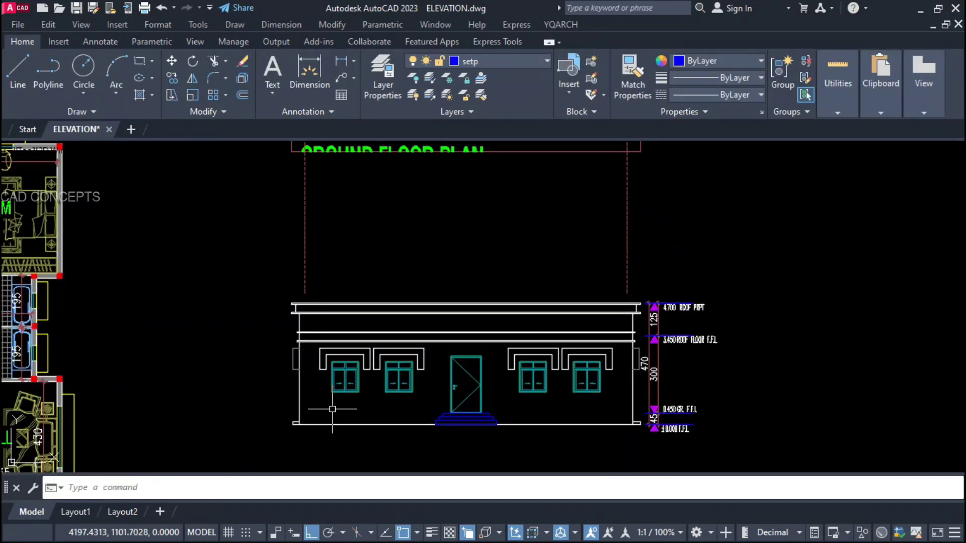
left_click(502, 488)
type("H")
- Hatch the four window lintels, two left and two right
key("Return")
scroll(387, 395, "up", 2)
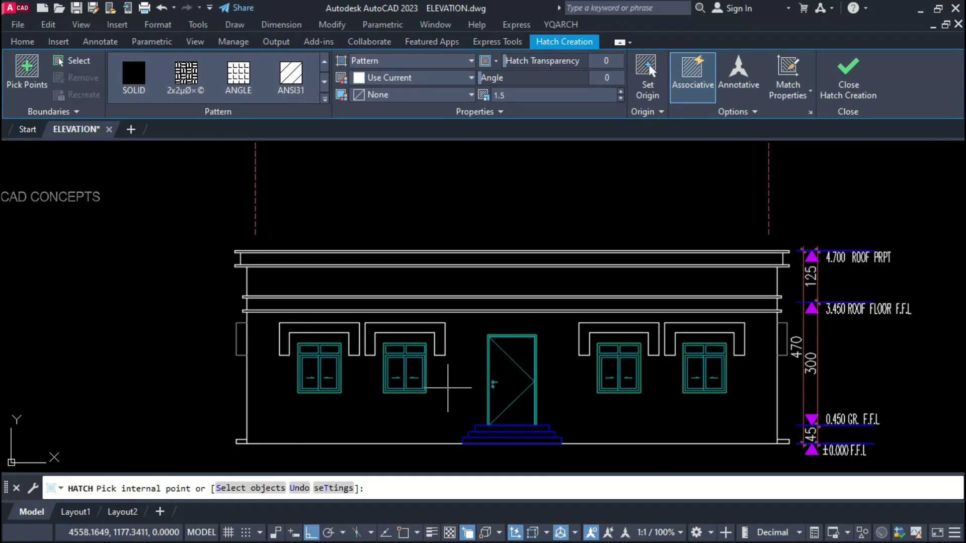
scroll(448, 388, "up", 2)
scroll(448, 388, "down", 2)
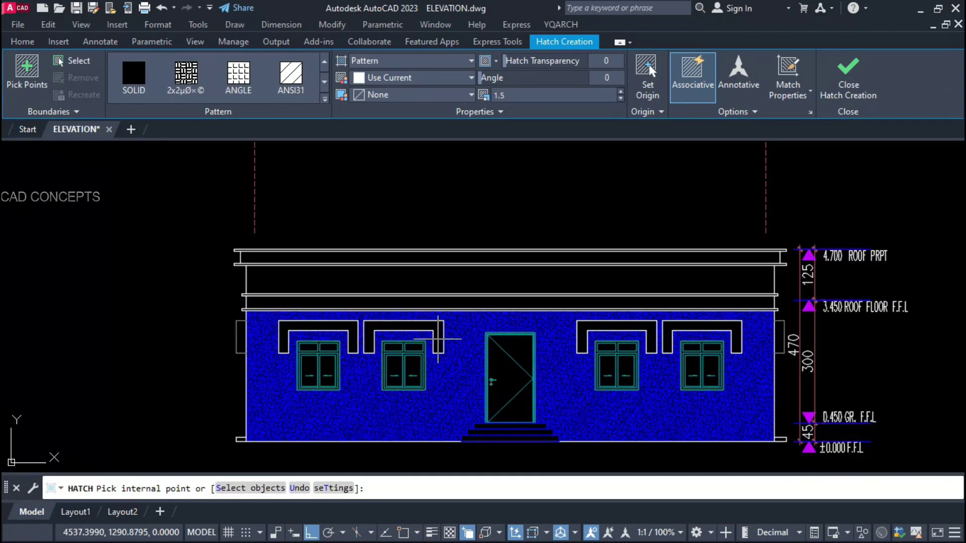
left_click(437, 332)
left_click(345, 327)
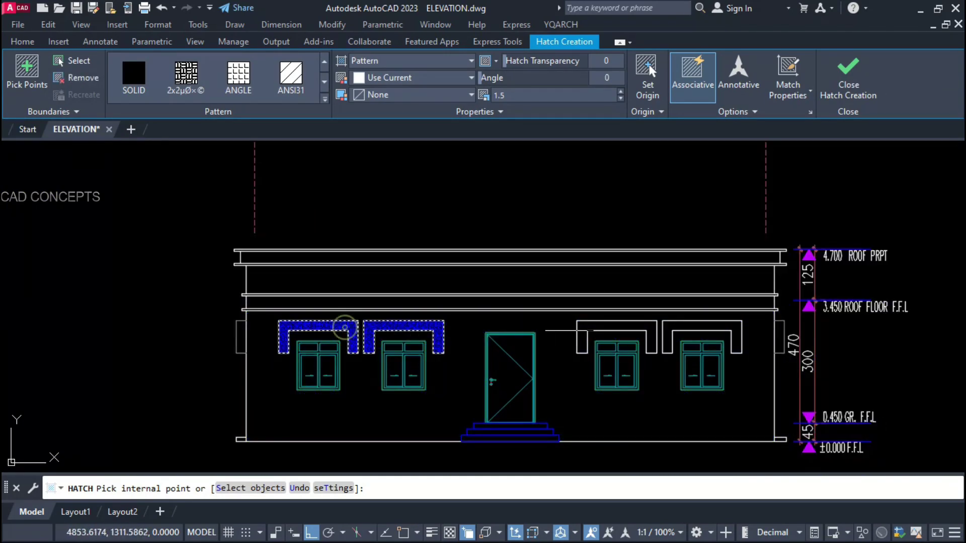
left_click(584, 324)
left_click(697, 327)
key("Return")
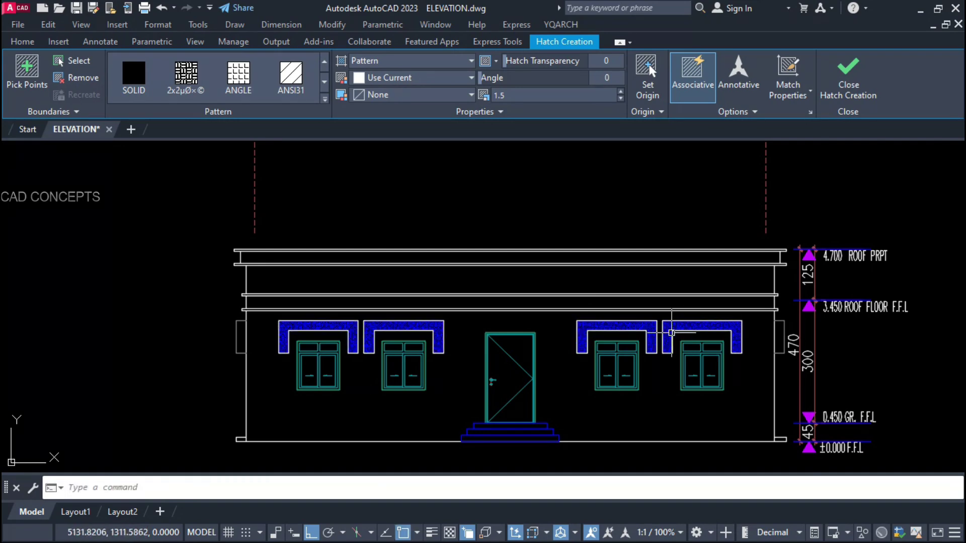
- Change the lintel hatch to a grey diagonal-line pattern
scroll(672, 332, "up", 4)
left_click(668, 317)
left_click(247, 85)
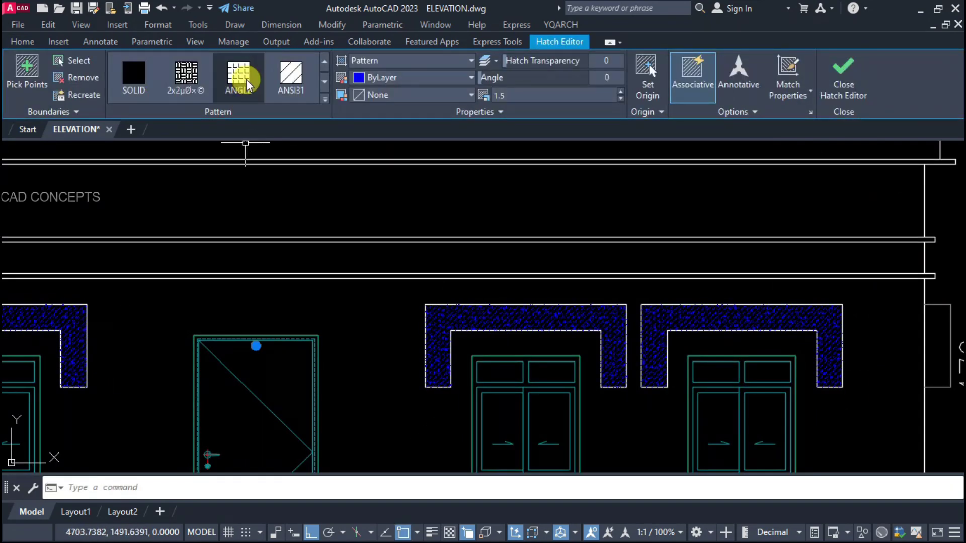
left_click(286, 83)
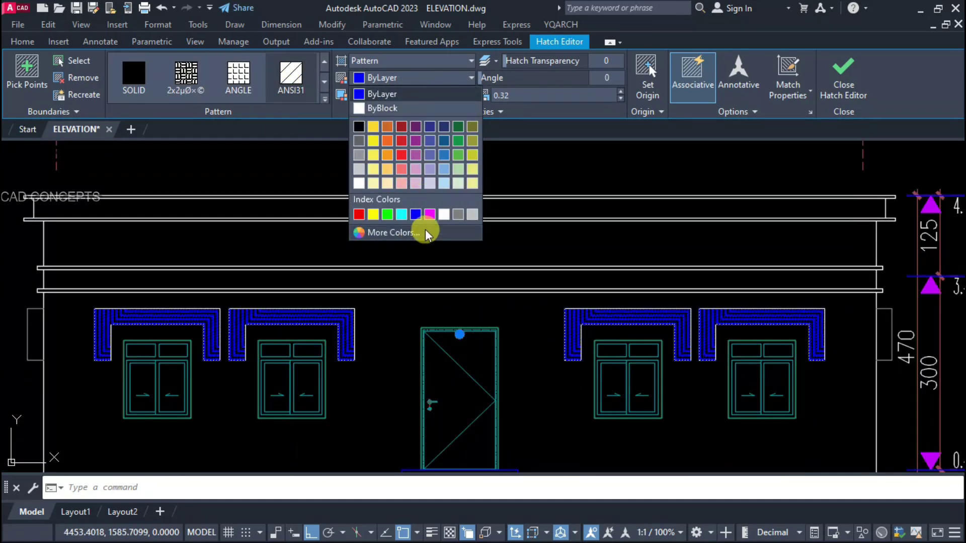
left_click(455, 215)
key("Return")
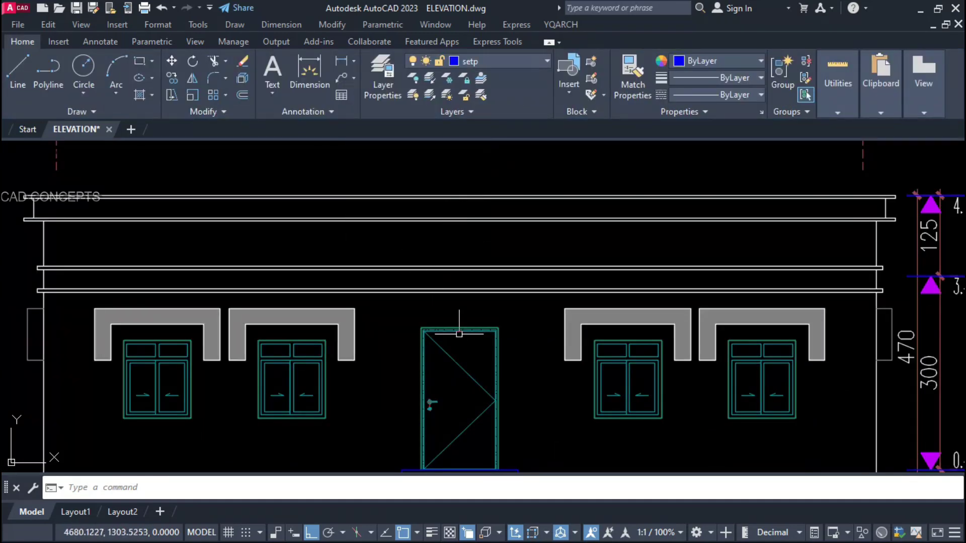
- Darken the brick wall hatch to a deeper reddish-brown, luminance about 45
scroll(477, 380, "down", 2)
scroll(477, 381, "up", 2)
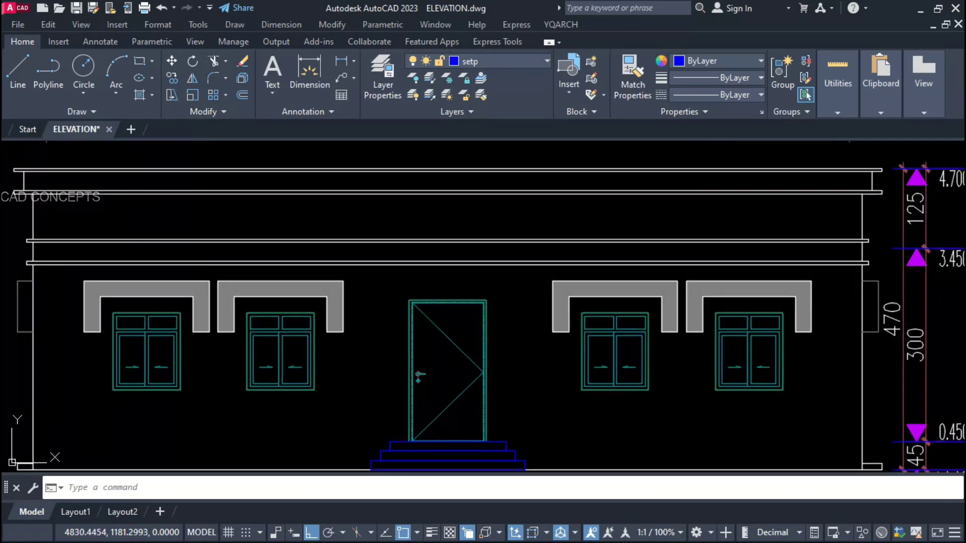
middle_click_drag(493, 377, 504, 378)
scroll(532, 361, "down", 2)
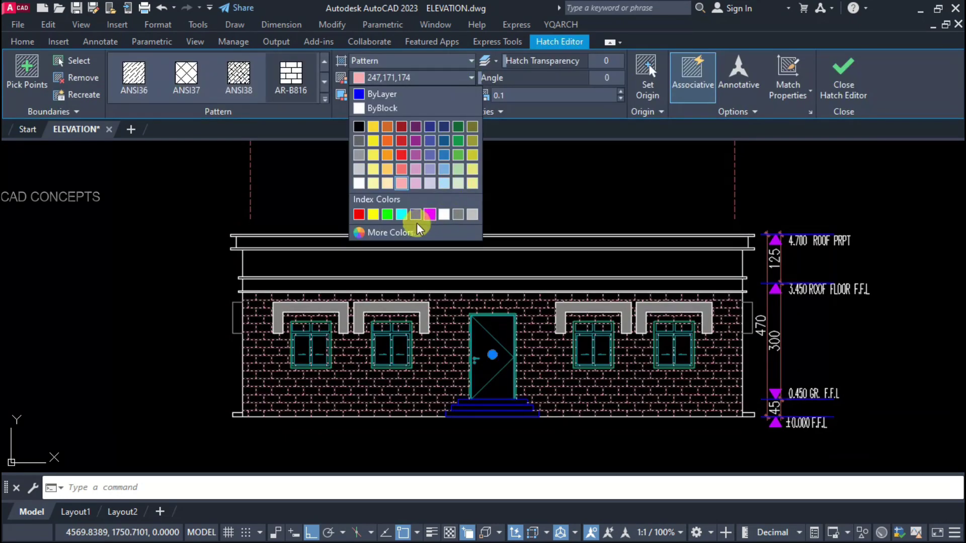
left_click(391, 229)
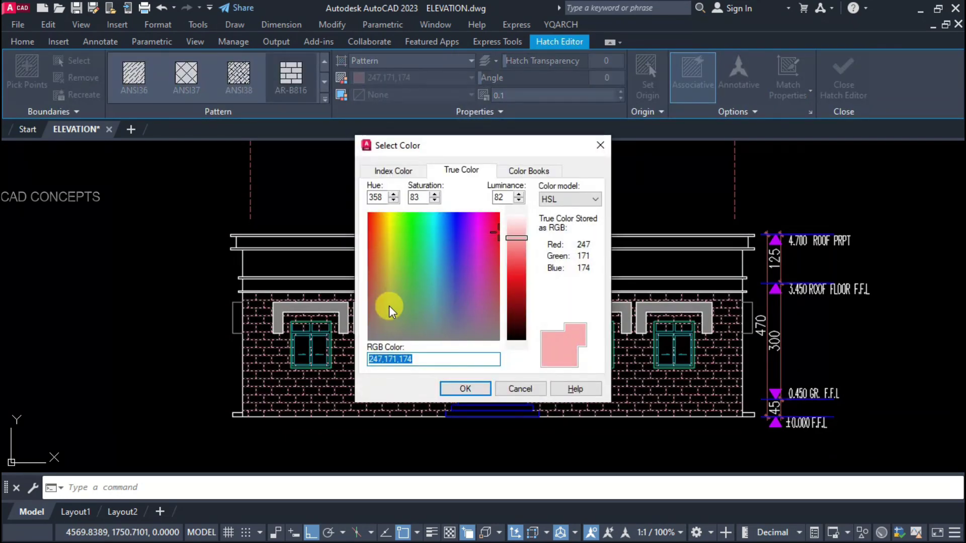
left_click(371, 289)
left_click_drag(516, 243, 516, 283)
left_click(465, 389)
key("Return")
scroll(394, 423, "up", 3)
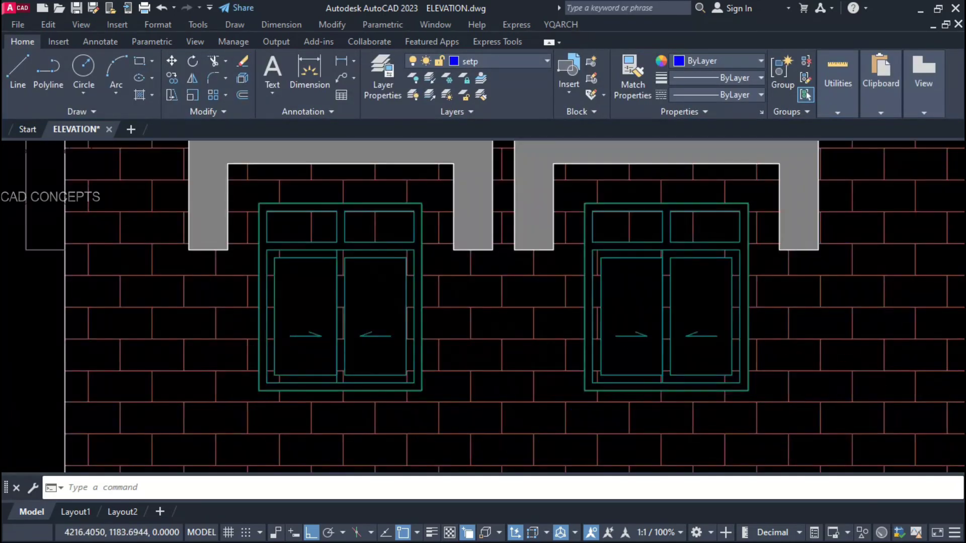
scroll(263, 355, "up", 2)
scroll(263, 356, "down", 5)
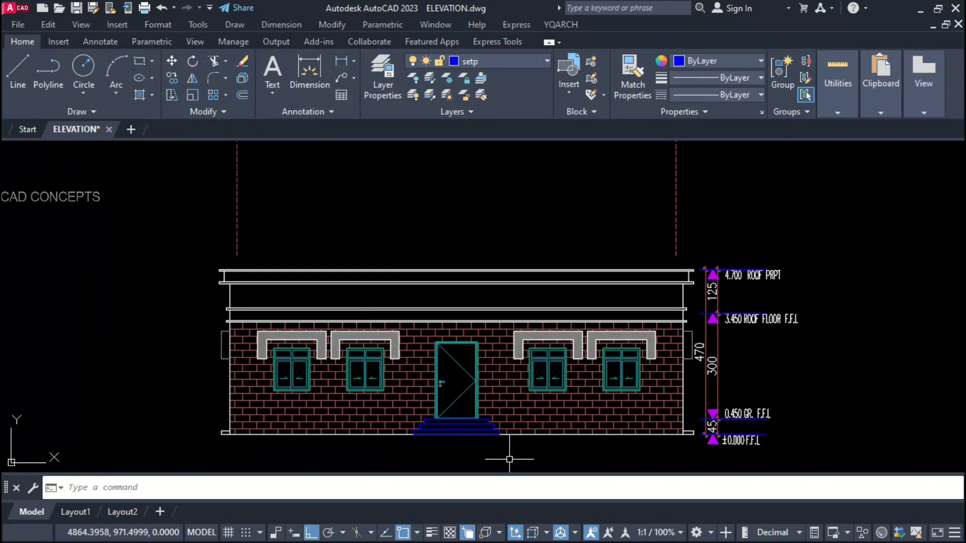
- Project a line from the plan's stair wall corner down to the elevation roof
scroll(407, 455, "up", 1)
left_click(578, 403)
left_click(566, 420)
type("r")
key("Return")
scroll(503, 422, "up", 3)
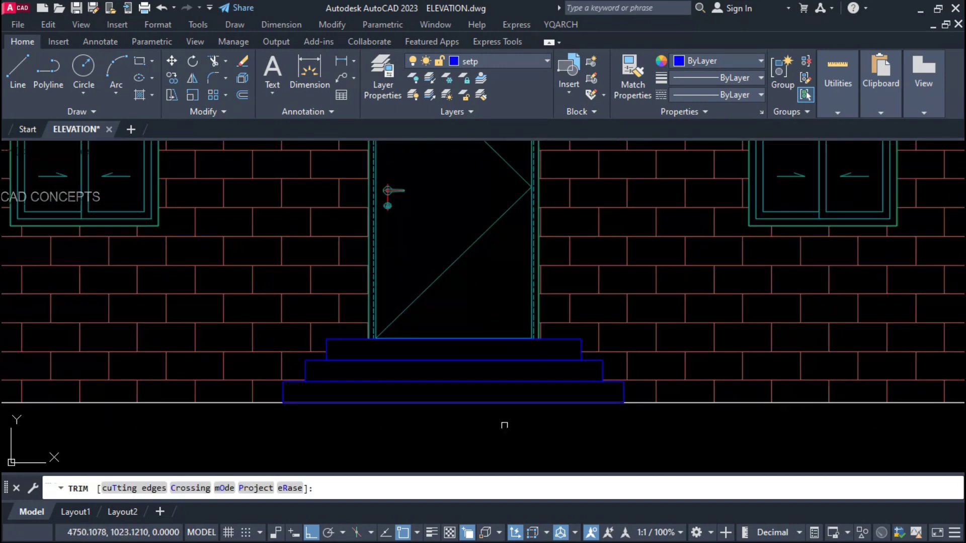
key("Escape")
scroll(374, 447, "down", 6)
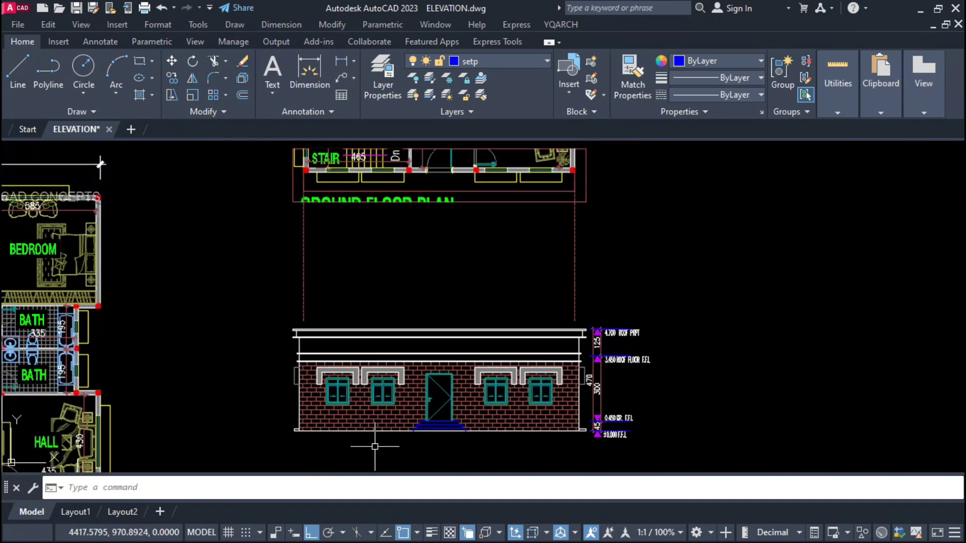
scroll(374, 446, "down", 2)
type("L")
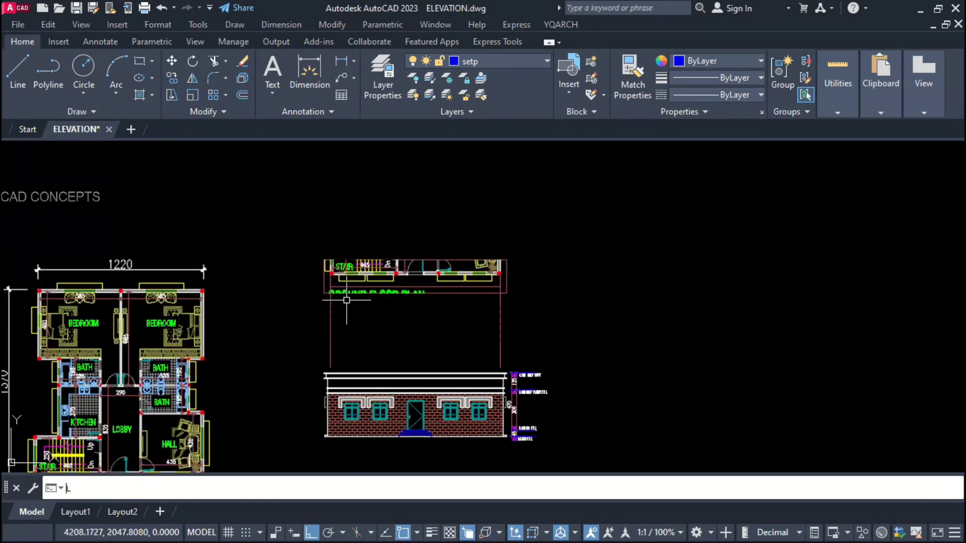
key("Return")
scroll(347, 300, "up", 5)
scroll(415, 260, "up", 3)
left_click(416, 260)
scroll(415, 259, "down", 3)
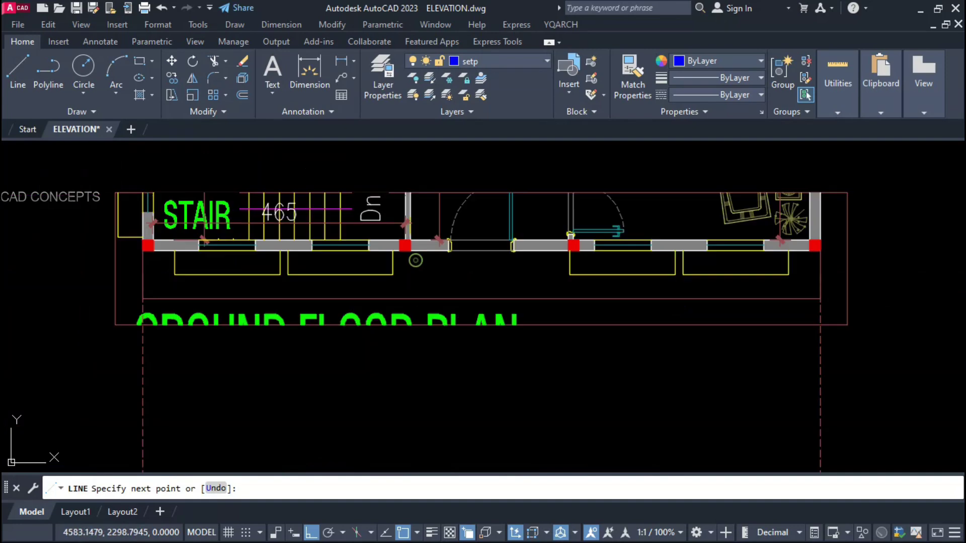
scroll(399, 313, "down", 1)
scroll(392, 346, "down", 2)
scroll(398, 358, "up", 4)
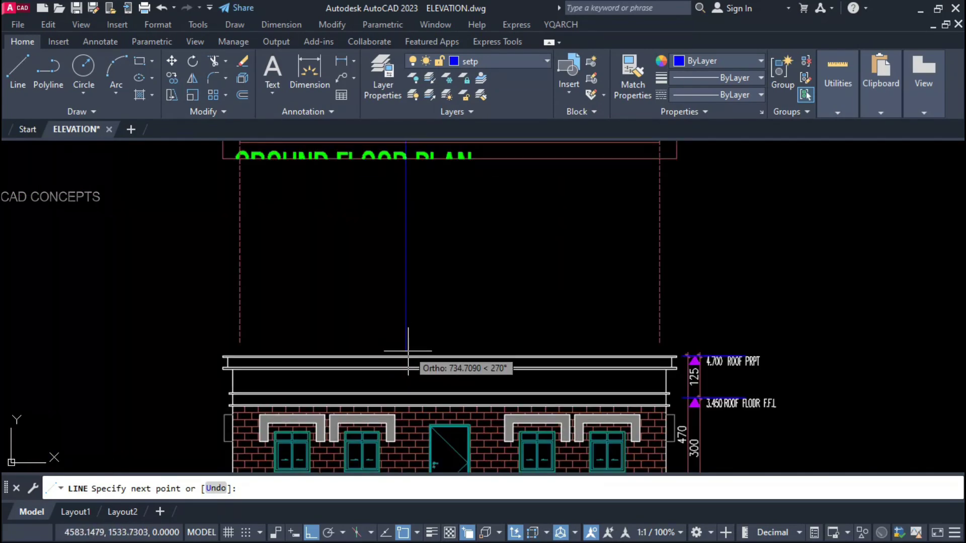
left_click(398, 358)
scroll(480, 341, "down", 4)
key("Escape")
- Draw a horizontal line from roof floor level to the stair projection and copy it higher
scroll(570, 381, "up", 6)
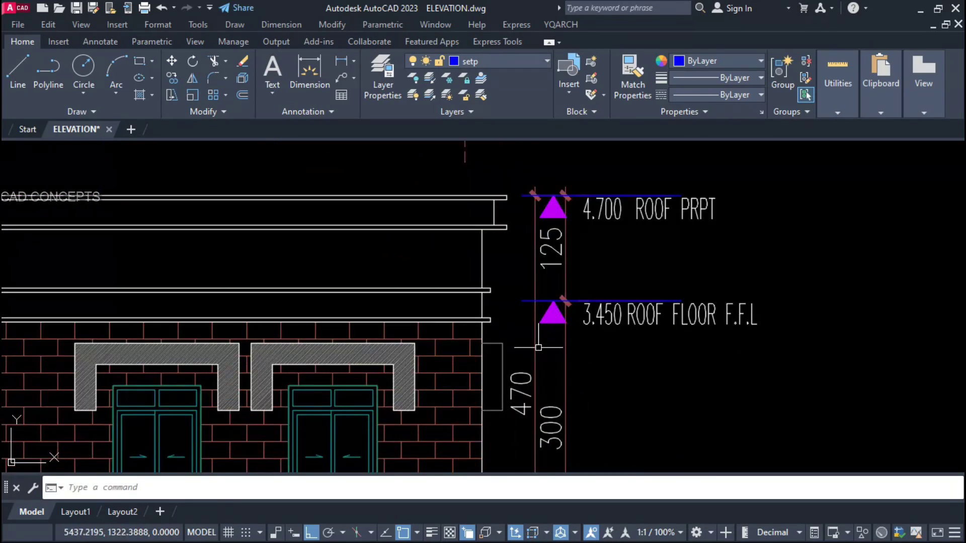
key("Return")
left_click(522, 301)
scroll(515, 312, "down", 6)
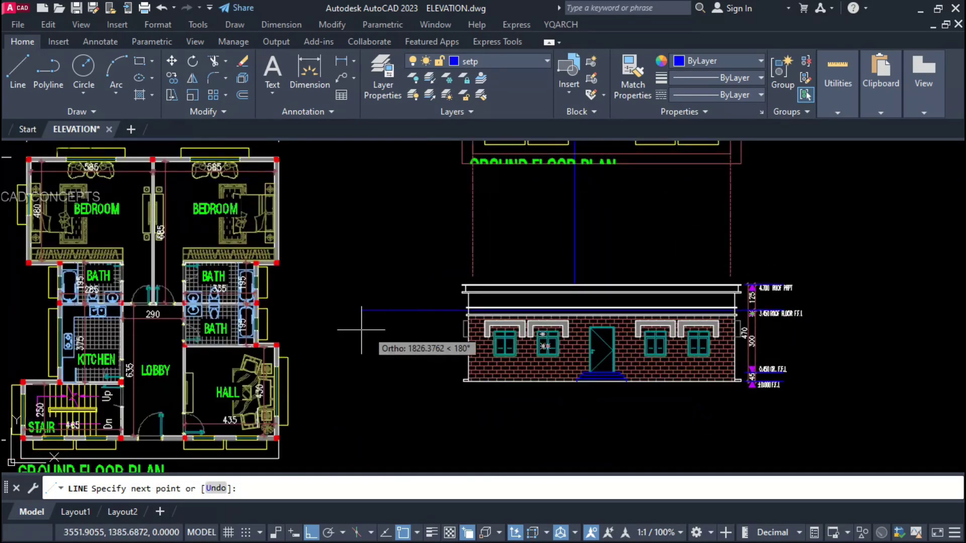
left_click(357, 314)
key("Escape")
scroll(522, 312, "up", 5)
scroll(522, 312, "down", 5)
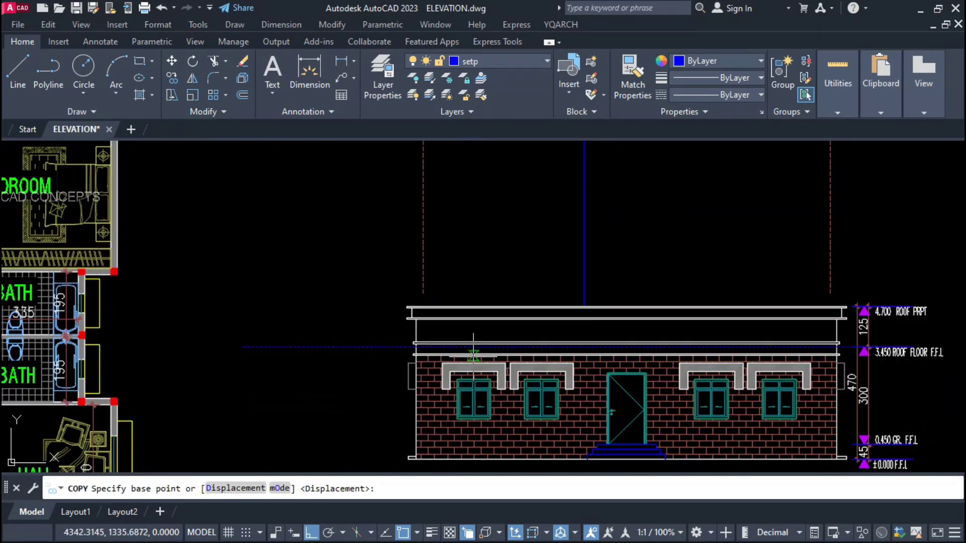
left_click(356, 237)
left_click(572, 273)
- Fillet the projection lines into a corner and trim the excess ends
type("f")
key("Return")
scroll(578, 280, "up", 4)
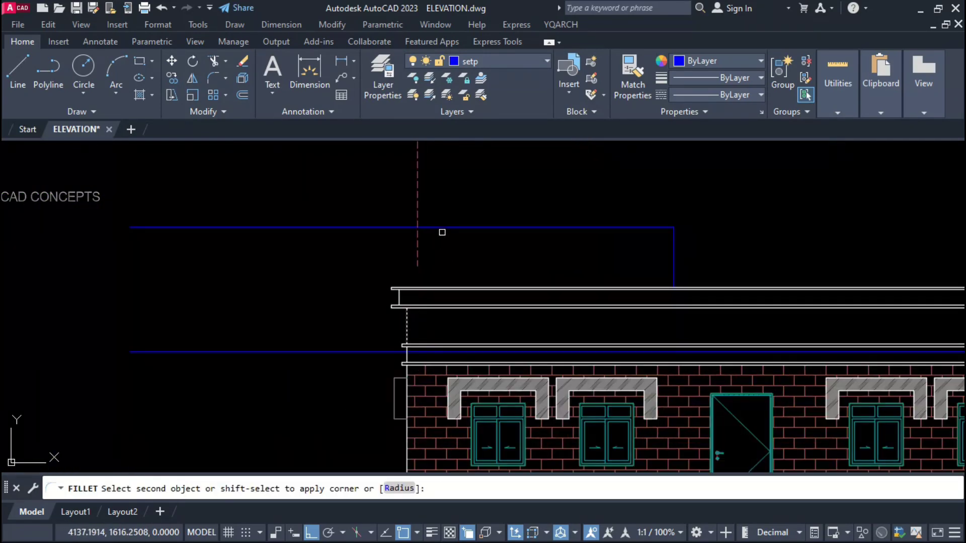
scroll(442, 231, "up", 3)
type("tr")
key("Escape")
- Copy the roof slab edge lines up above the roof to form the tower slab
left_click_drag(355, 205, 242, 332)
type("co")
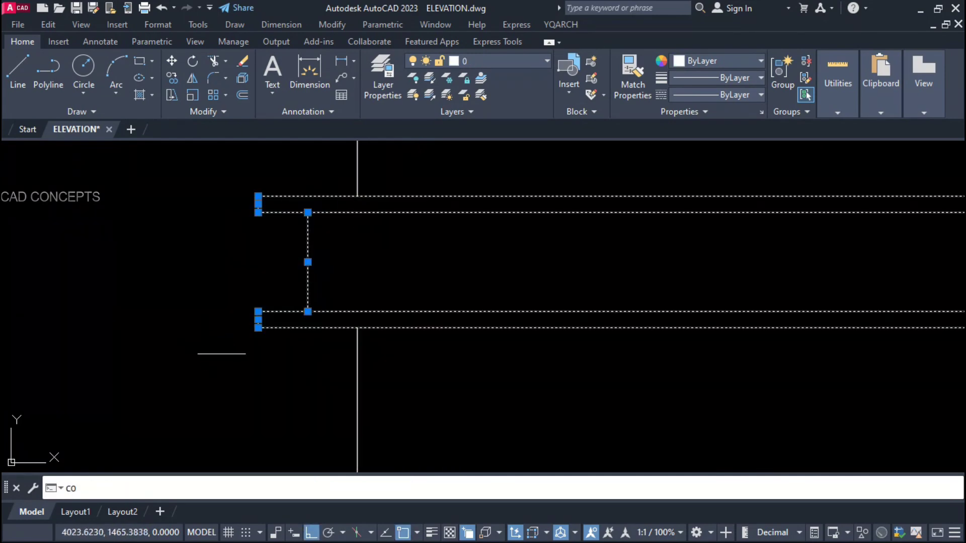
key("Return")
left_click(356, 312)
left_click(490, 272)
key("Delete")
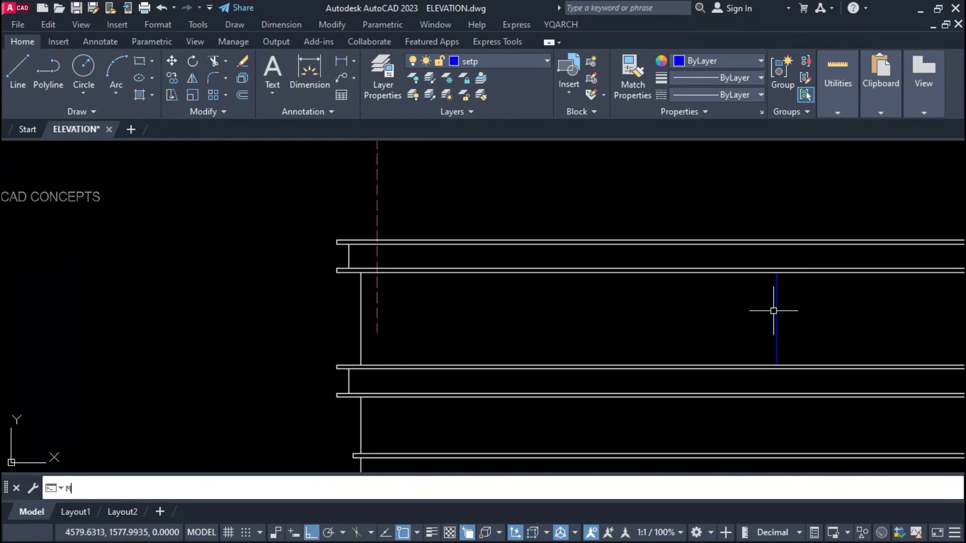
- Extend the stair tower's vertical edge up to the new slab and cut the slab ends
left_click(777, 284)
left_click(778, 242)
left_click(334, 201)
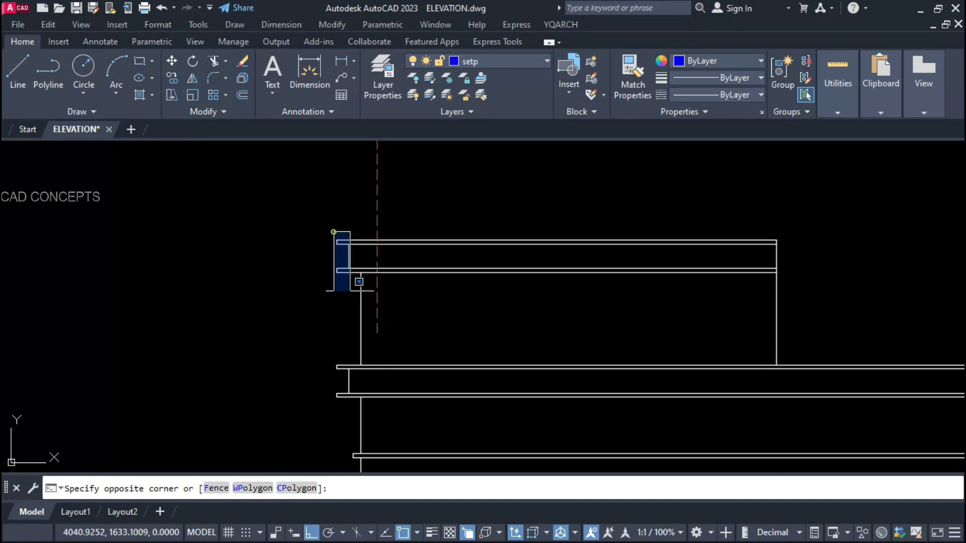
left_click(358, 284)
type("mi")
key("Return")
key("Escape")
- Draw the line under the stair tower slab
type("l")
key("Return")
left_click(378, 312)
left_click(776, 313)
key("Escape")
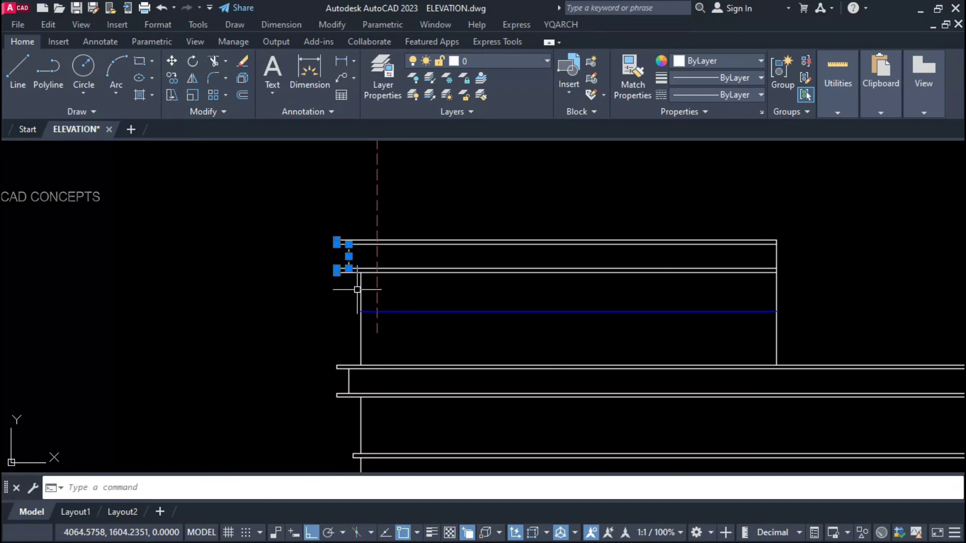
scroll(525, 384, "down", 5)
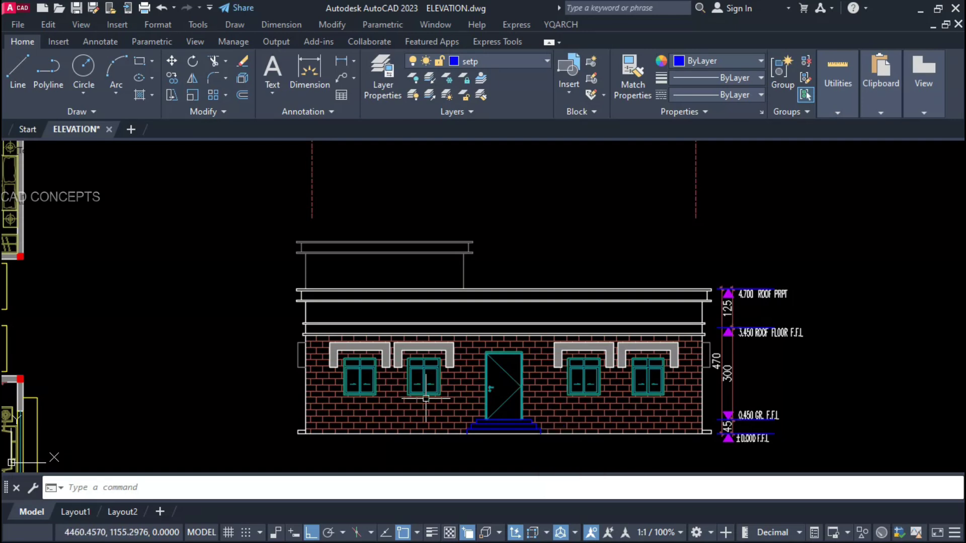
- Hatch the band below the parapet top and the band under the roof
scroll(425, 398, "up", 2)
middle_click_drag(439, 371, 380, 368)
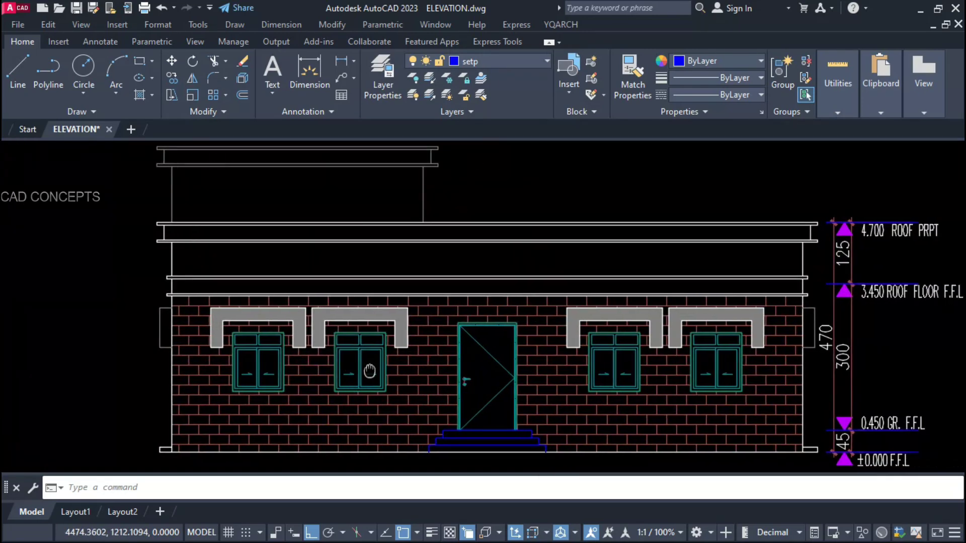
type("H")
key("Return")
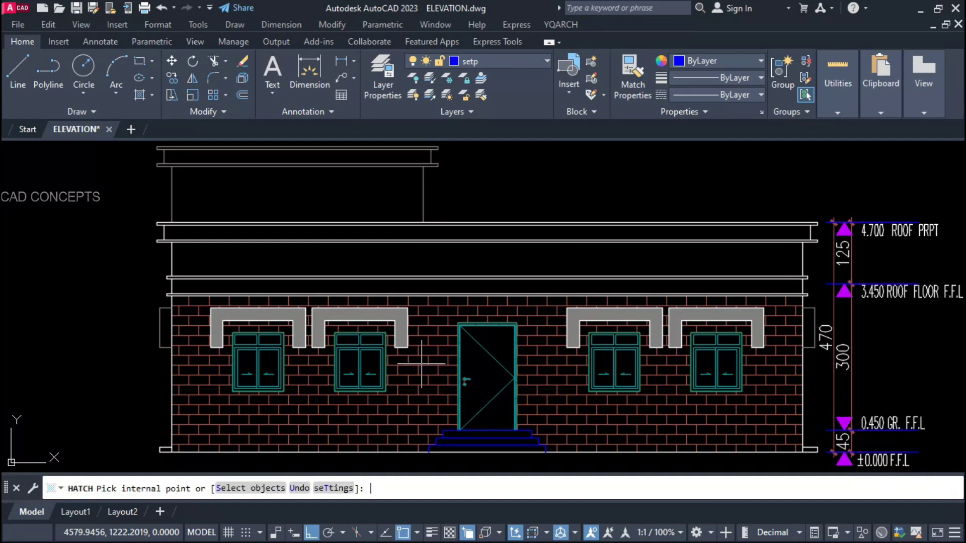
left_click(468, 264)
key("Return")
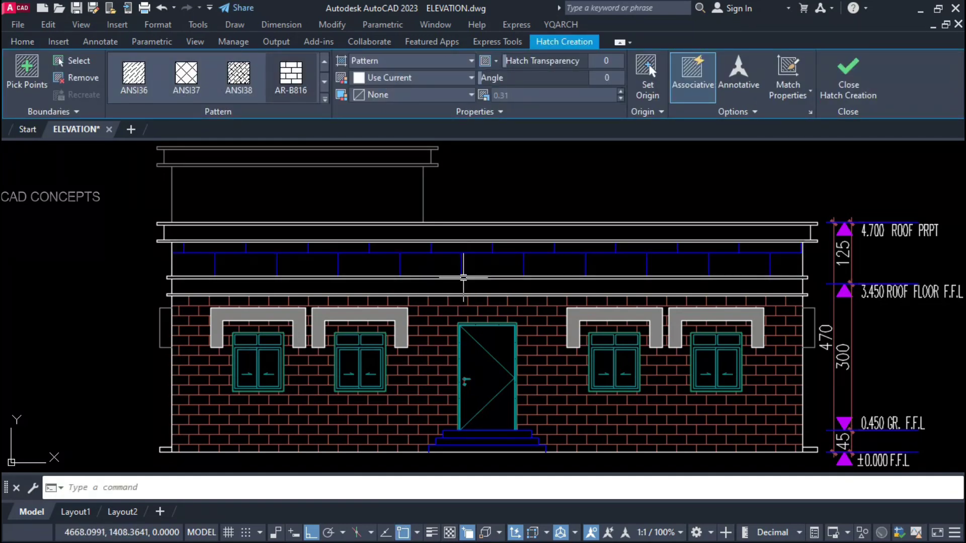
scroll(455, 304, "down", 2)
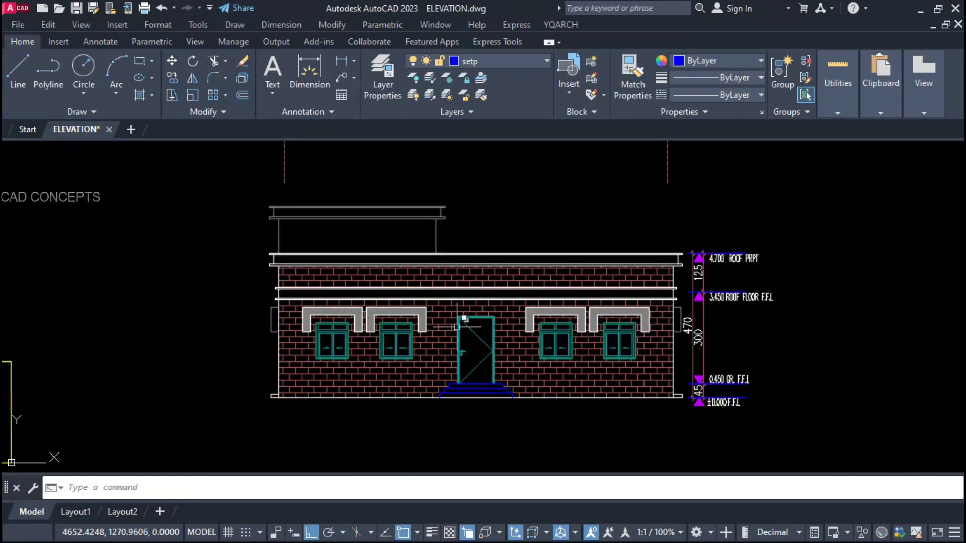
type("H")
key("Return")
left_click(468, 293)
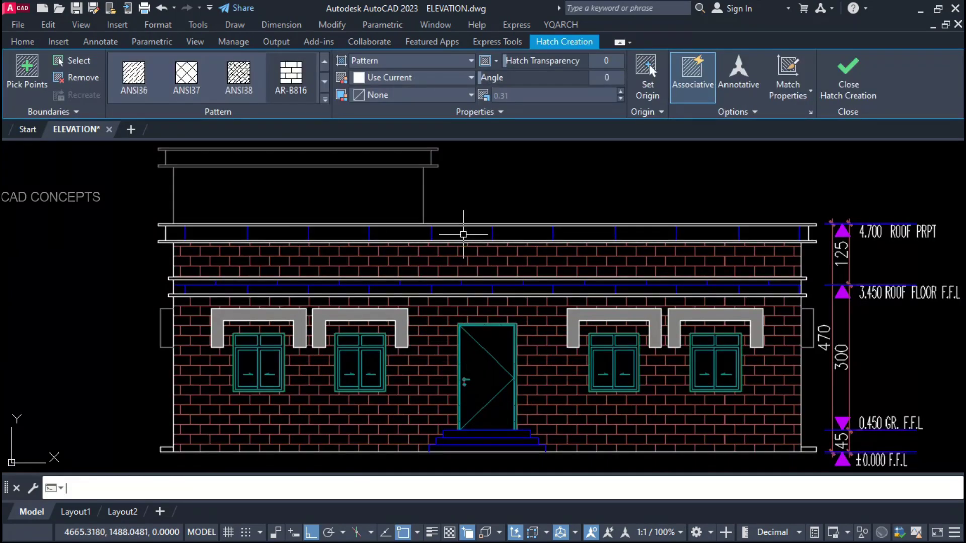
key("Return")
- Match both slab band hatches to the lintel's solid grey fill with MATCHPROP
scroll(403, 321, "up", 4)
left_click(416, 300)
type("ma")
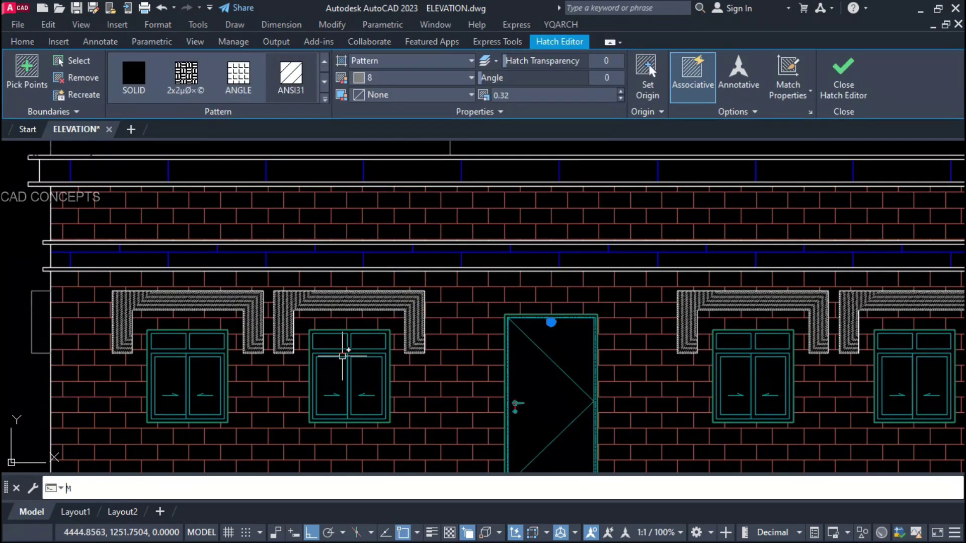
key("Return")
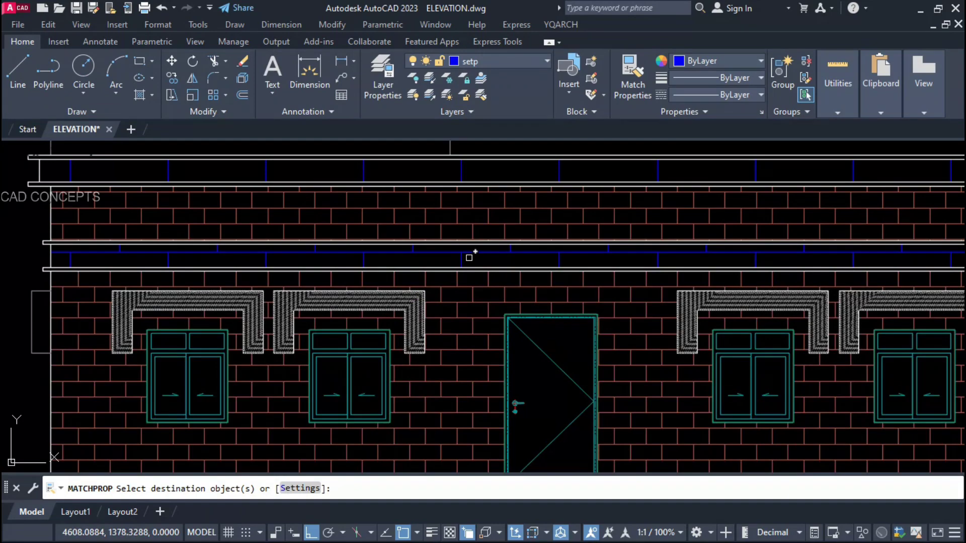
left_click(469, 257)
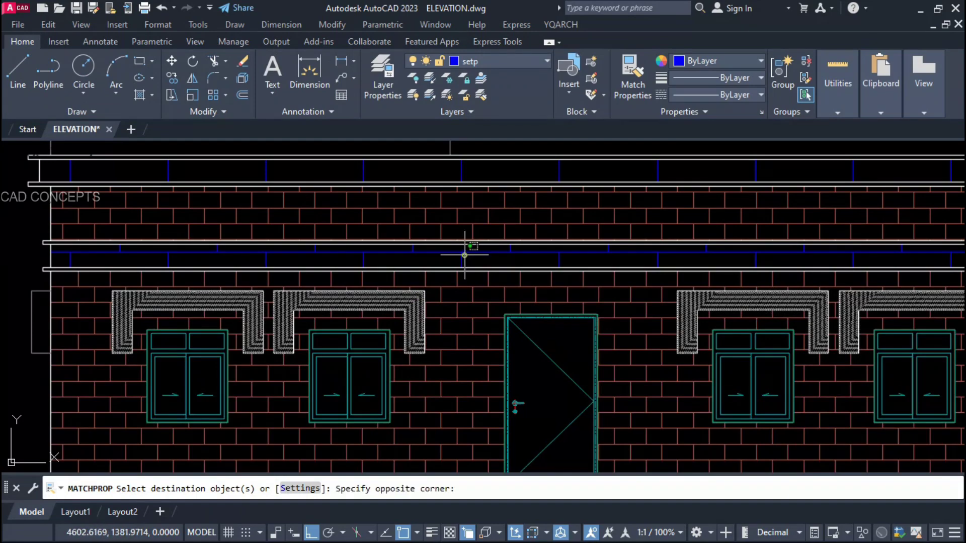
left_click(455, 246)
scroll(455, 246, "down", 5)
left_click(452, 297)
key("Return")
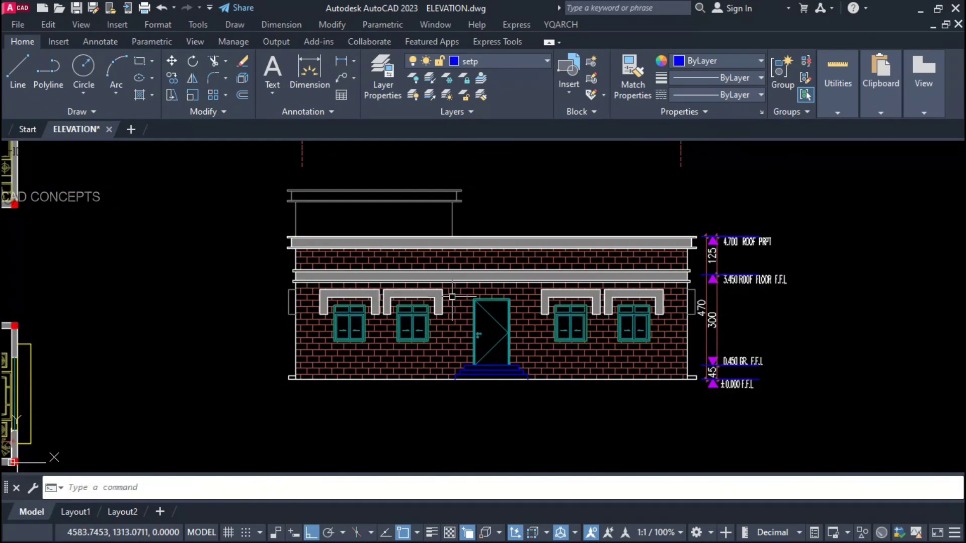
scroll(464, 283, "up", 2)
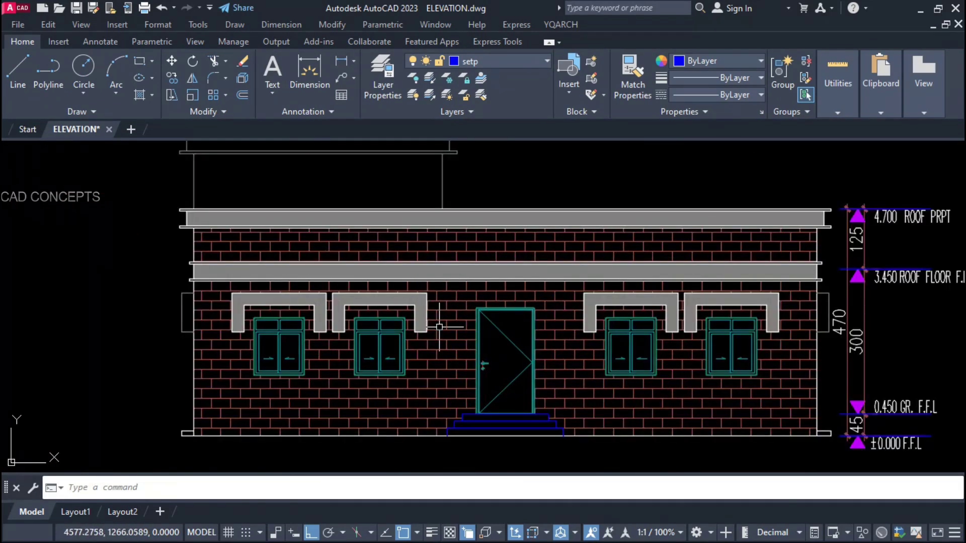
scroll(406, 354, "down", 2)
type("H")
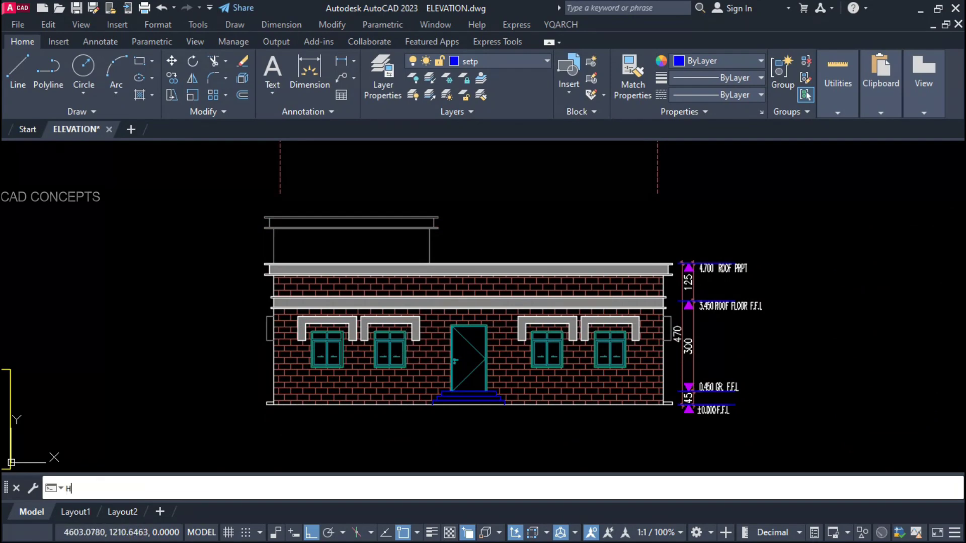
- Hatch the stair tower wall and give it the brick wall's hatch pattern
key("Return")
left_click(389, 248)
key("Return")
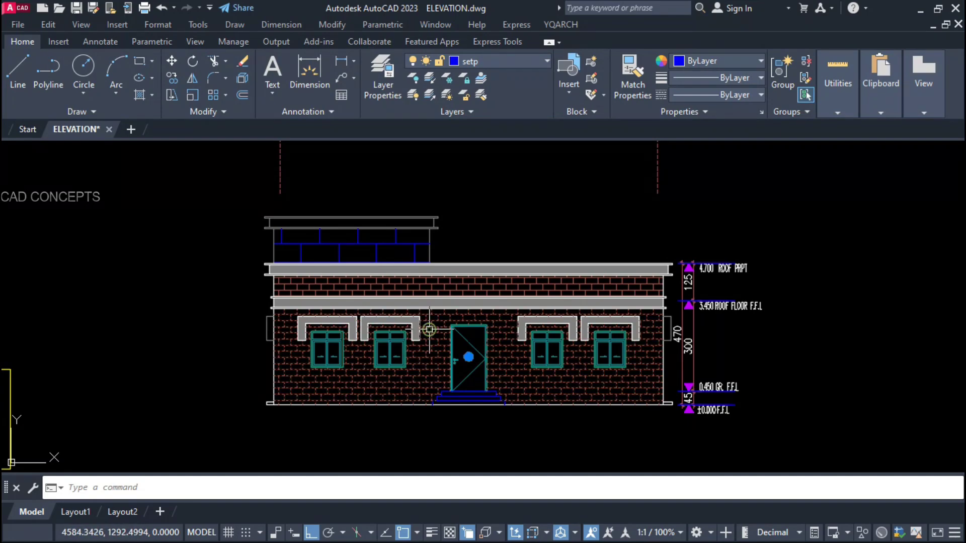
type("ma")
key("Return")
left_click(429, 329)
left_click(352, 247)
key("Return")
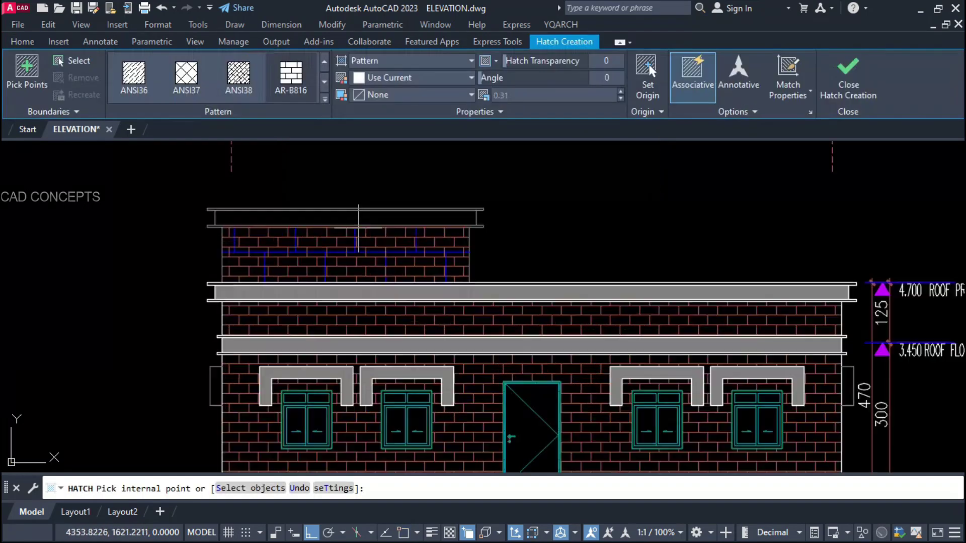
scroll(365, 213, "up", 3)
key("Return")
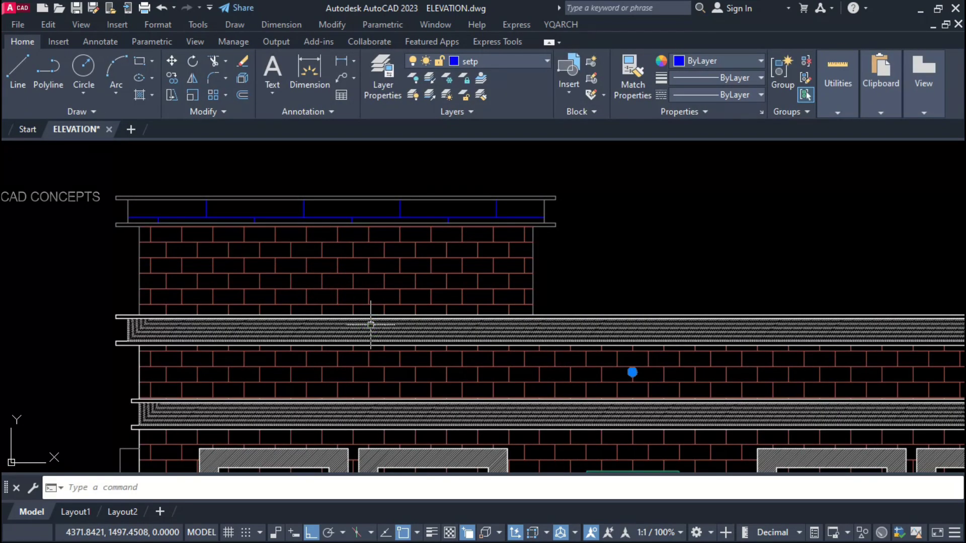
left_click(371, 325)
type("ma")
key("Return")
left_click(400, 205)
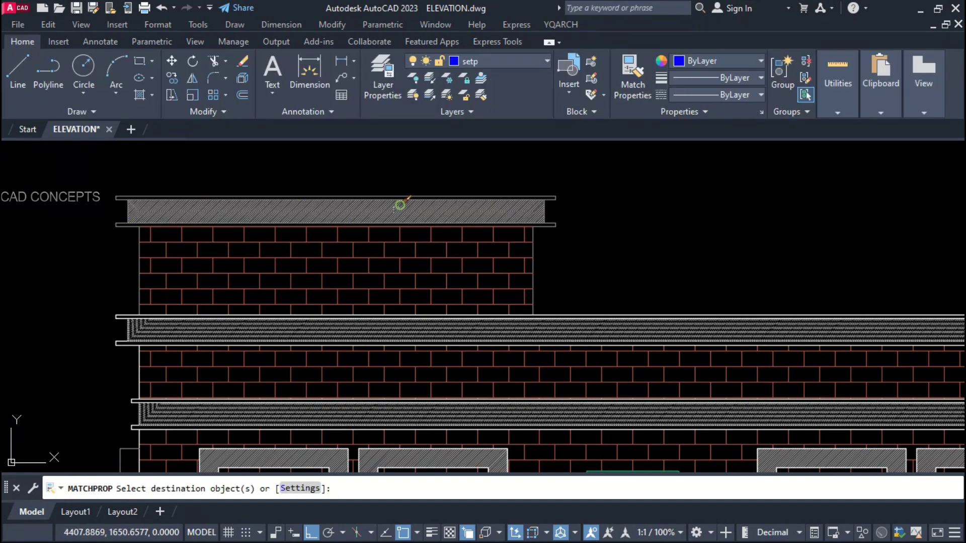
key("Return")
scroll(345, 259, "down", 4)
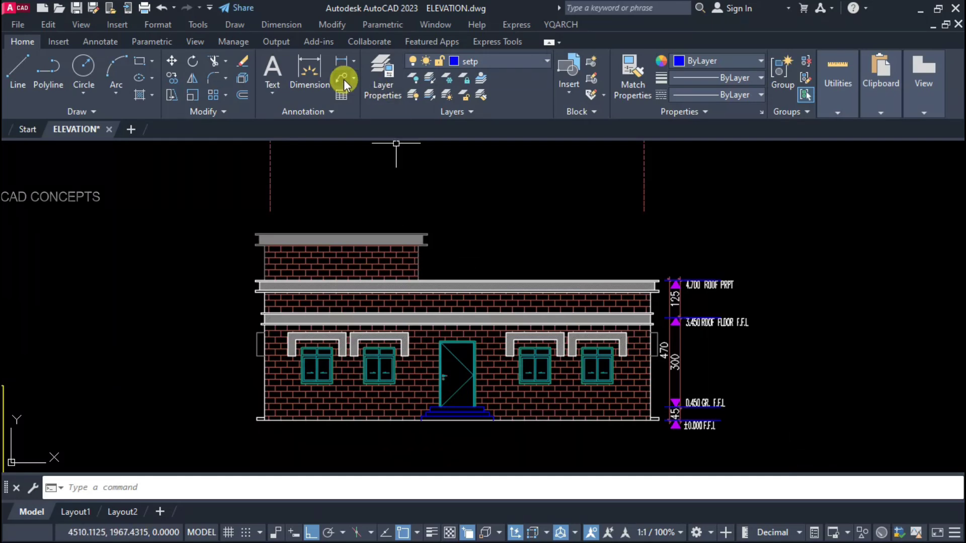
left_click(342, 61)
scroll(593, 370, "up", 4)
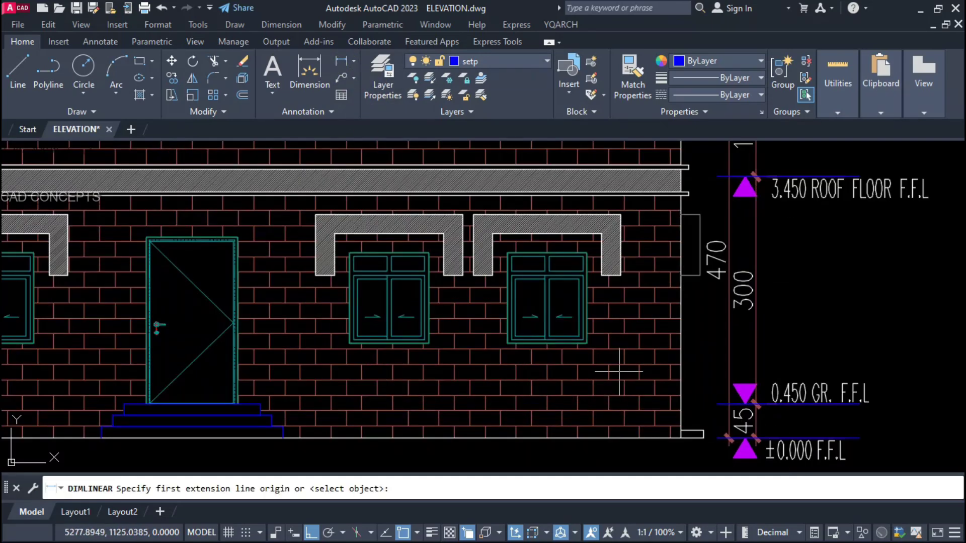
left_click(587, 344)
left_click(638, 439)
key("Escape")
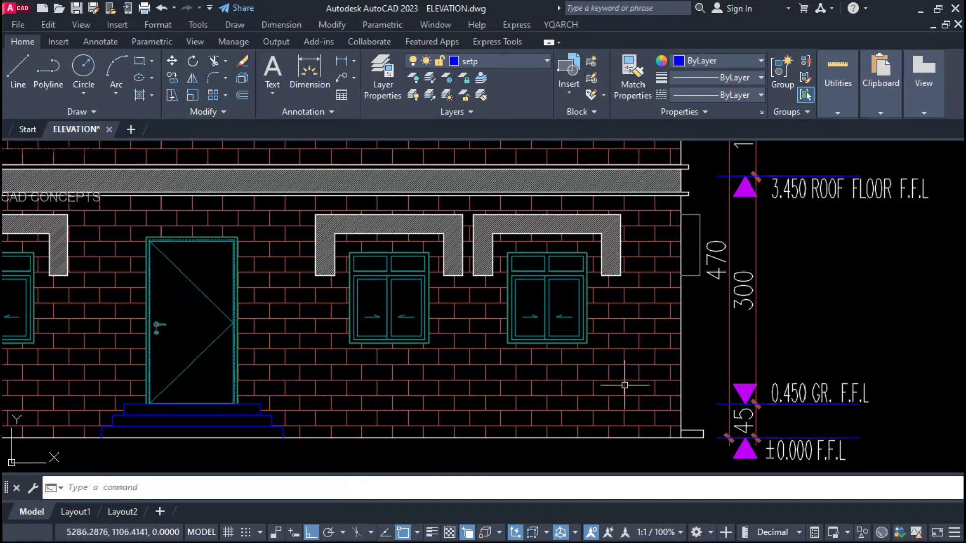
scroll(232, 303, "down", 2)
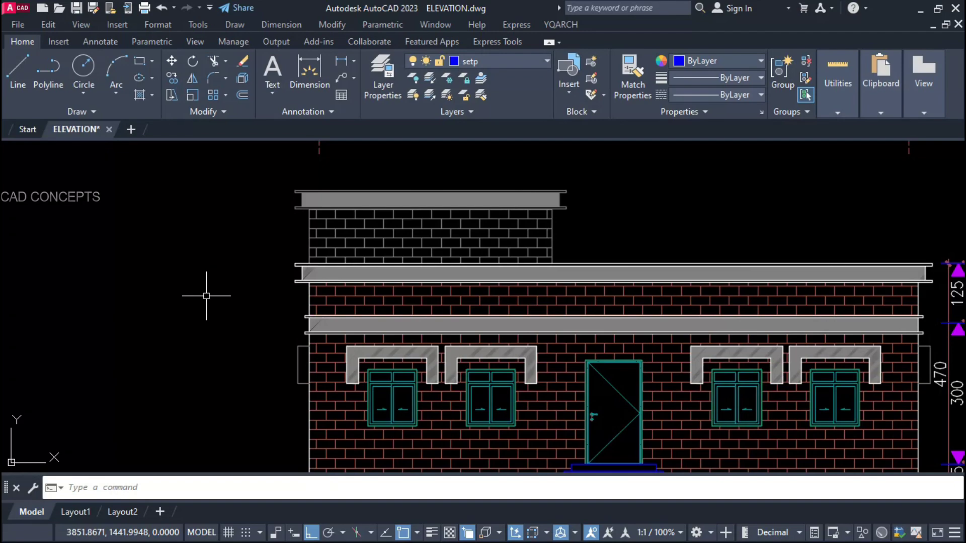
scroll(207, 296, "down", 2)
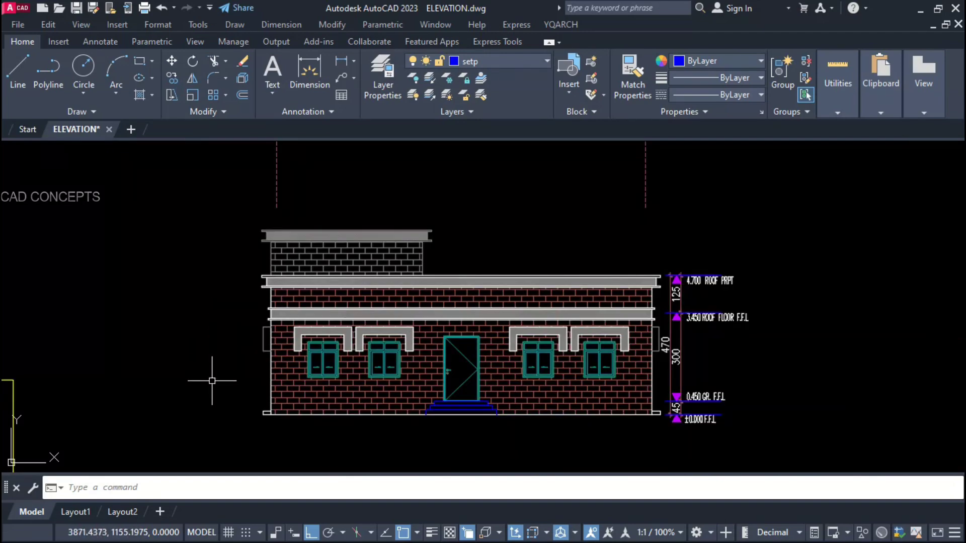
type("H")
key("Return")
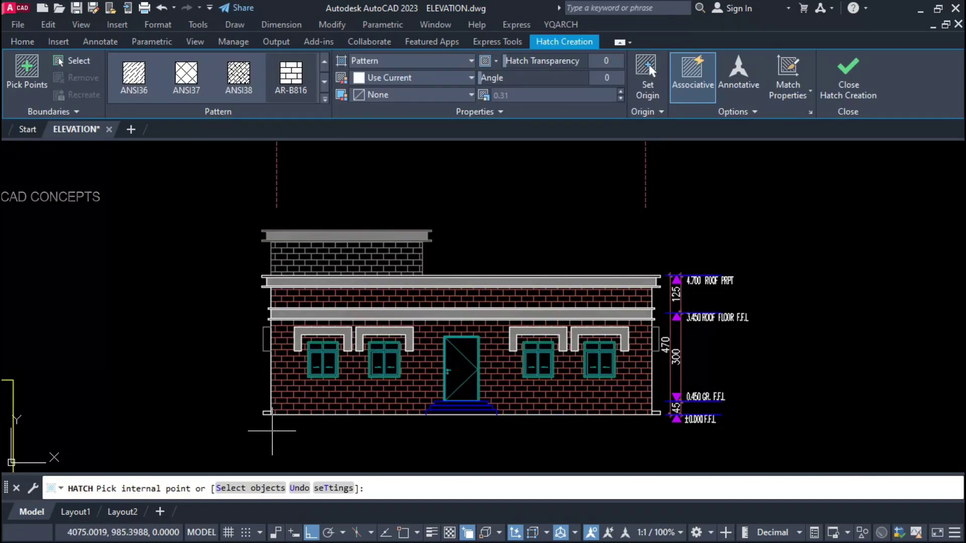
- Cancel the hatch and draw a temporary helper line above the parapet
key("Escape")
scroll(653, 438, "up", 2)
key("l")
key("Return")
left_click(491, 226)
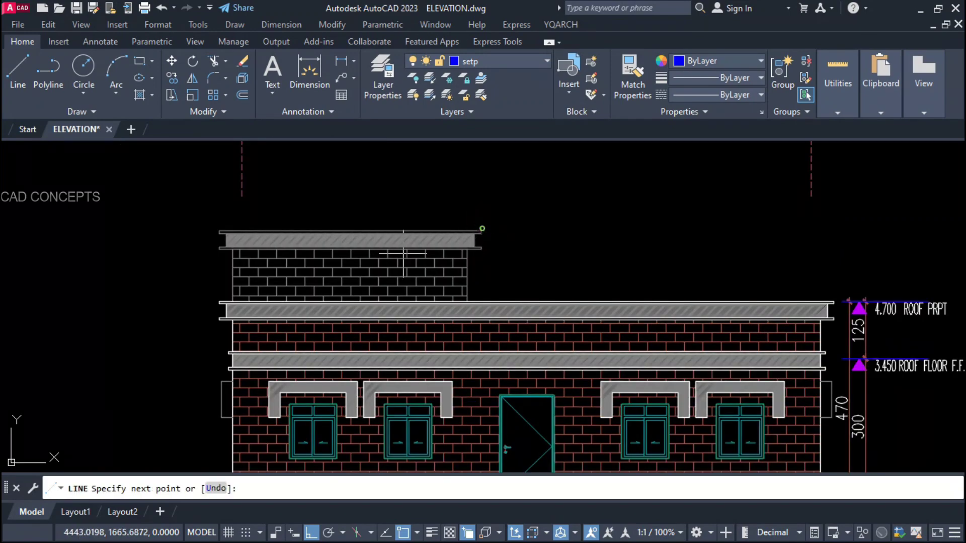
scroll(593, 281, "down", 3)
scroll(567, 311, "up", 4)
key("Escape")
- Copy the 4.700 level line up to the new upper level and erase the helper line
left_click(568, 311)
left_click(556, 342)
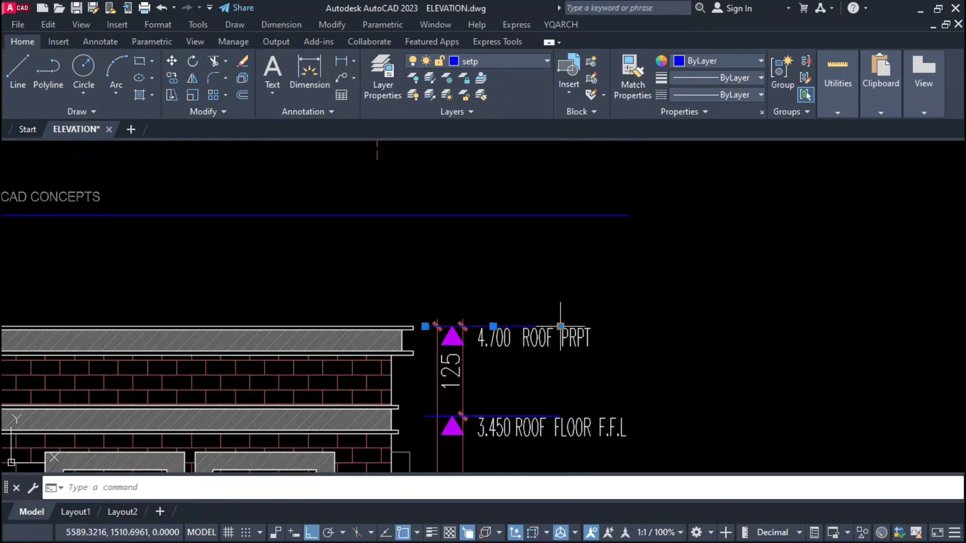
type("co")
key("Return")
left_click(561, 326)
left_click(561, 215)
key("Escape")
type("e")
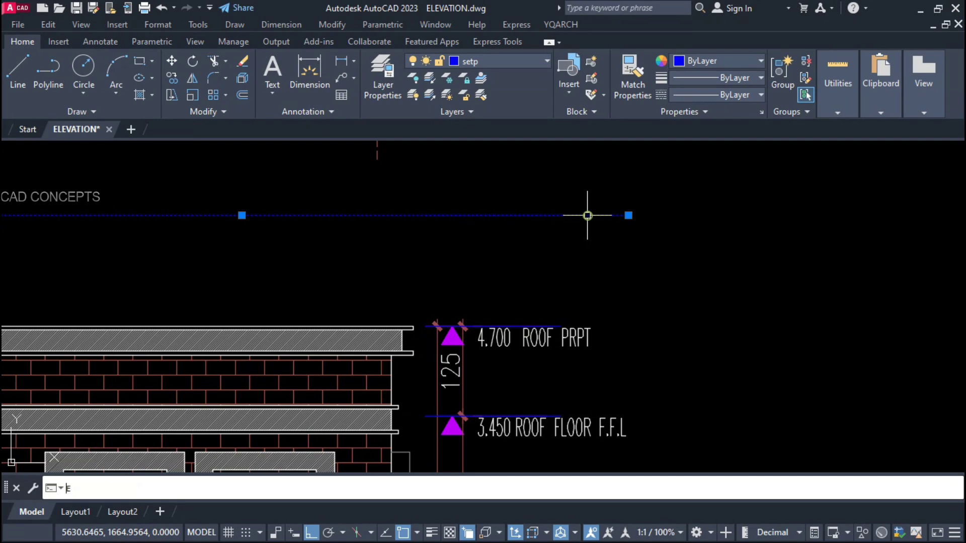
key("Return")
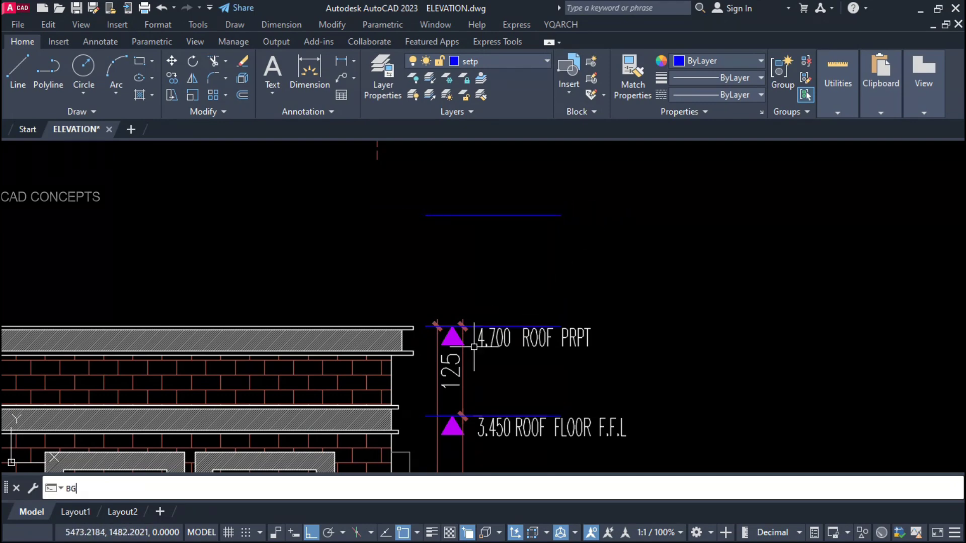
- Place a level marker on the new upper line and open its attributes
left_click(474, 346)
left_click(461, 217)
scroll(461, 216, "up", 2)
left_click(552, 204)
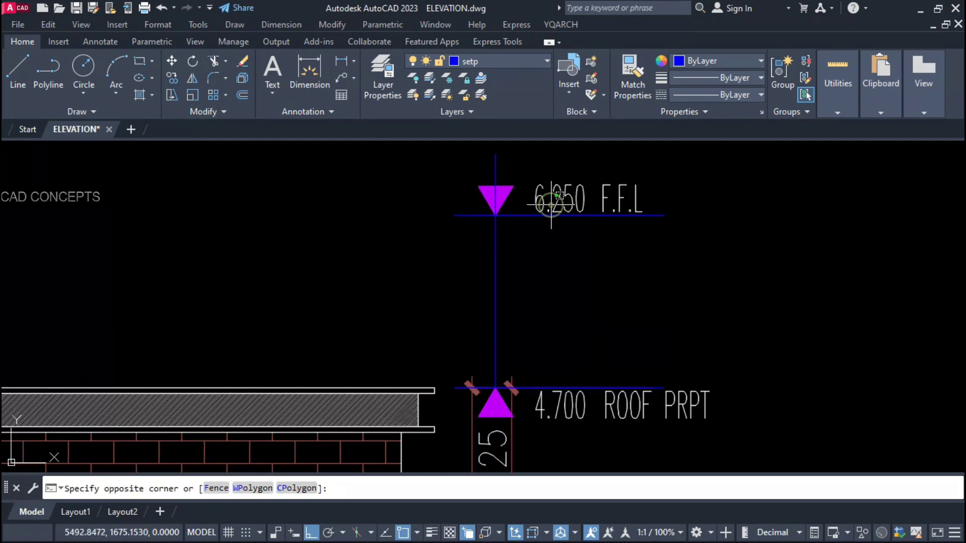
double_click(553, 202)
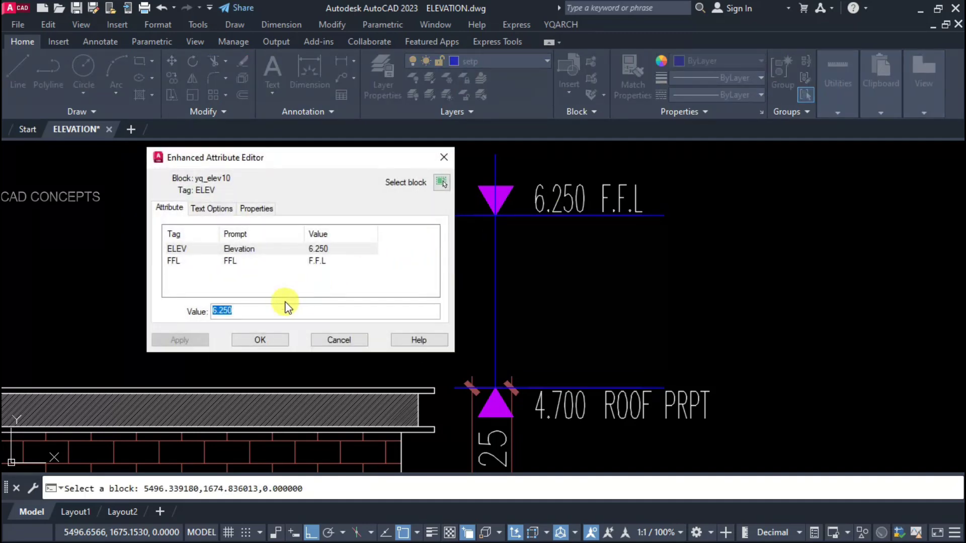
- Change the marker's F.F.L label to STAIR PRPT
left_click(231, 260)
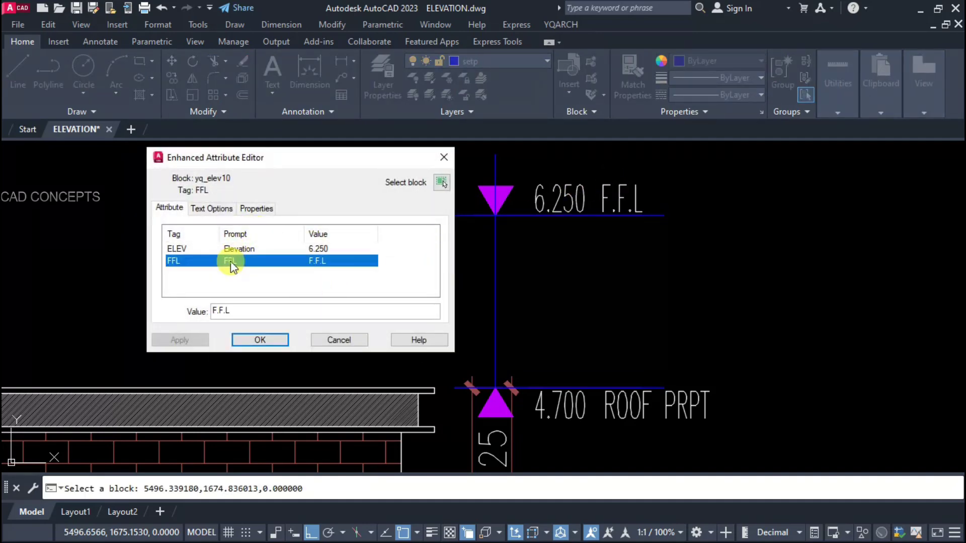
left_click(237, 312)
key("ctrl+a")
type("STA")
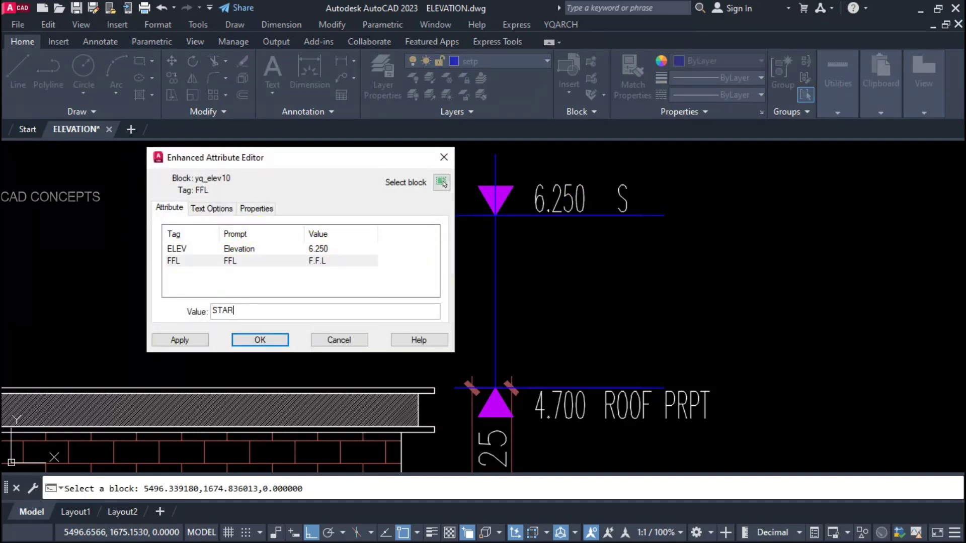
key("BackSpace")
type("IR PRPT")
key("Return")
left_click(460, 216)
key("Escape")
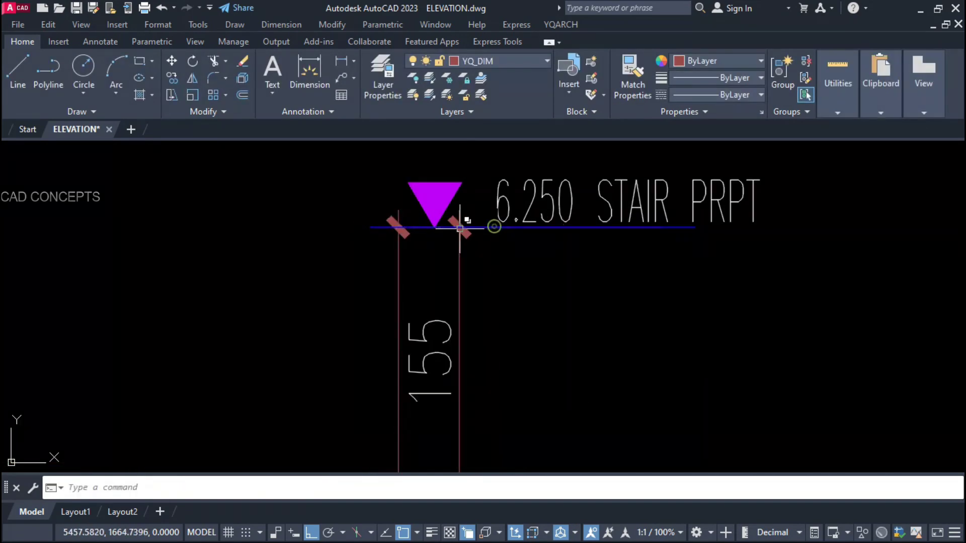
scroll(443, 253, "down", 5)
scroll(445, 254, "down", 3)
scroll(443, 382, "up", 4)
- Stretch the stair plan strip and dashed projection lines down toward the elevation's top
scroll(452, 392, "down", 3)
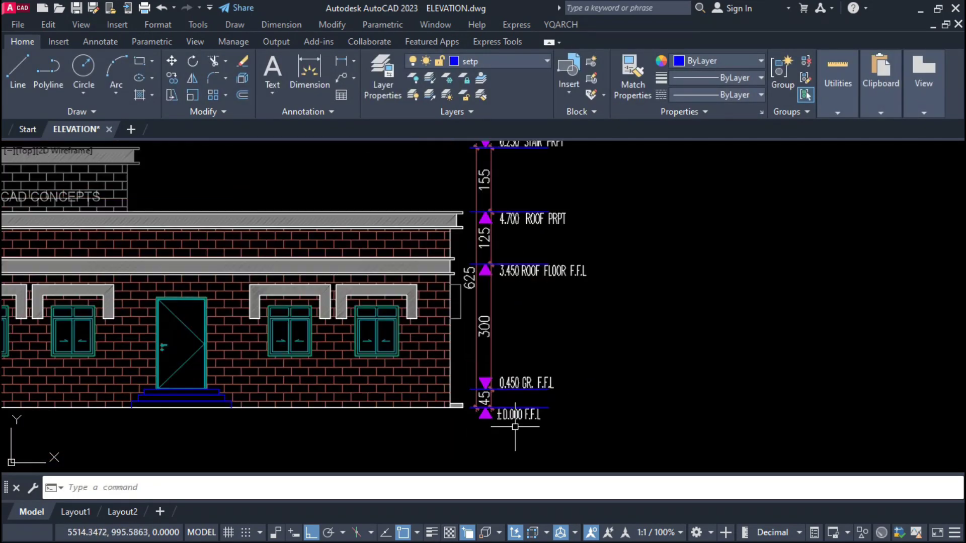
scroll(502, 424, "up", 3)
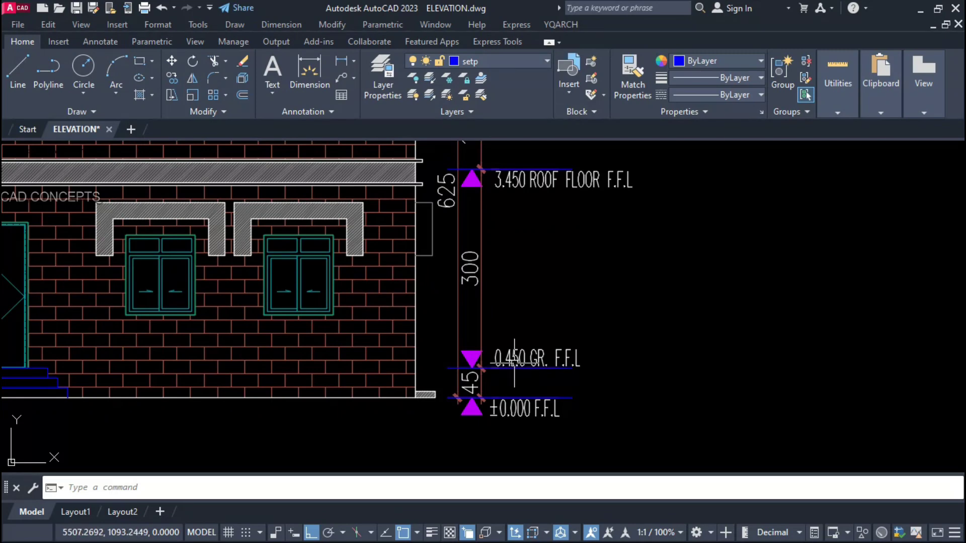
scroll(497, 405, "down", 3)
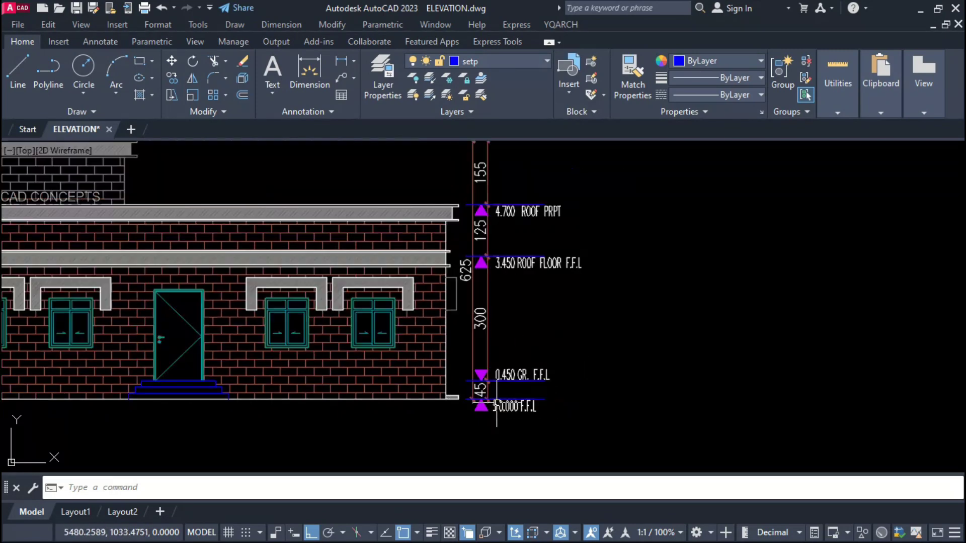
scroll(497, 405, "down", 3)
middle_click_drag(507, 391, 588, 426)
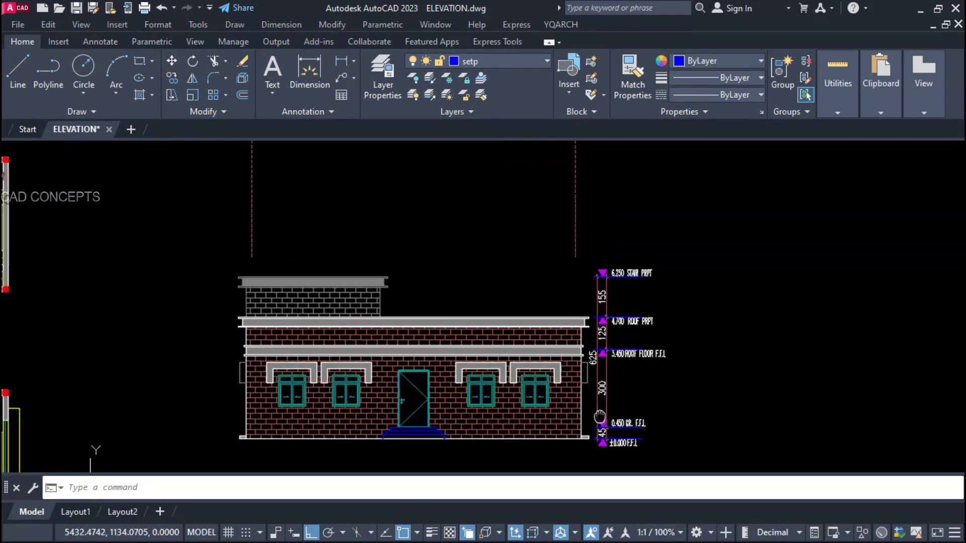
scroll(588, 427, "down", 2)
left_click(613, 296)
left_click(325, 142)
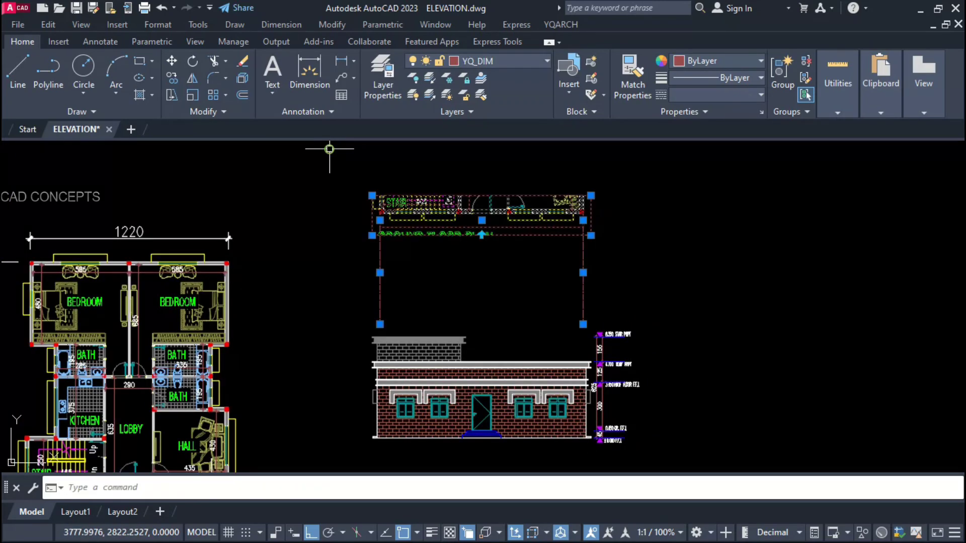
type("s")
key("Return")
left_click(337, 253)
left_click(334, 319)
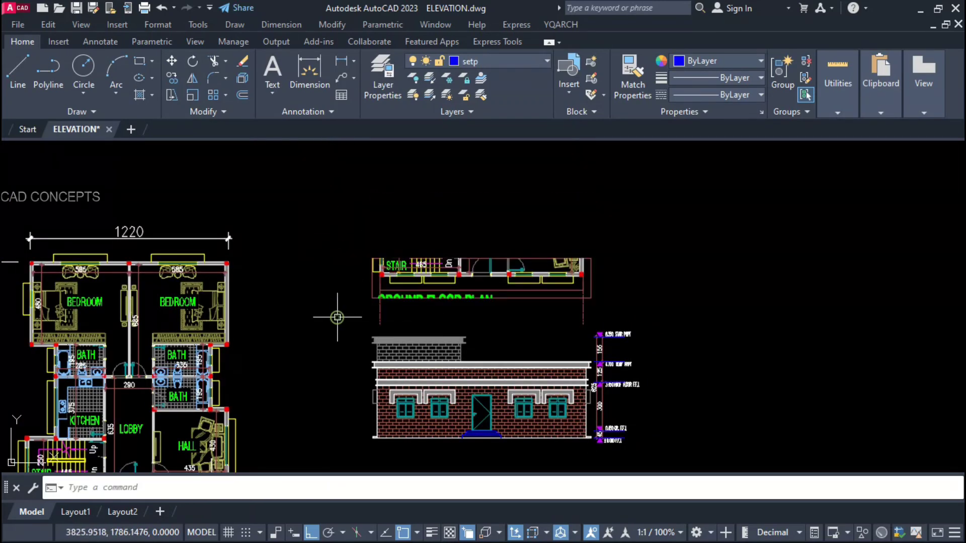
scroll(386, 410, "up", 2)
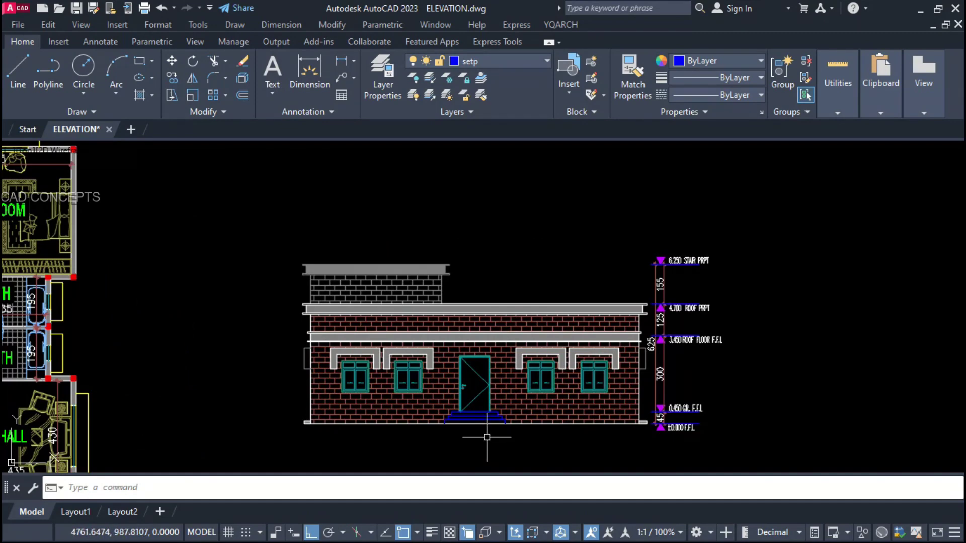
- Create an Elev. Title named ELEVATION, scale 1:50, A-01, index 1, below the house
type("bt")
key("Return")
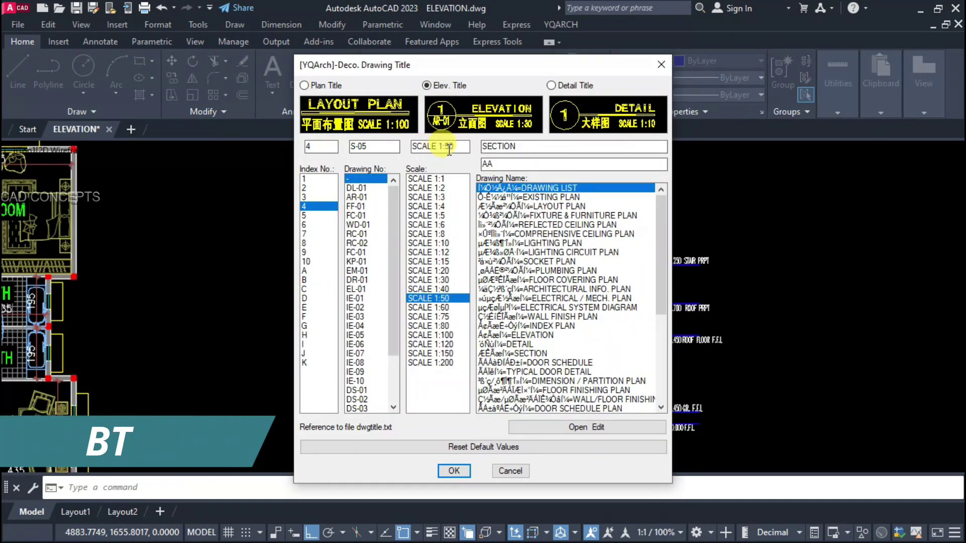
key("Tab")
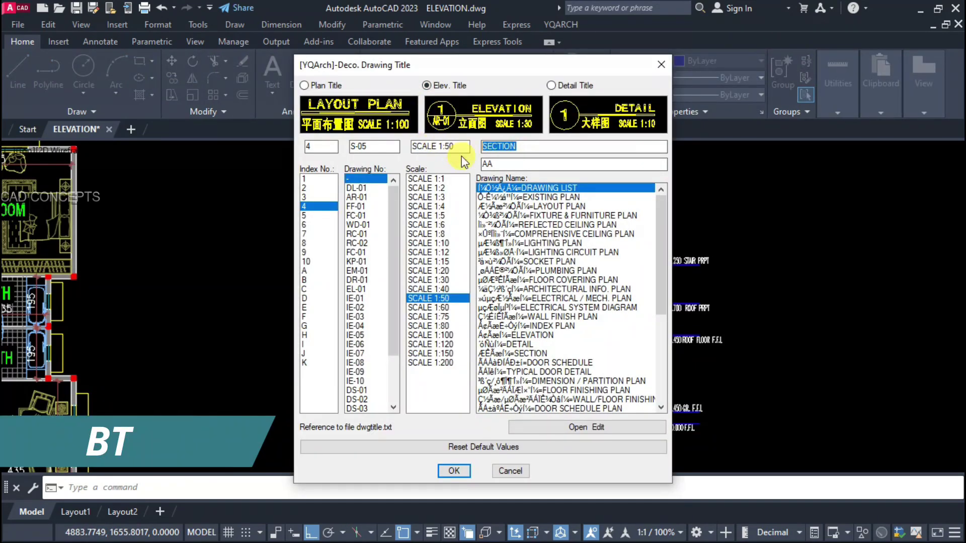
type("EVA")
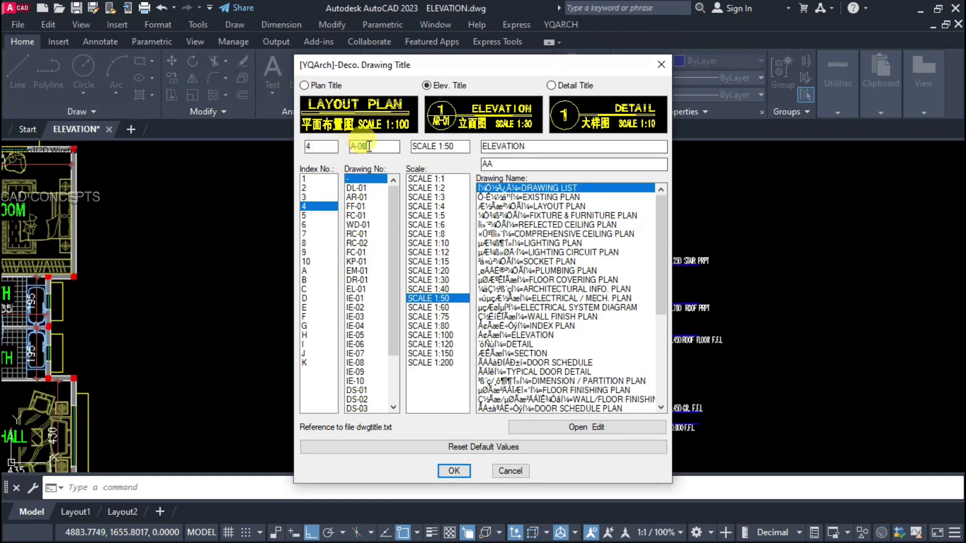
left_click(309, 146)
type("1")
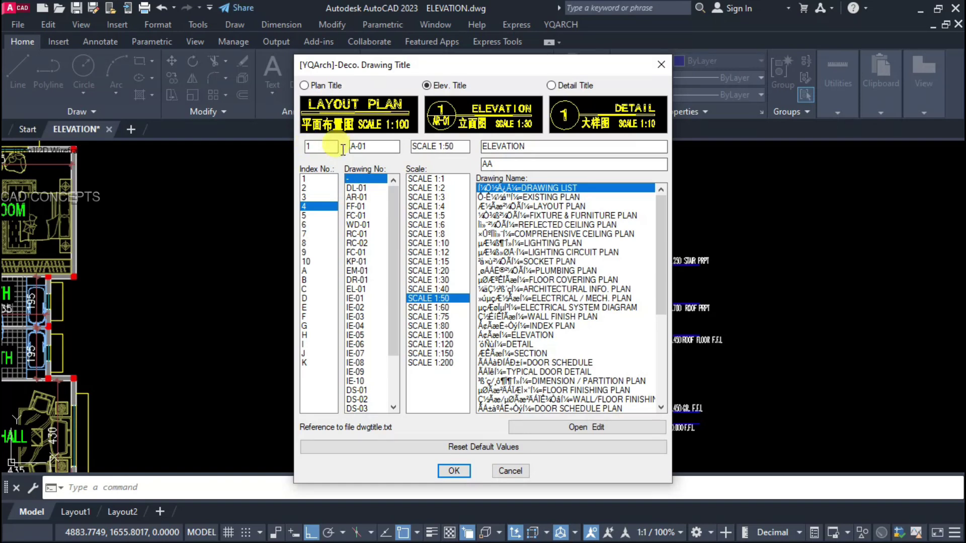
key("Return")
left_click(397, 298)
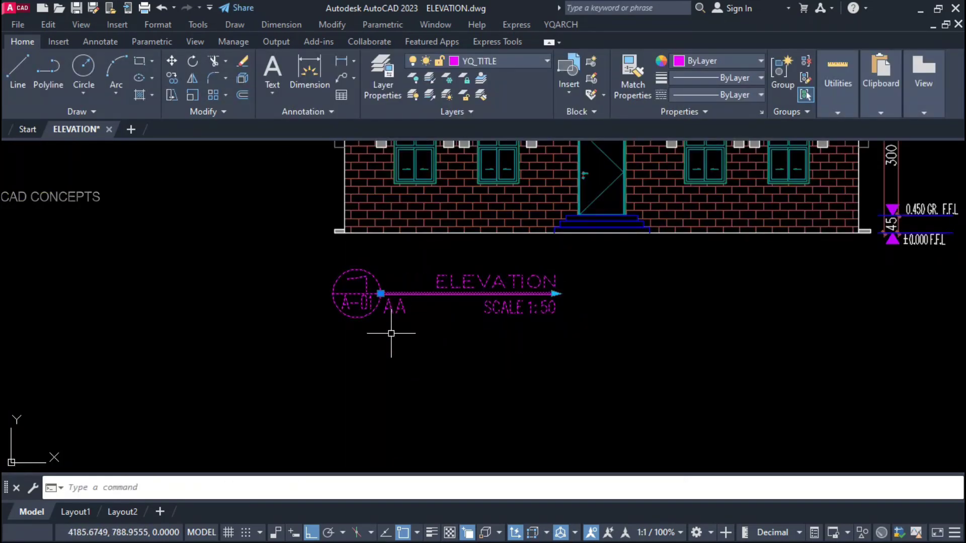
type("m")
key("Return")
- Move the ELEVATION title beneath the house's left end and frame the whole elevation
left_click(461, 358)
scroll(489, 366, "down", 3)
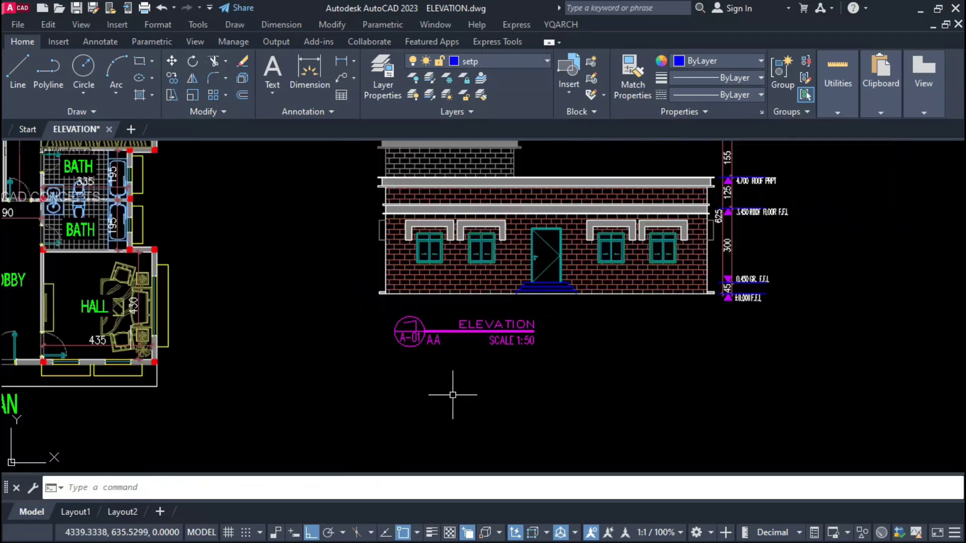
left_click(556, 408)
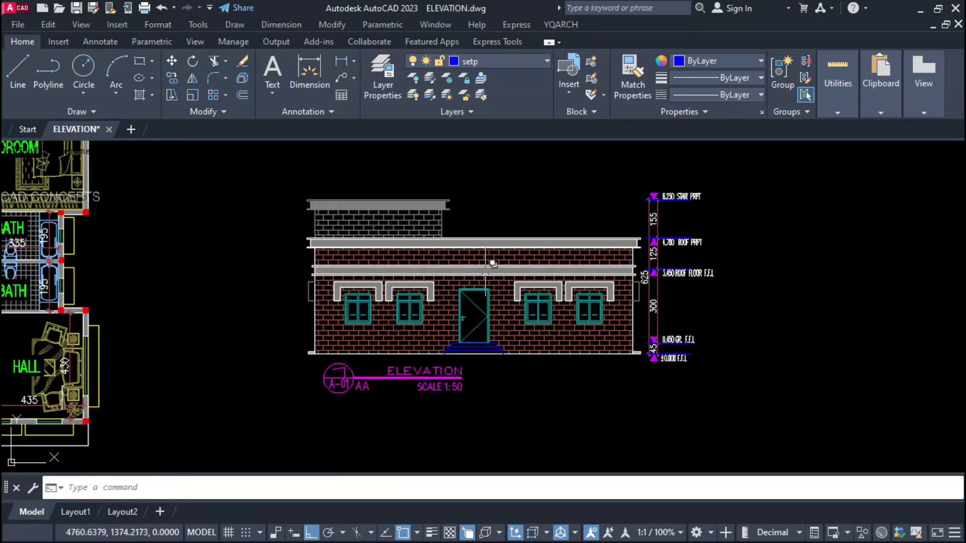
scroll(493, 264, "up", 3)
middle_click_drag(514, 259, 517, 277)
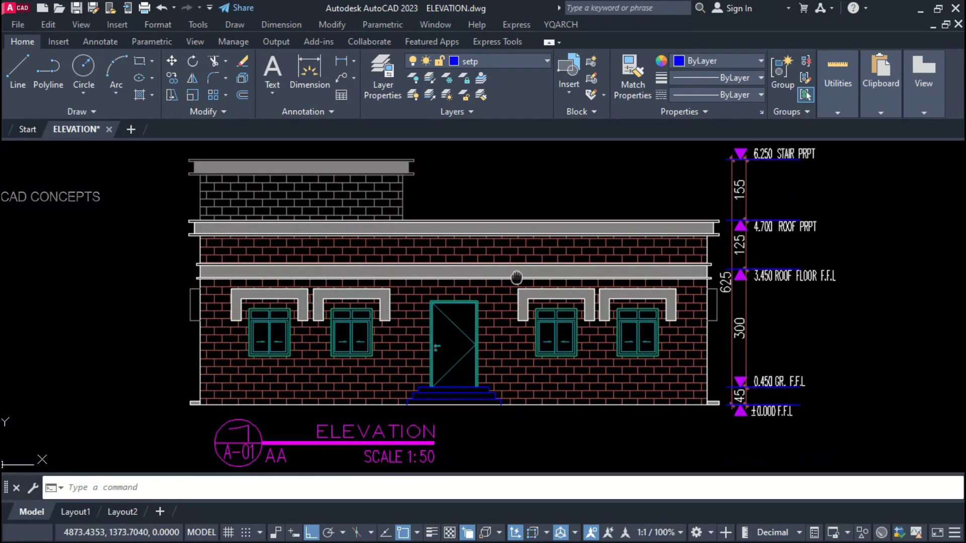